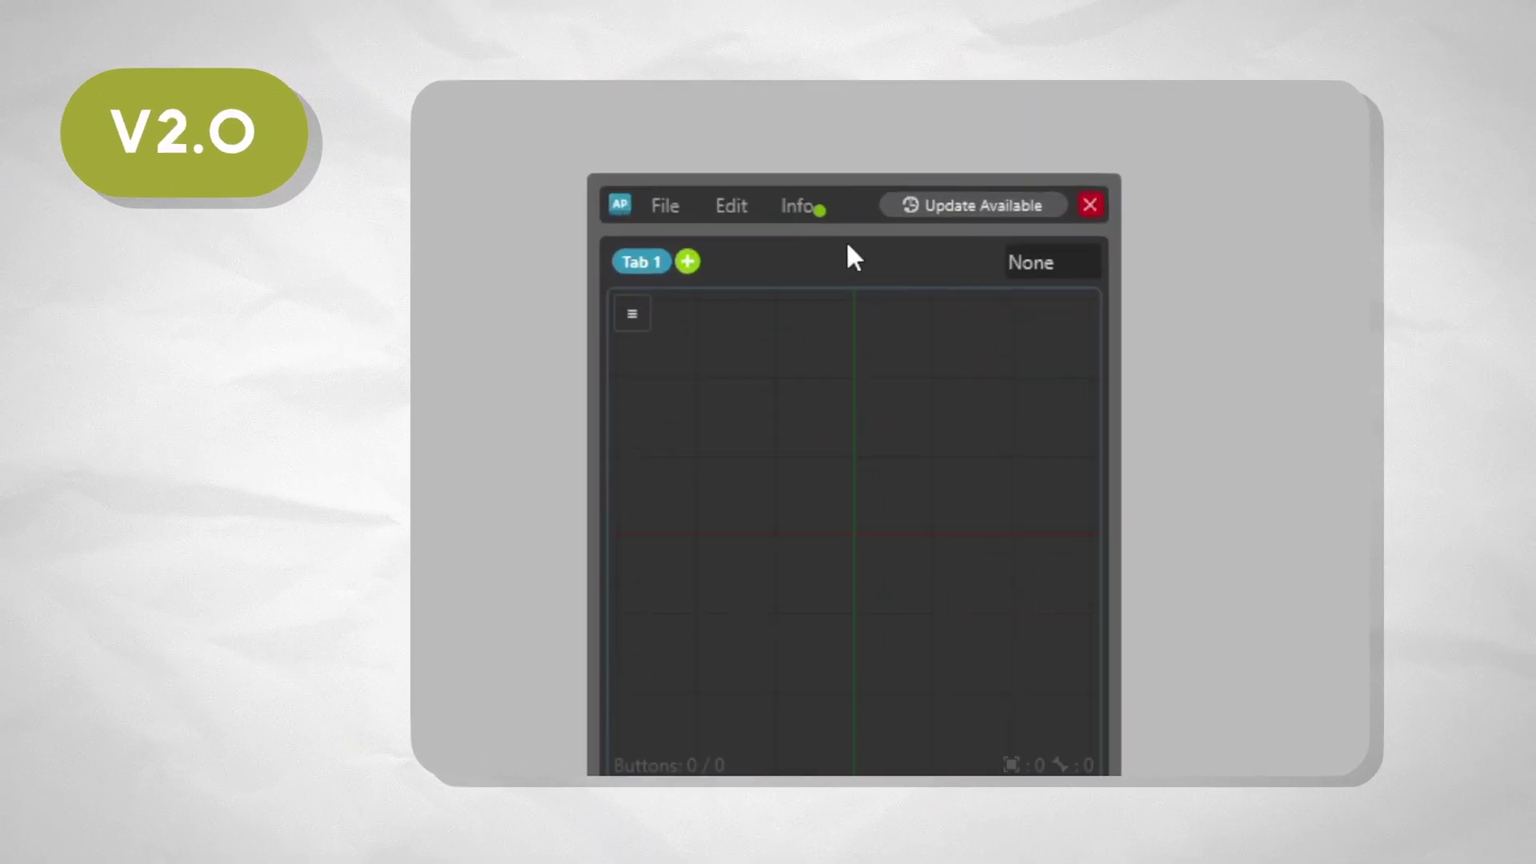
Update FT Anim Picker to the available version 2 0 0
click(1073, 261)
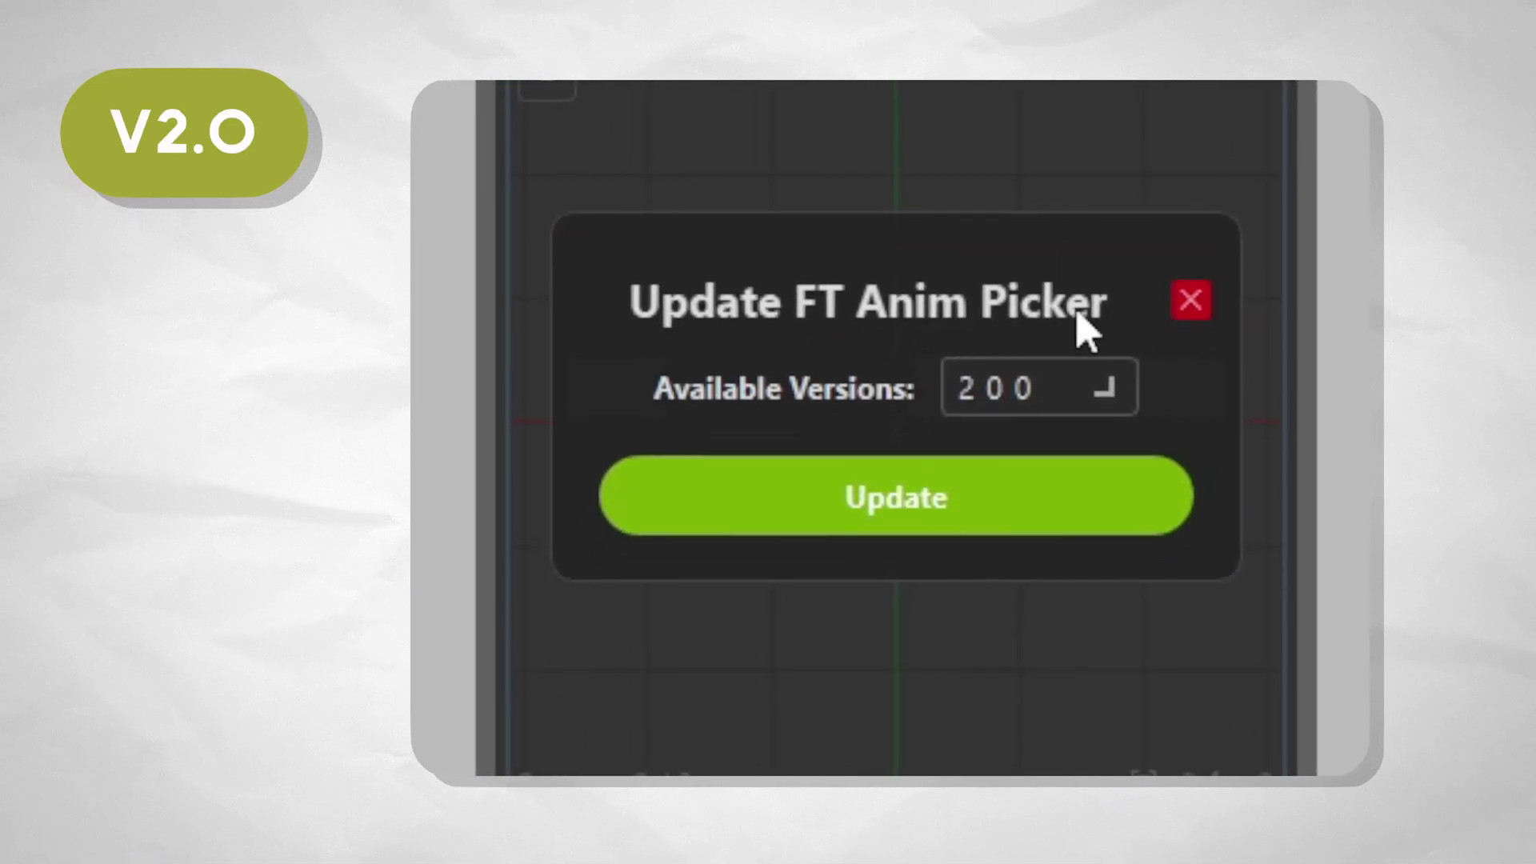
click(1034, 570)
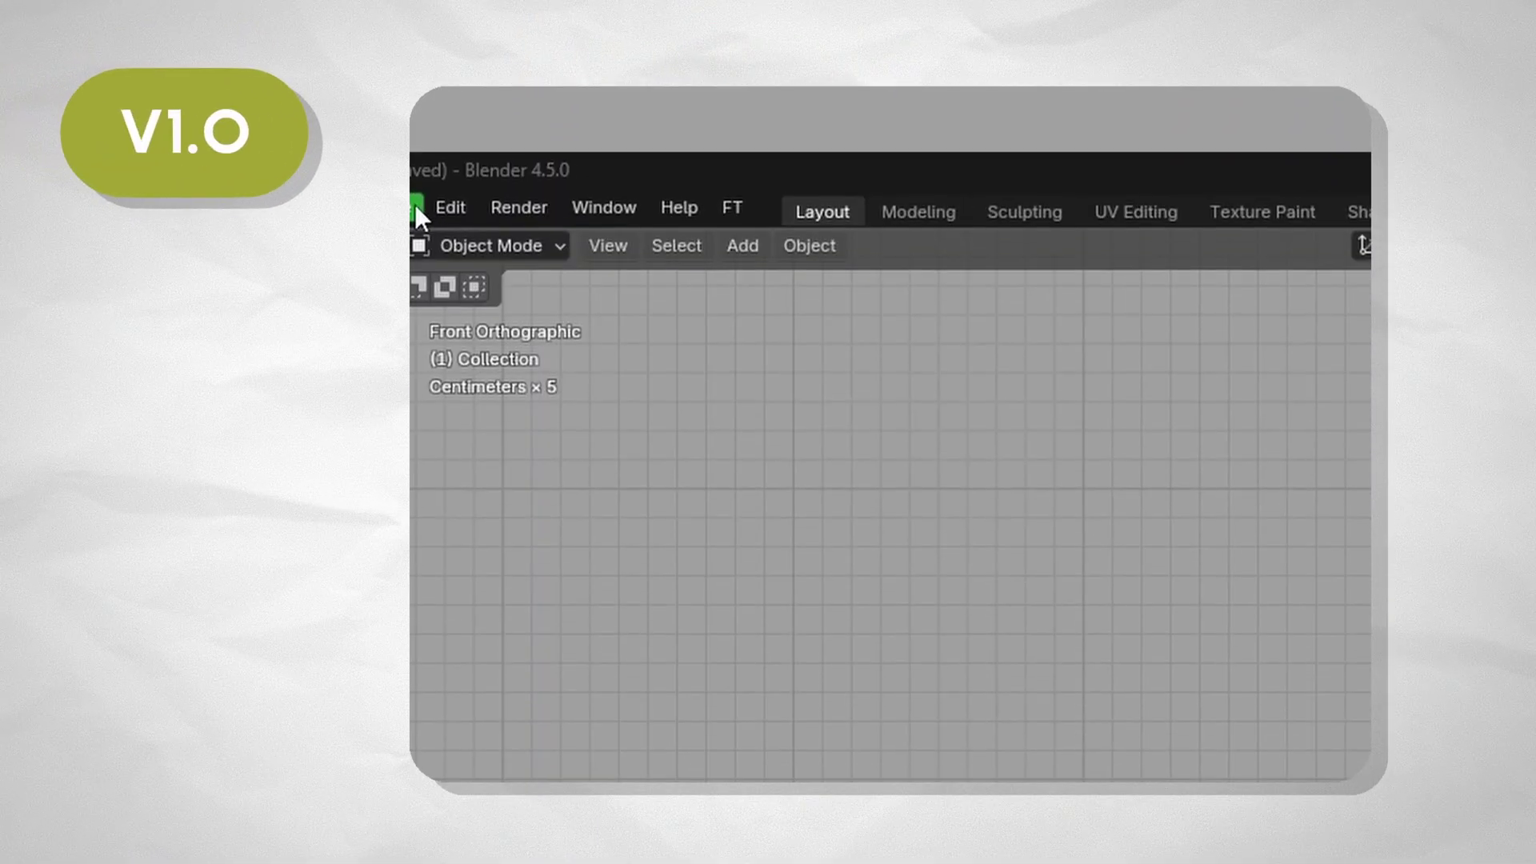
Filter Blender's add-ons by "ft" and uninstall the old FT Animation Picker add-on
click(448, 203)
click(593, 602)
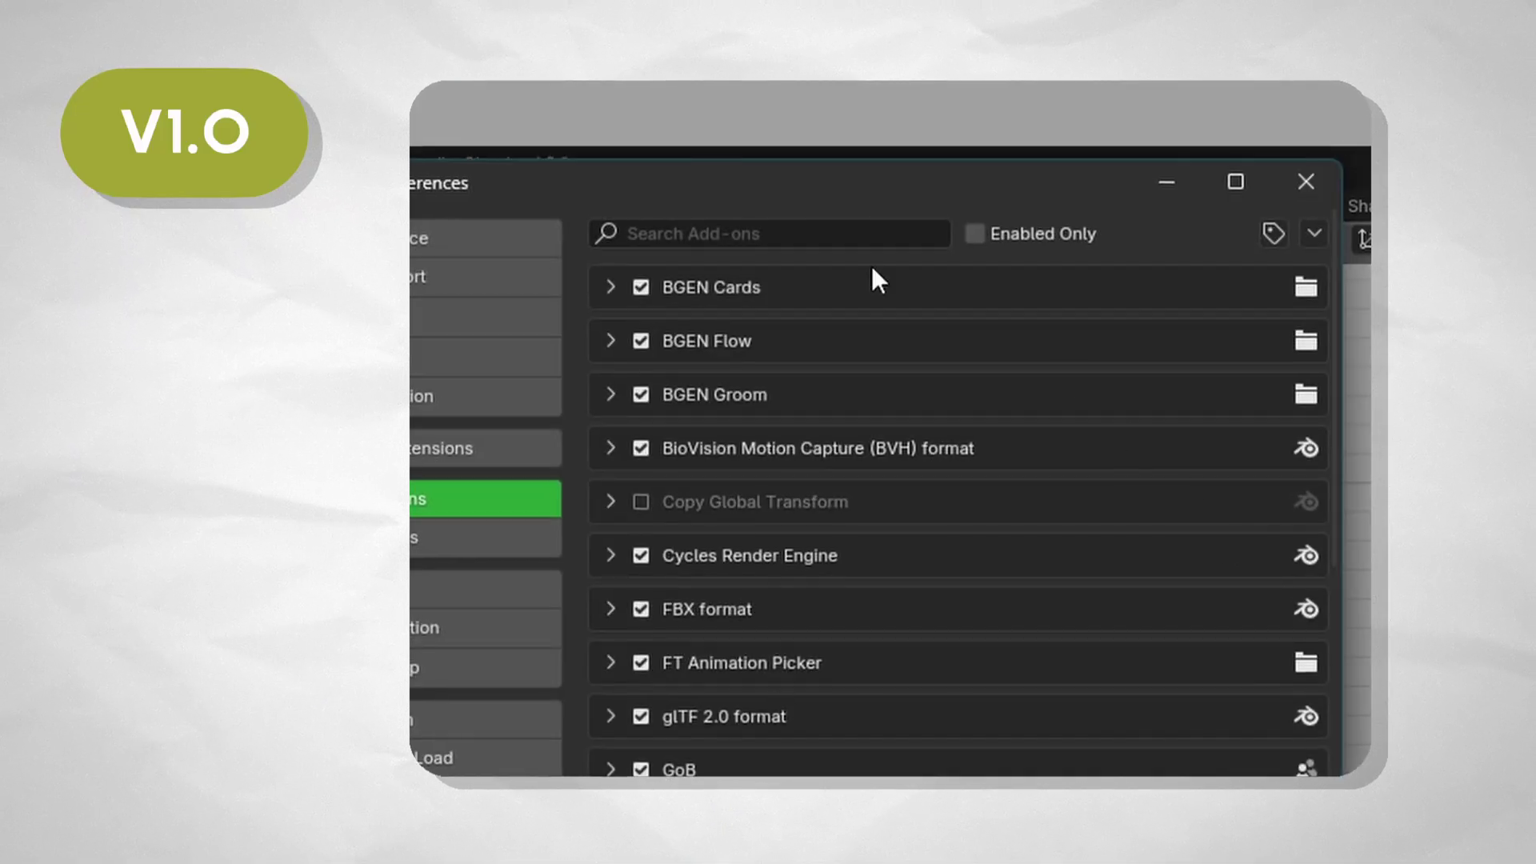
click(823, 237)
text(ft)
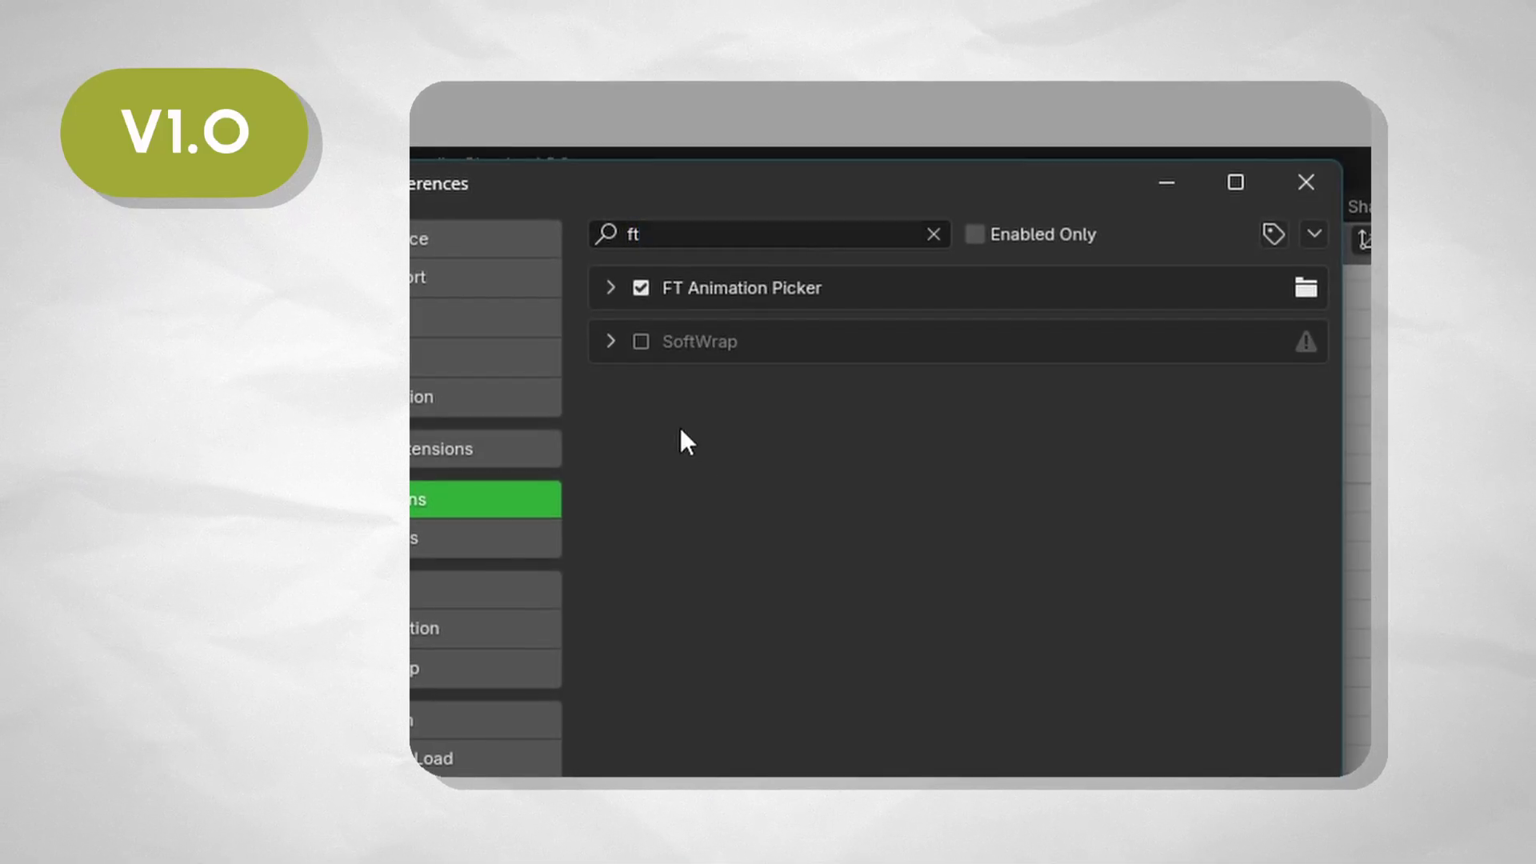
click(609, 287)
click(1291, 332)
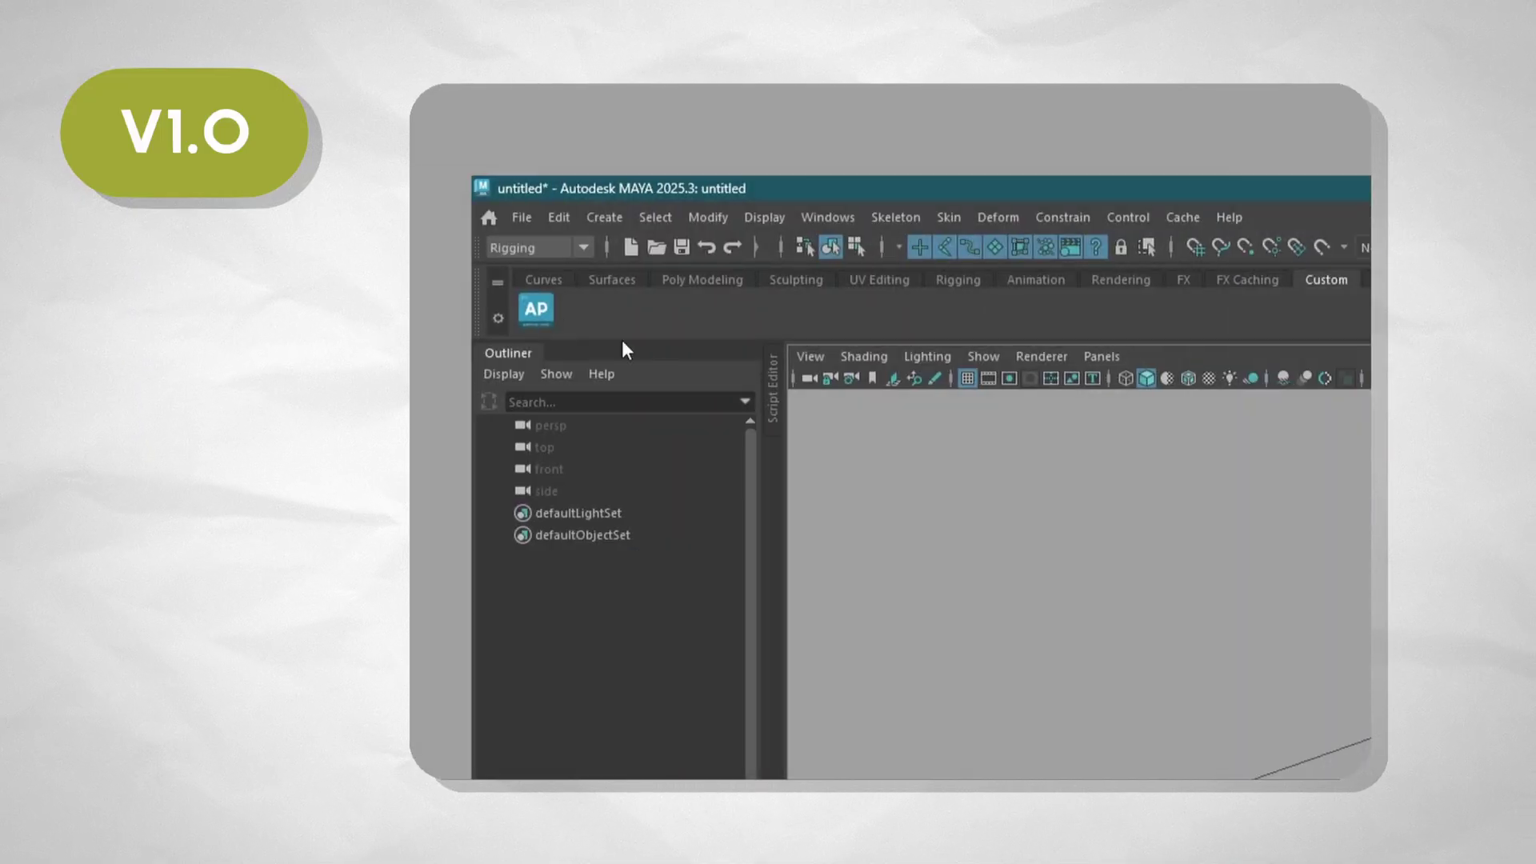
Delete the old AP picker shortcut from Maya's Custom shelf
right_click(533, 311)
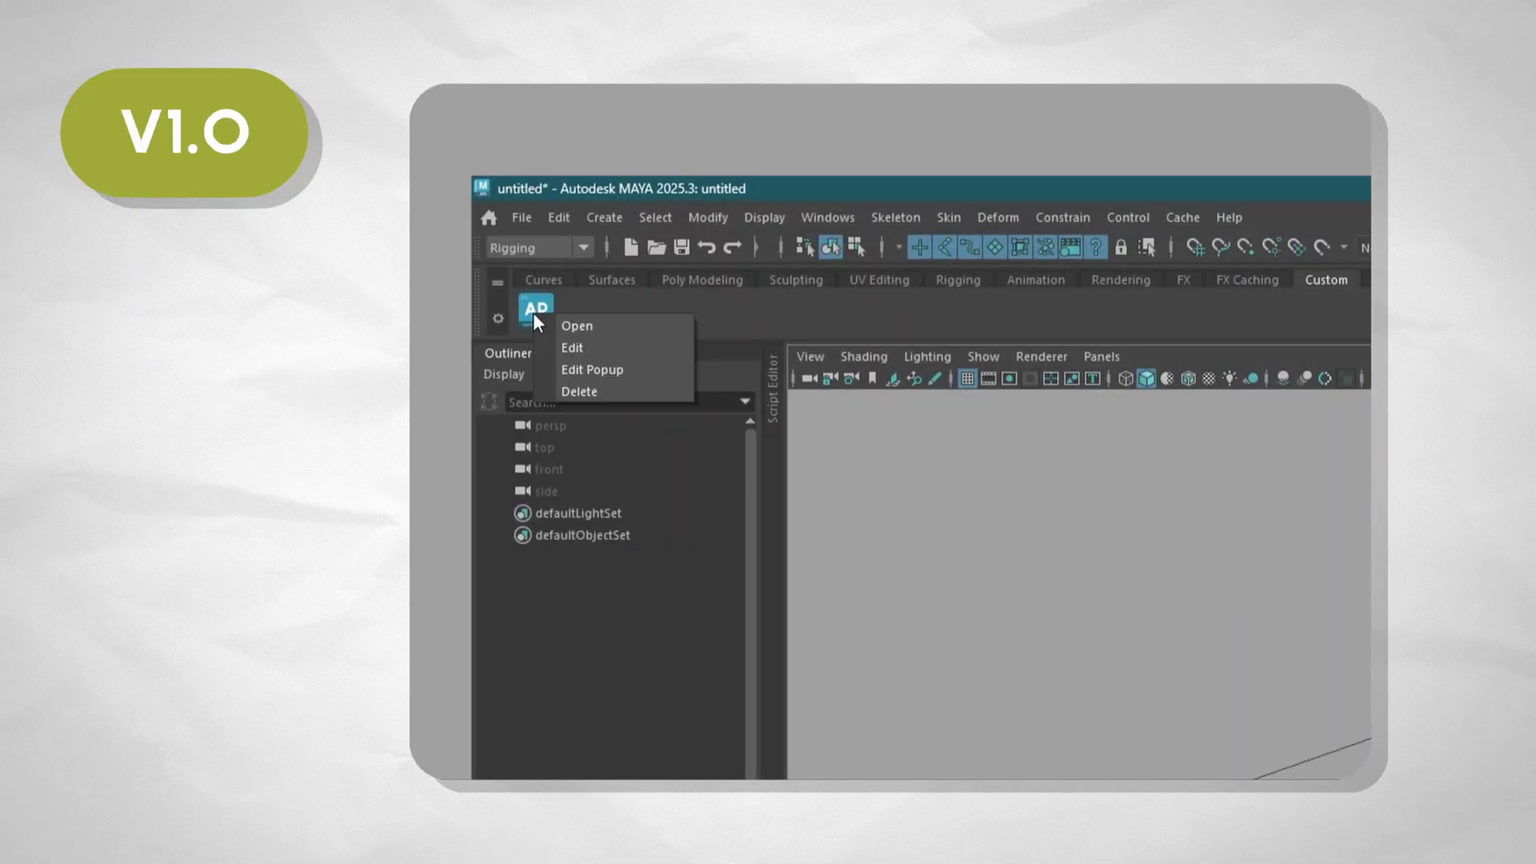
click(602, 392)
click(771, 454)
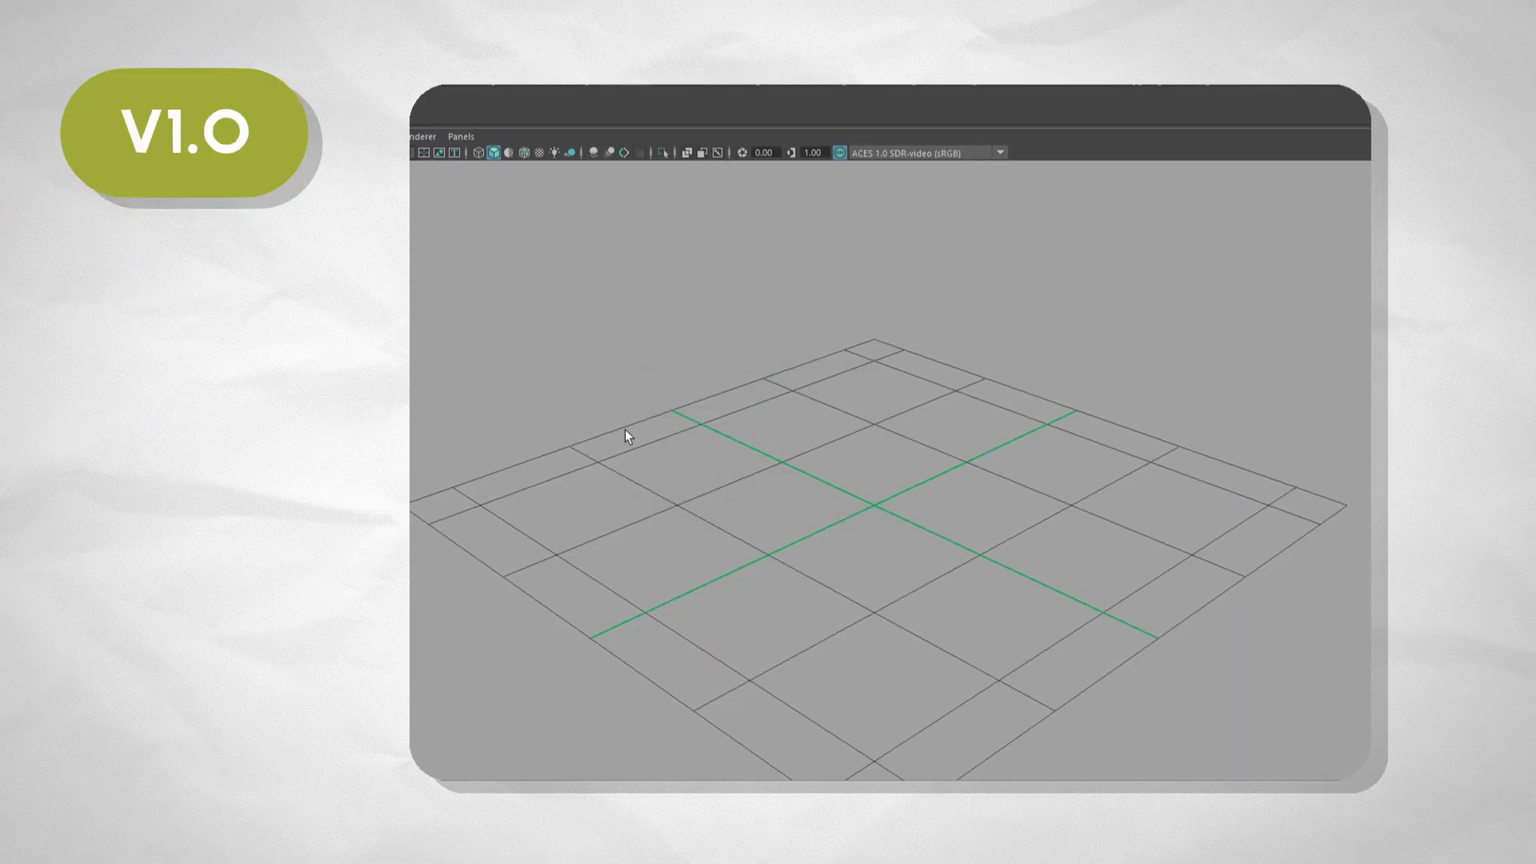
Bring up the ft_anim_picker folder in File Explorer and drop its install file into Maya's viewport
key(alt+Tab)
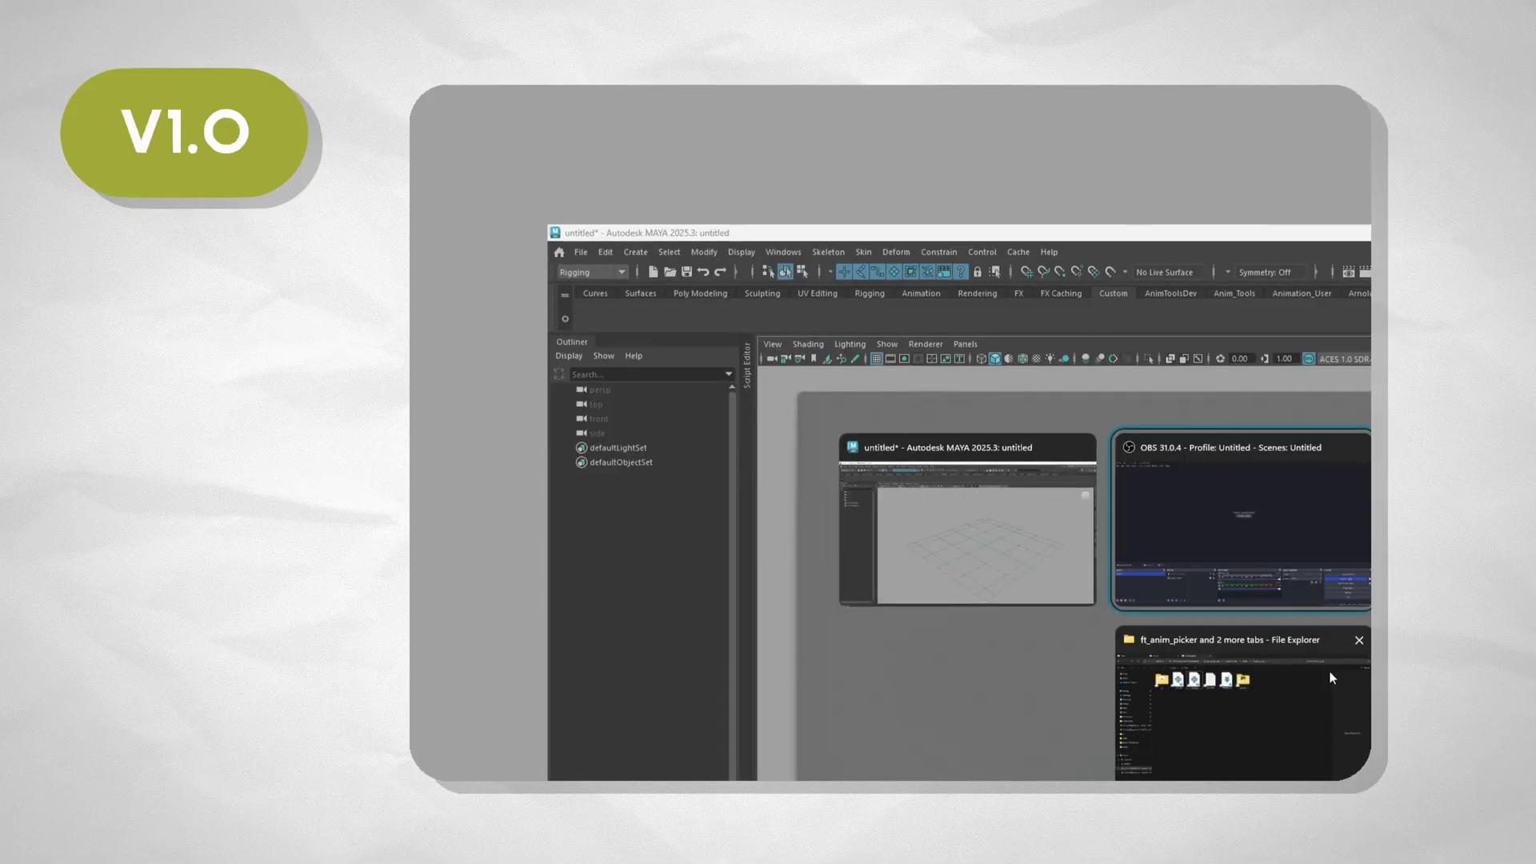
click(1330, 678)
drag(980, 372, 1032, 492)
key(alt+Tab)
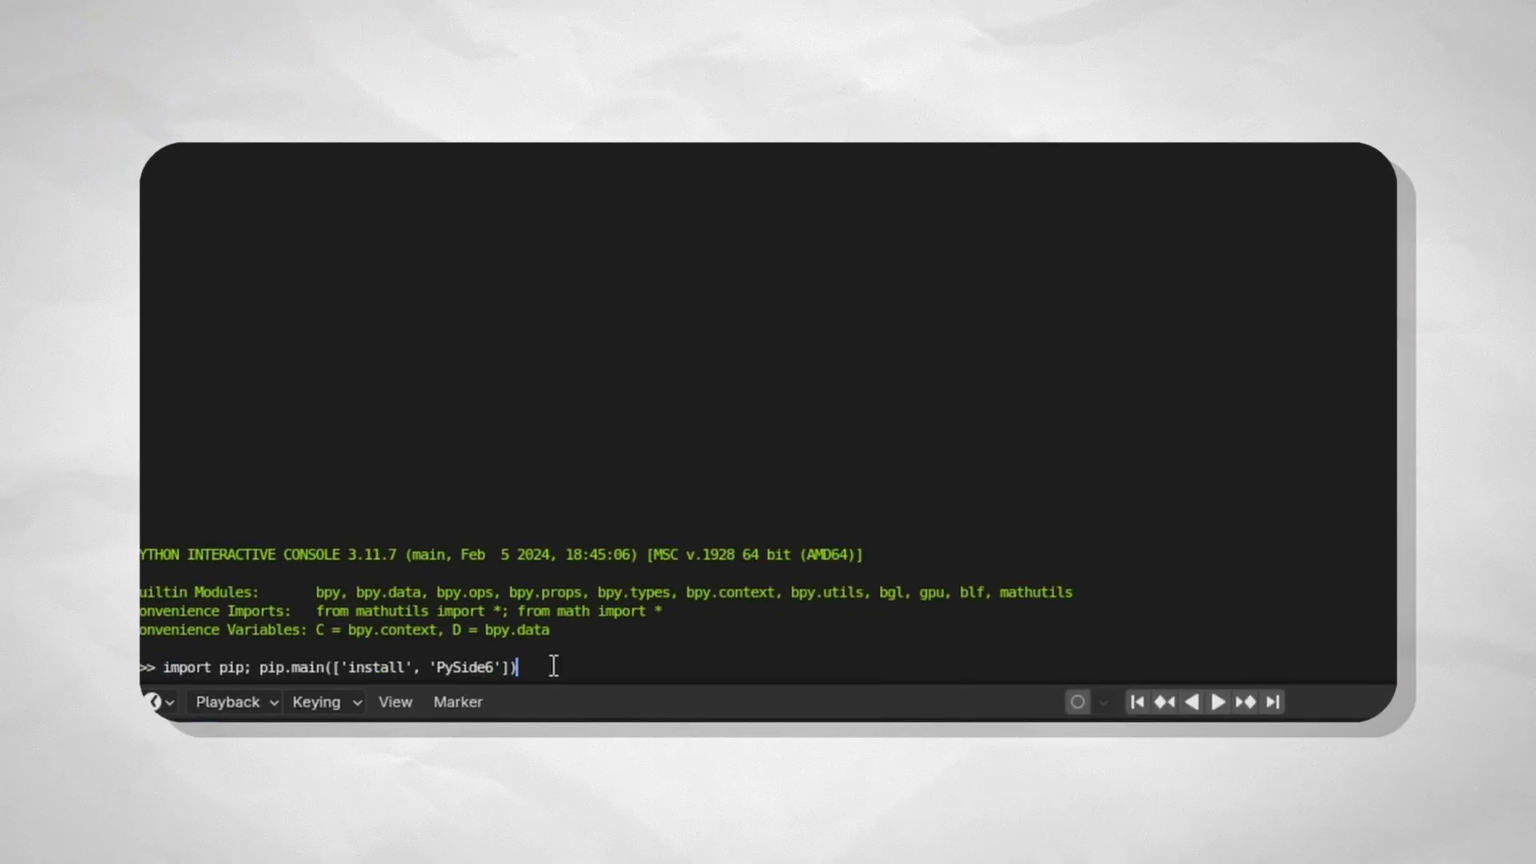
Run import pip; pip.main(['install', 'PySide6']) in Blender's Python console to install PySide6
key(Return)
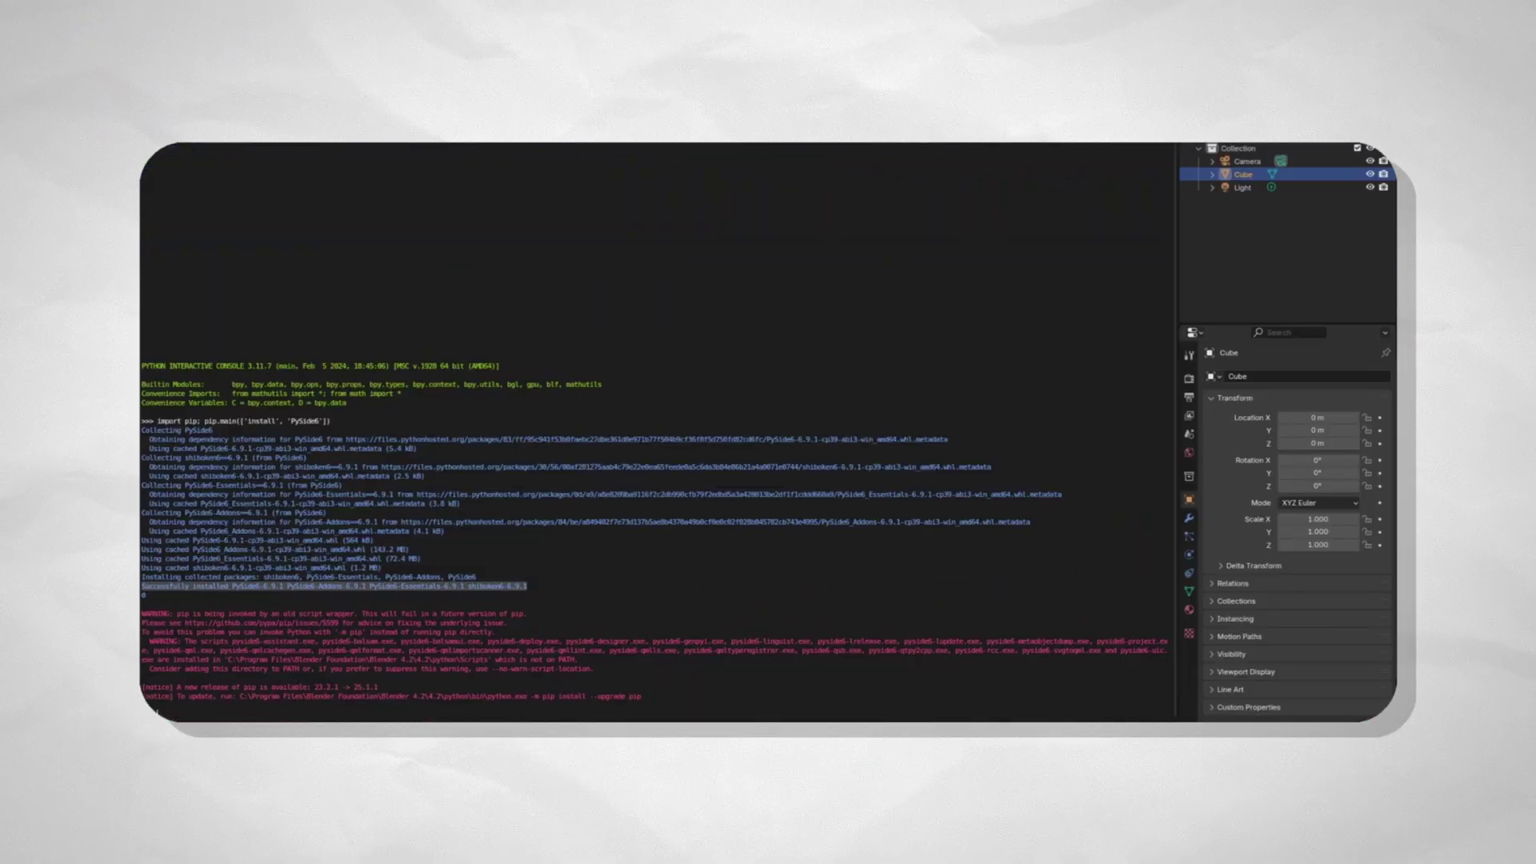
click(558, 113)
click(516, 149)
click(210, 249)
click(557, 191)
click(919, 417)
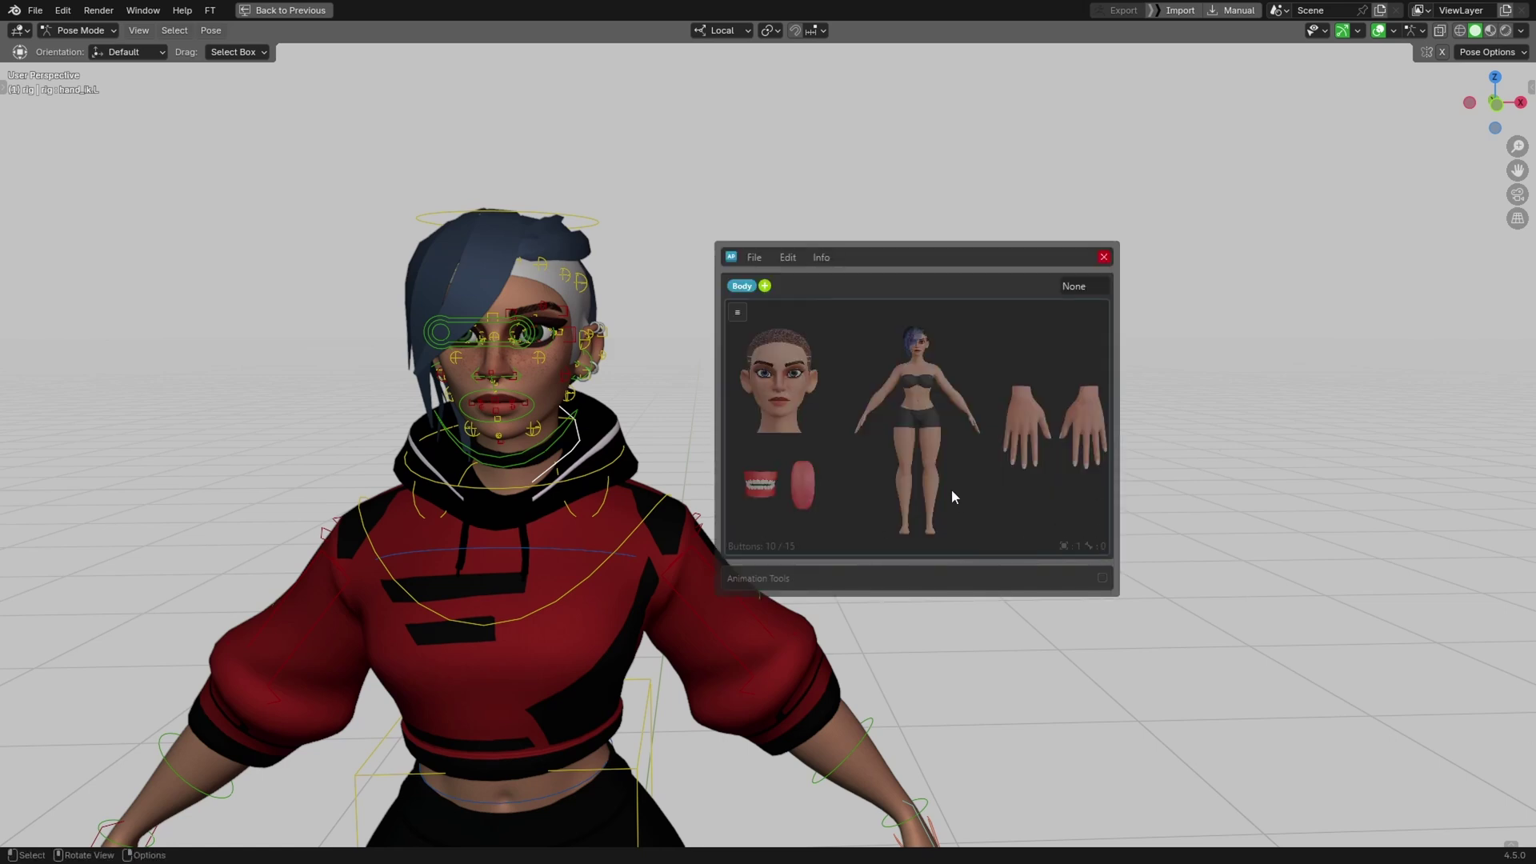
Open the picker's online manual, read its Shortcuts section, and return to Blender
click(821, 256)
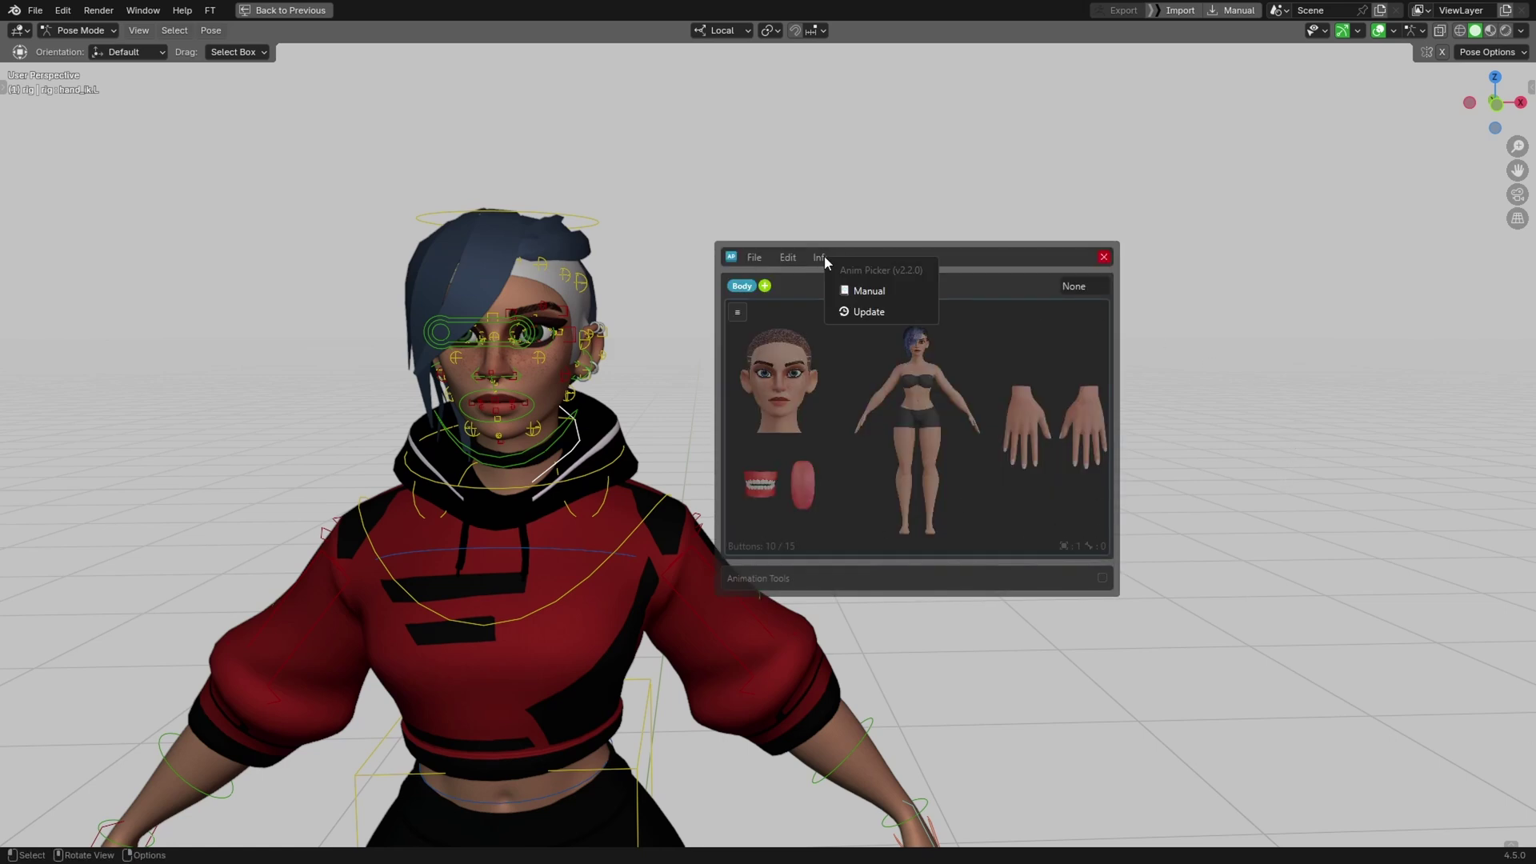
click(918, 290)
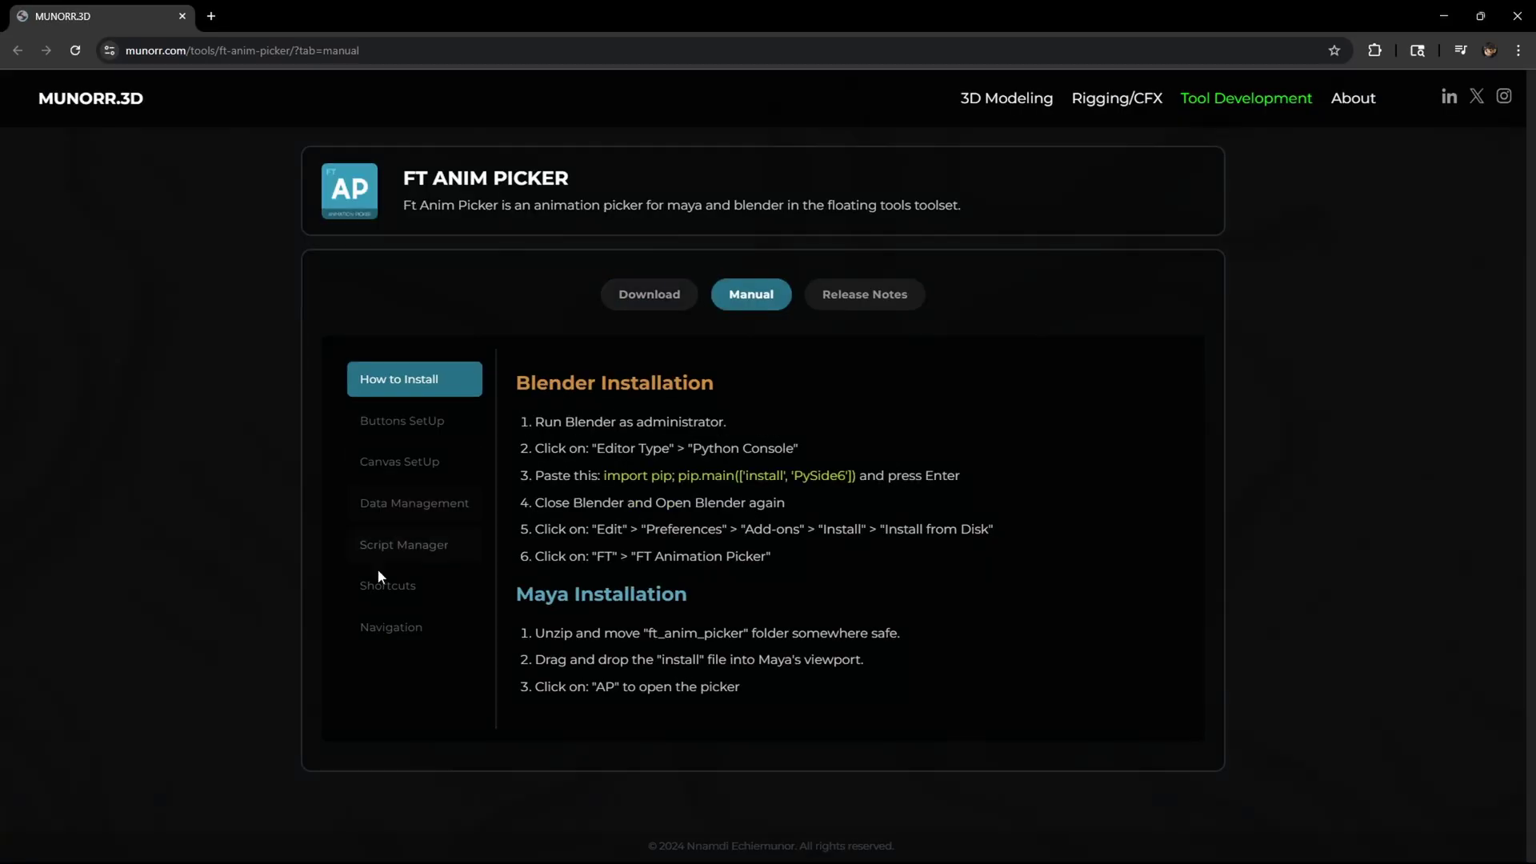
click(440, 589)
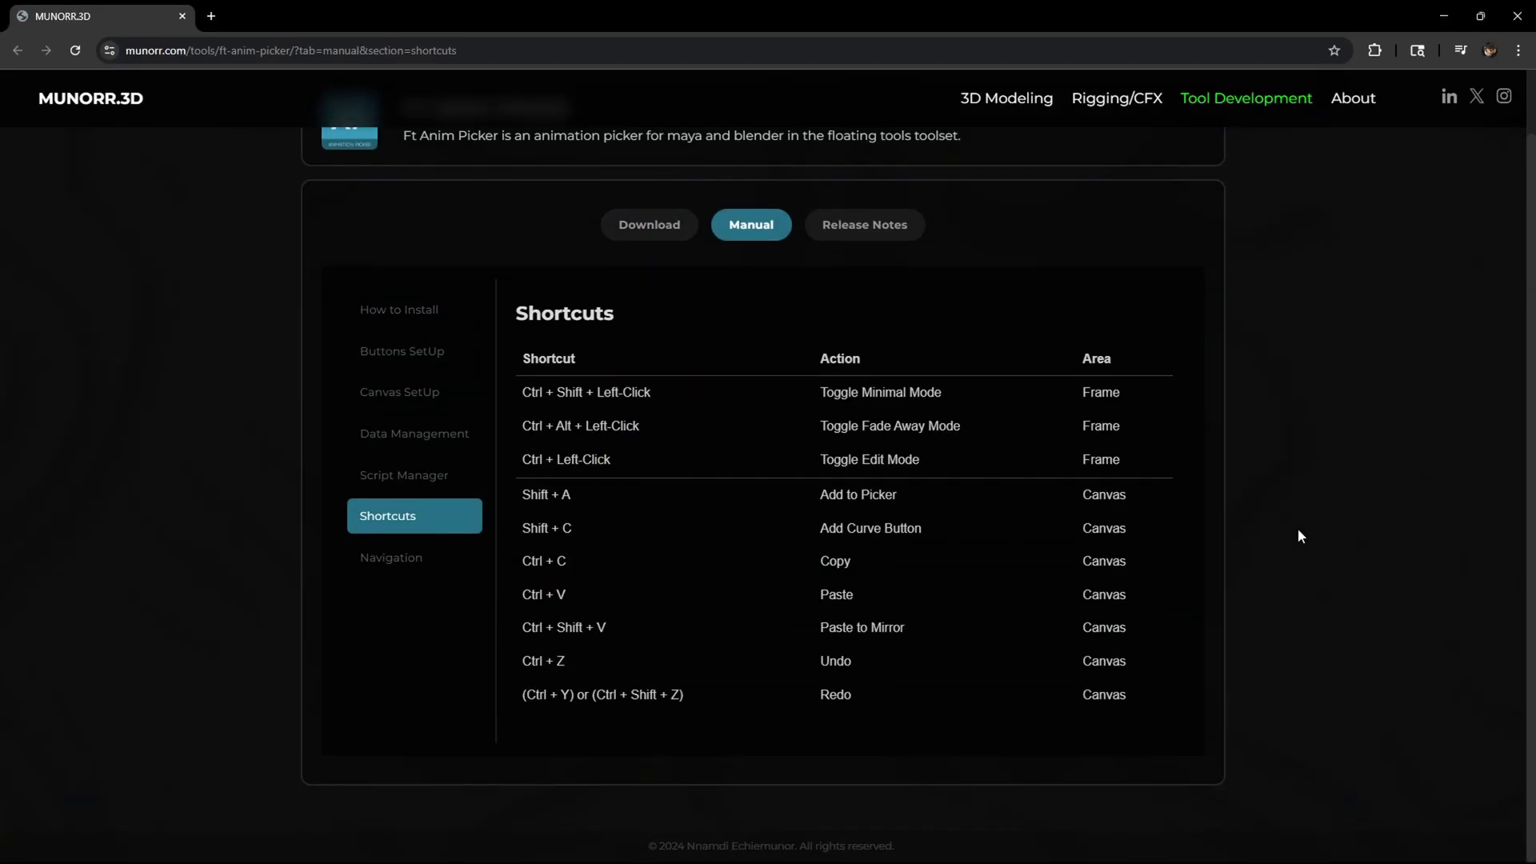
key(alt+Tab)
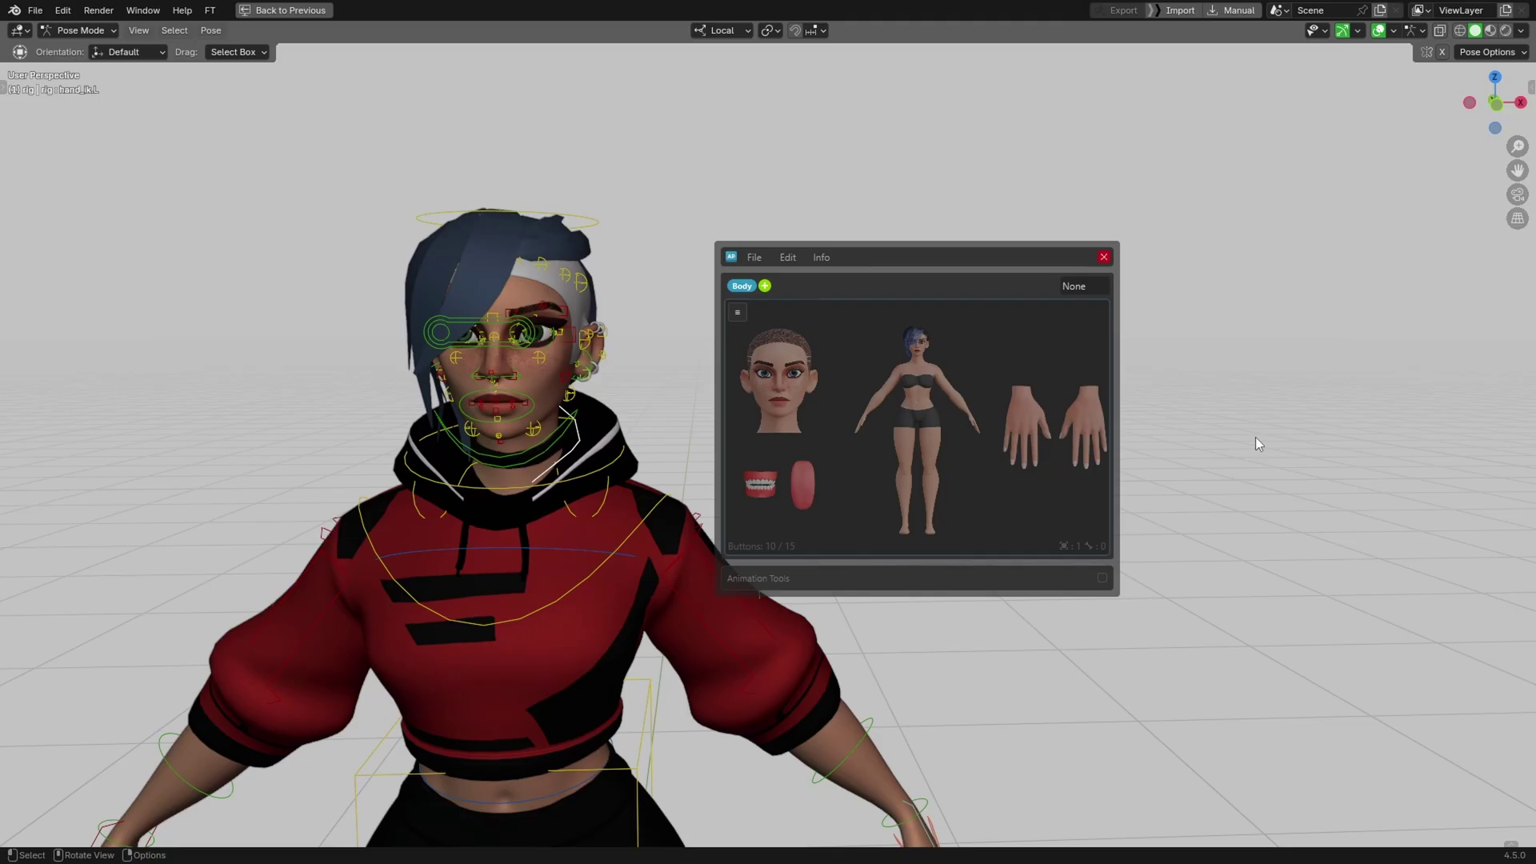
Toggle the animation picker's edit mode on and off again
ctrl+click(930, 258)
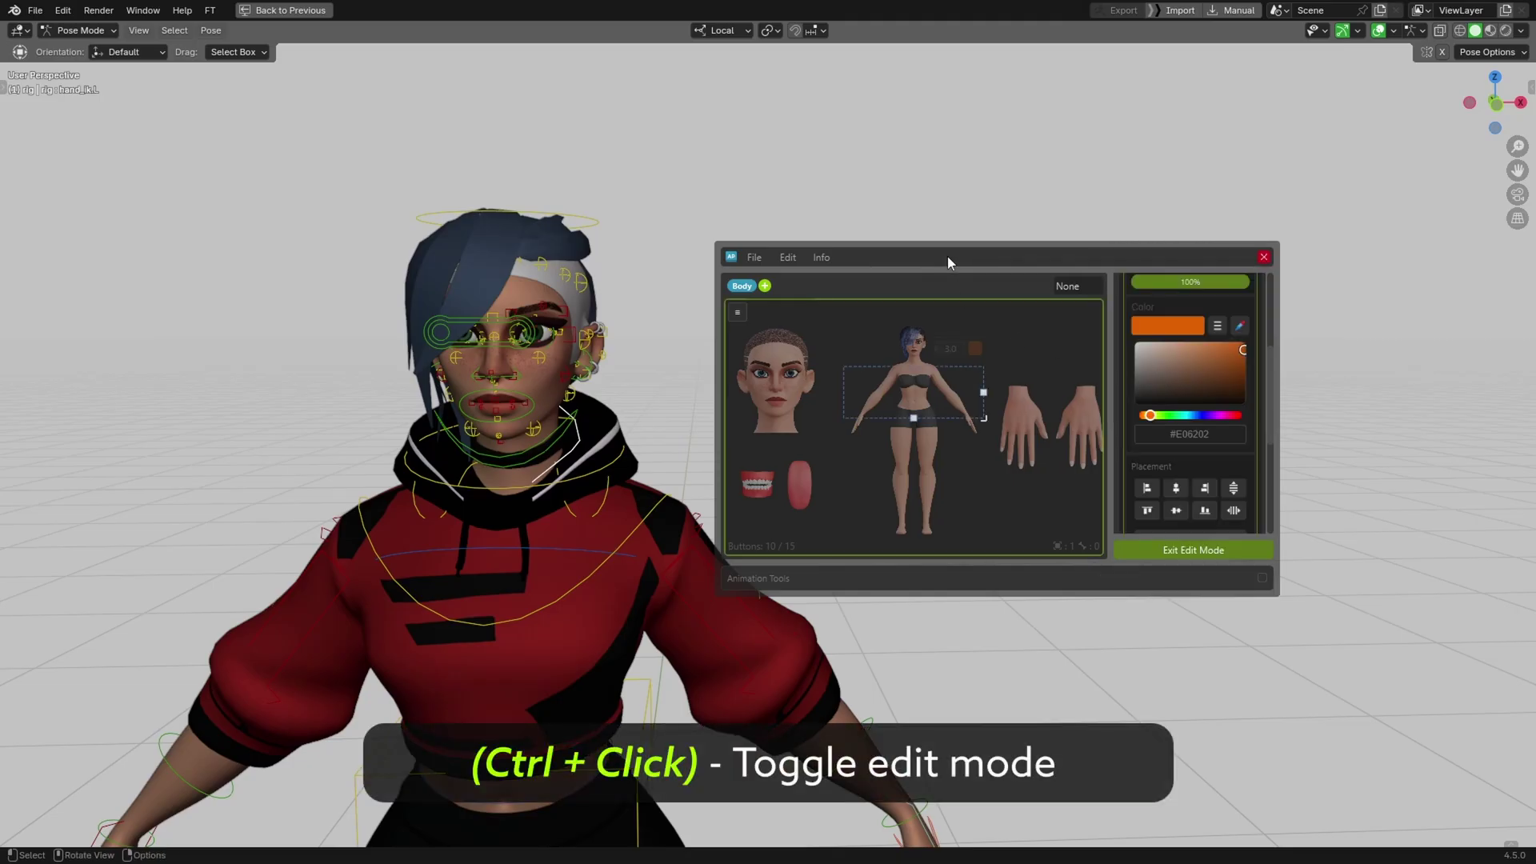
ctrl+click(991, 257)
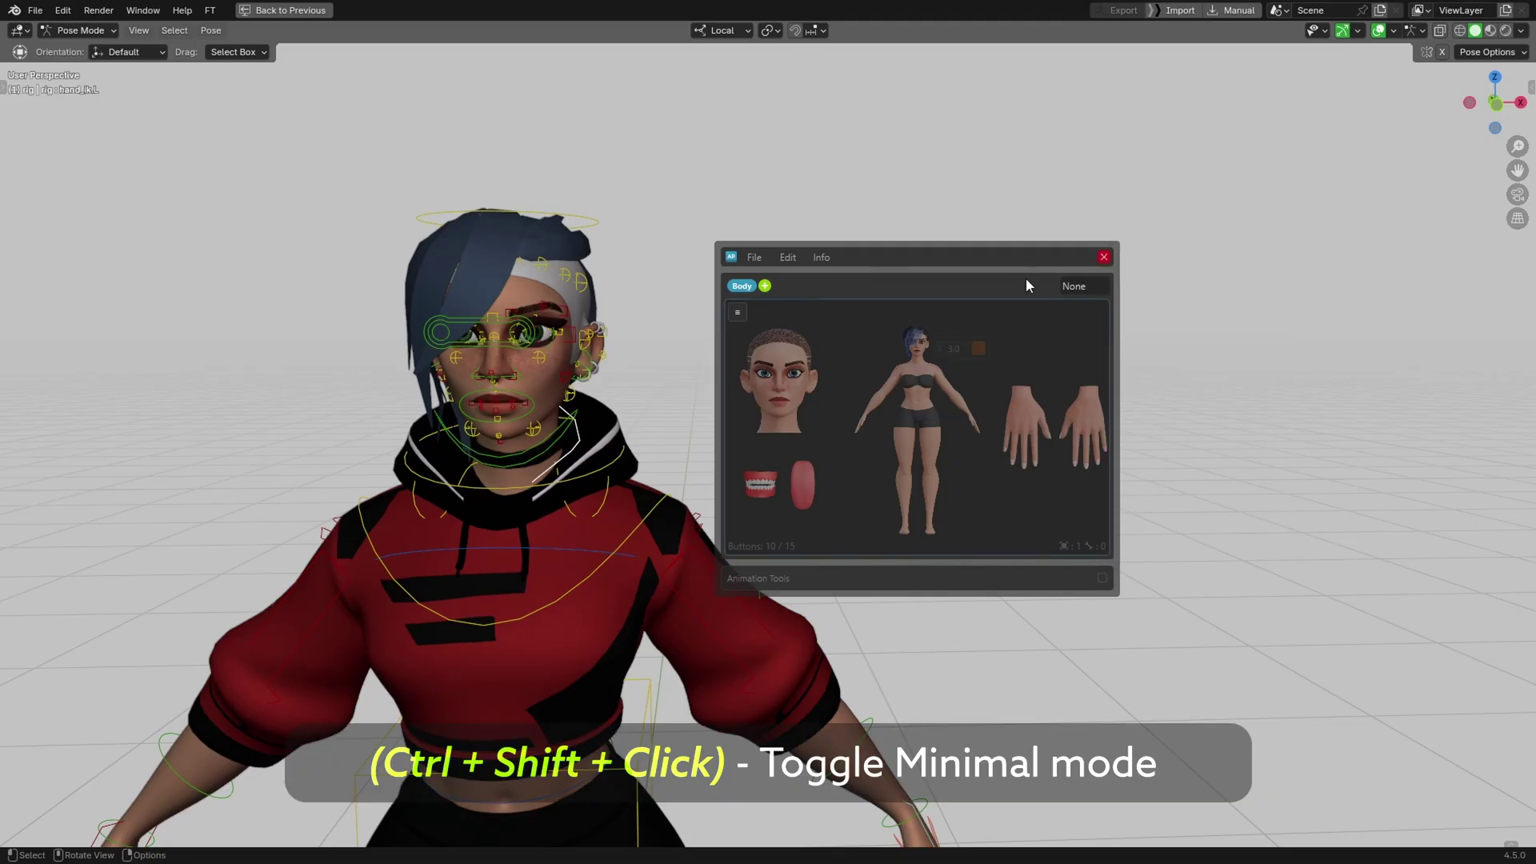
Switch the picker to minimal mode and move its window farther away from the character
ctrl+shift+click(986, 257)
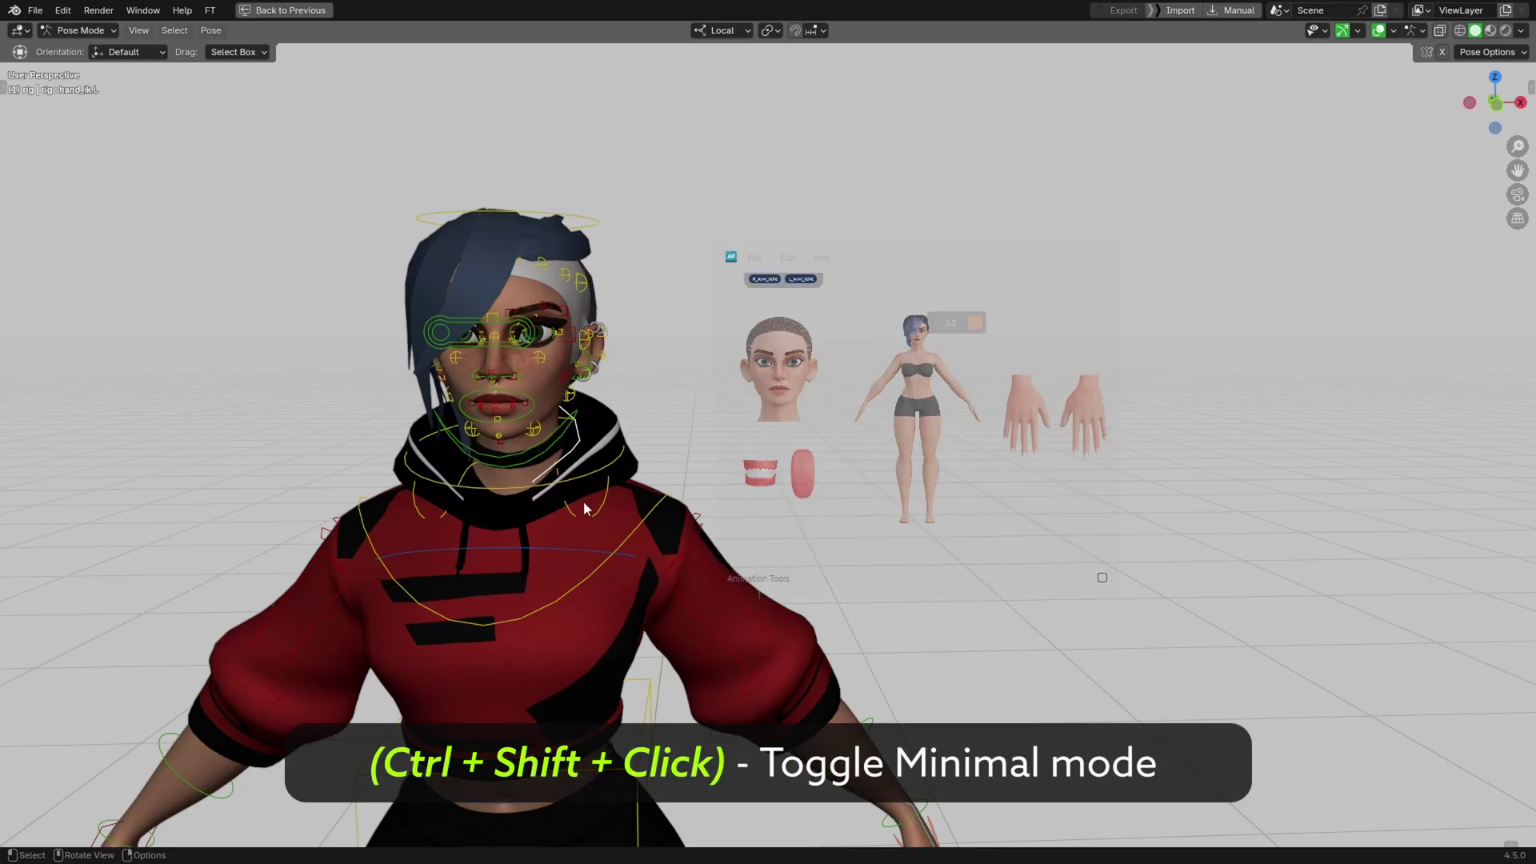
scroll(581, 502, down, 2)
scroll(593, 490, up, 2)
shift+middle_drag(573, 486, 516, 500)
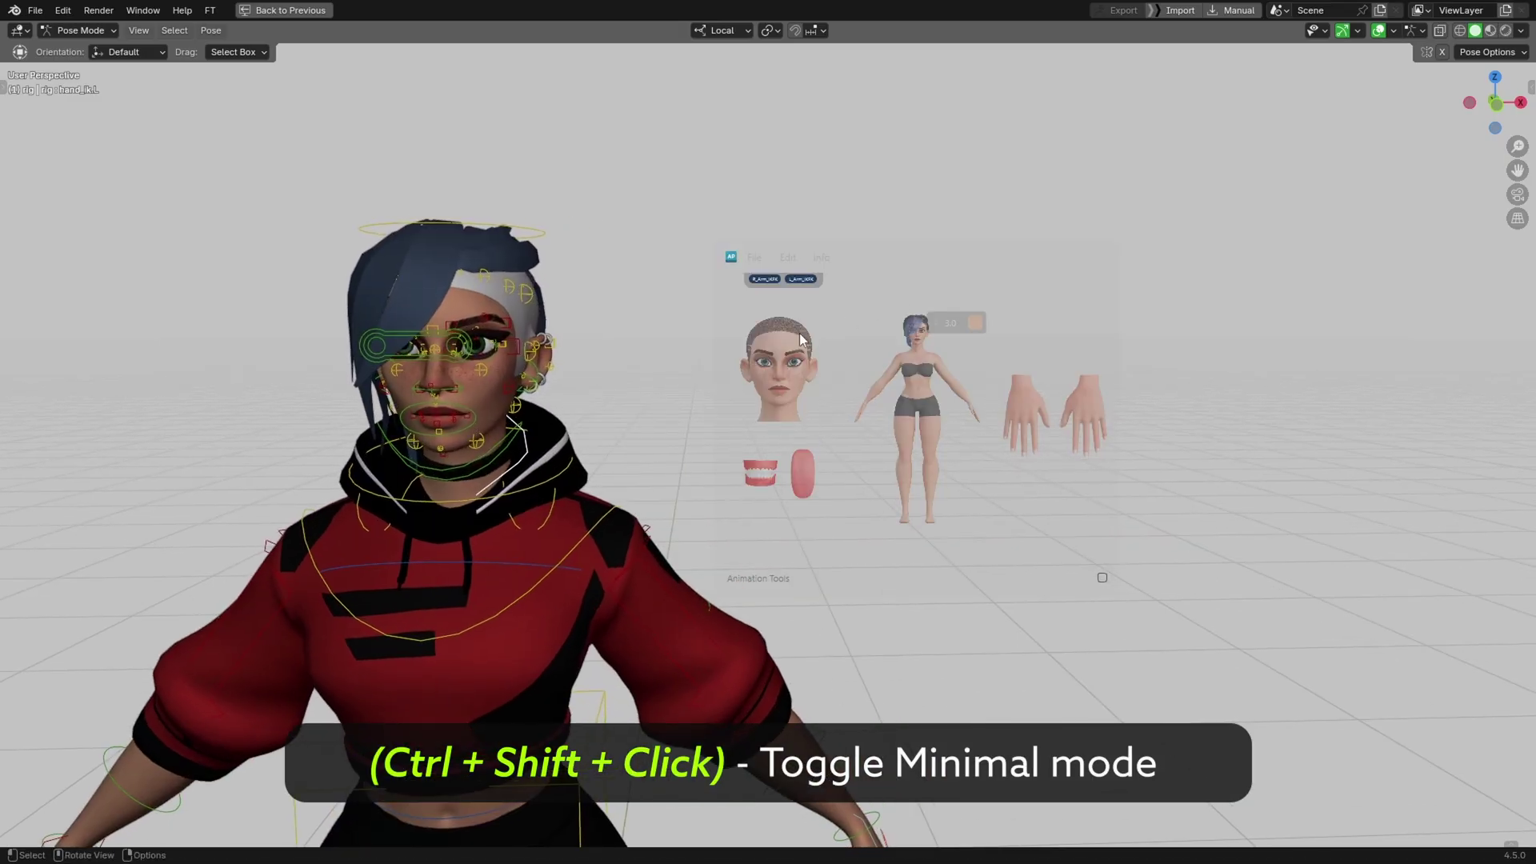
drag(888, 258, 1102, 166)
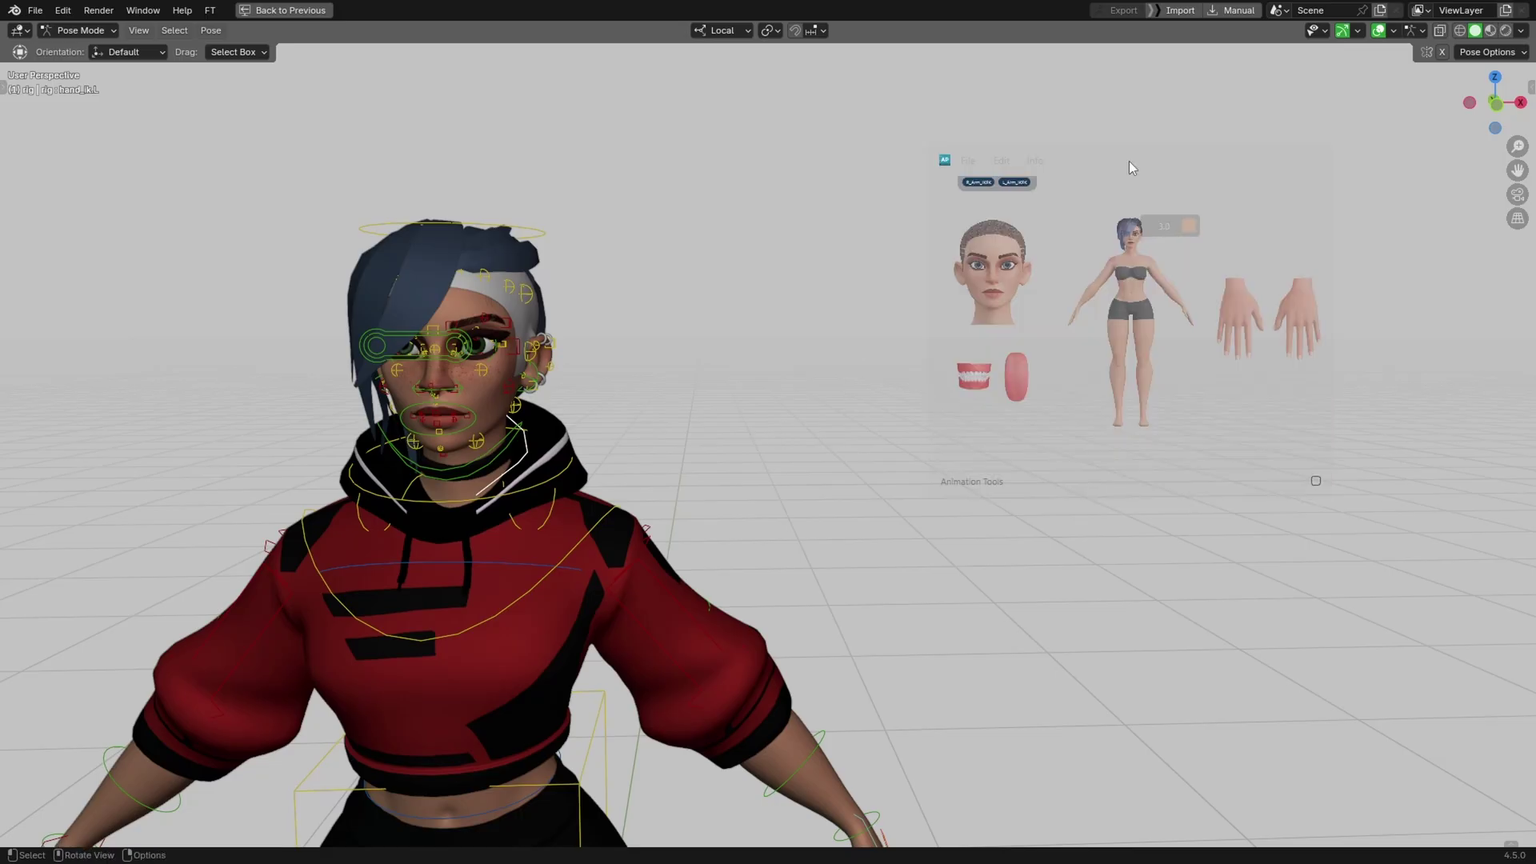
Toggle the picker's fade away mode and reposition its window beside the character
ctrl+alt+click(1129, 160)
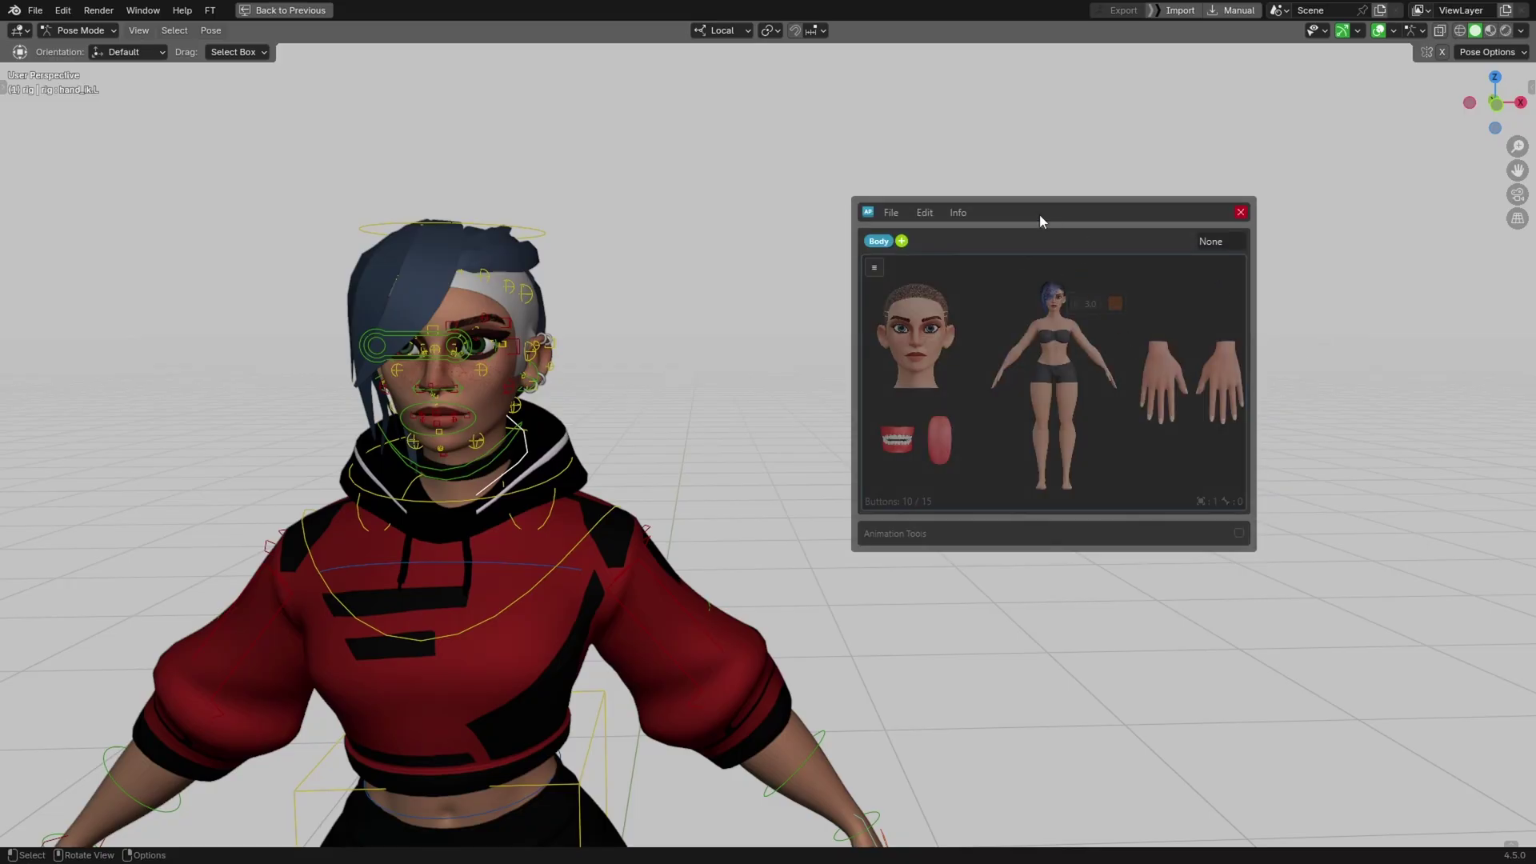
double_click(1039, 213)
drag(1024, 224, 1232, 304)
shift+middle_drag(669, 463, 882, 445)
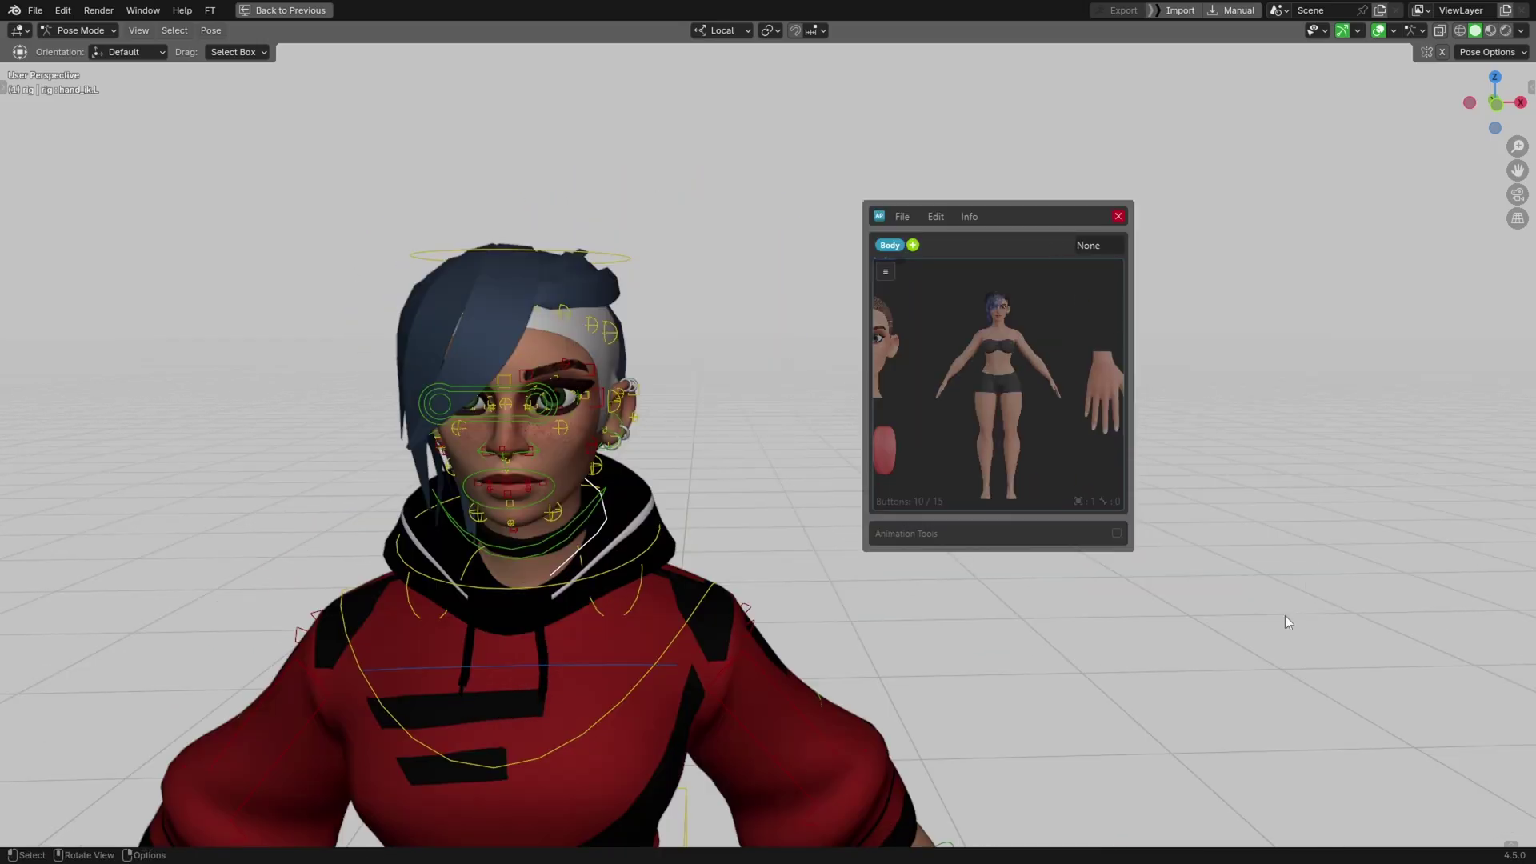
middle_drag(769, 495, 755, 543)
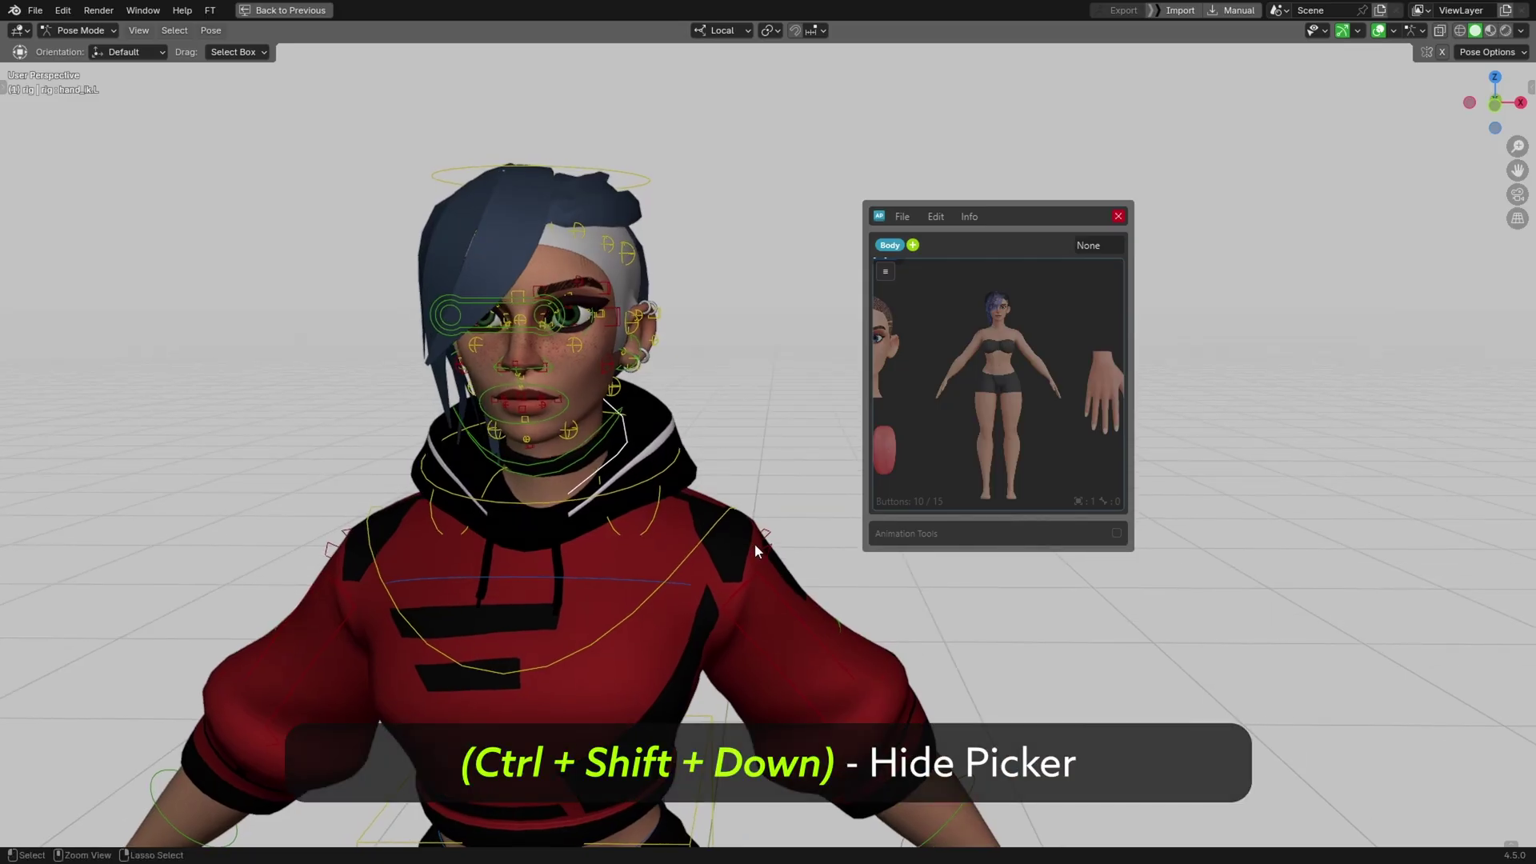
Hide the animation picker and show it again, twice in a row
key(ctrl+shift+Down)
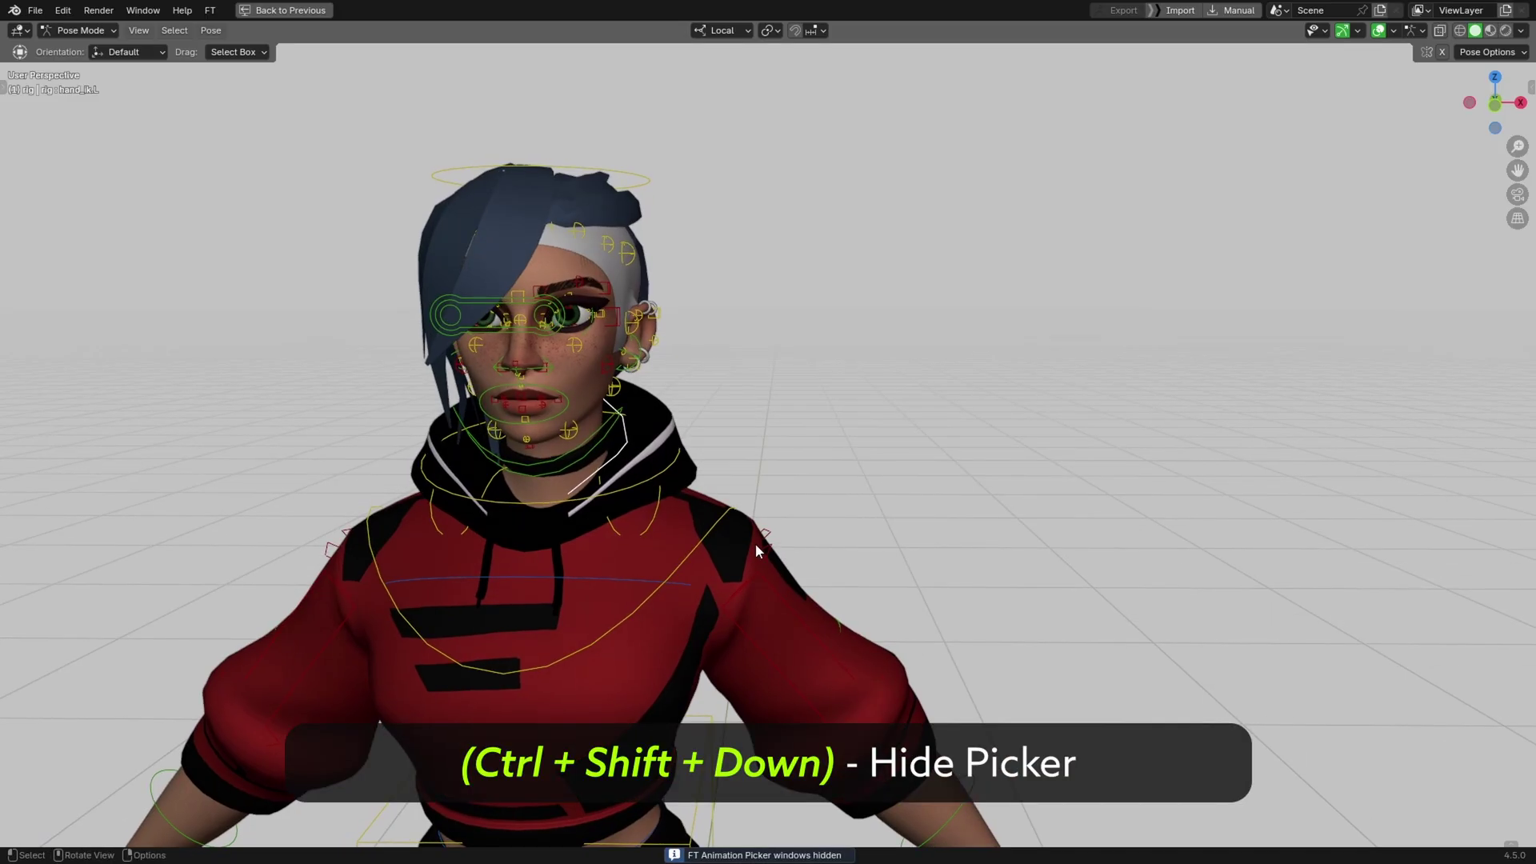
key(ctrl+shift+Up)
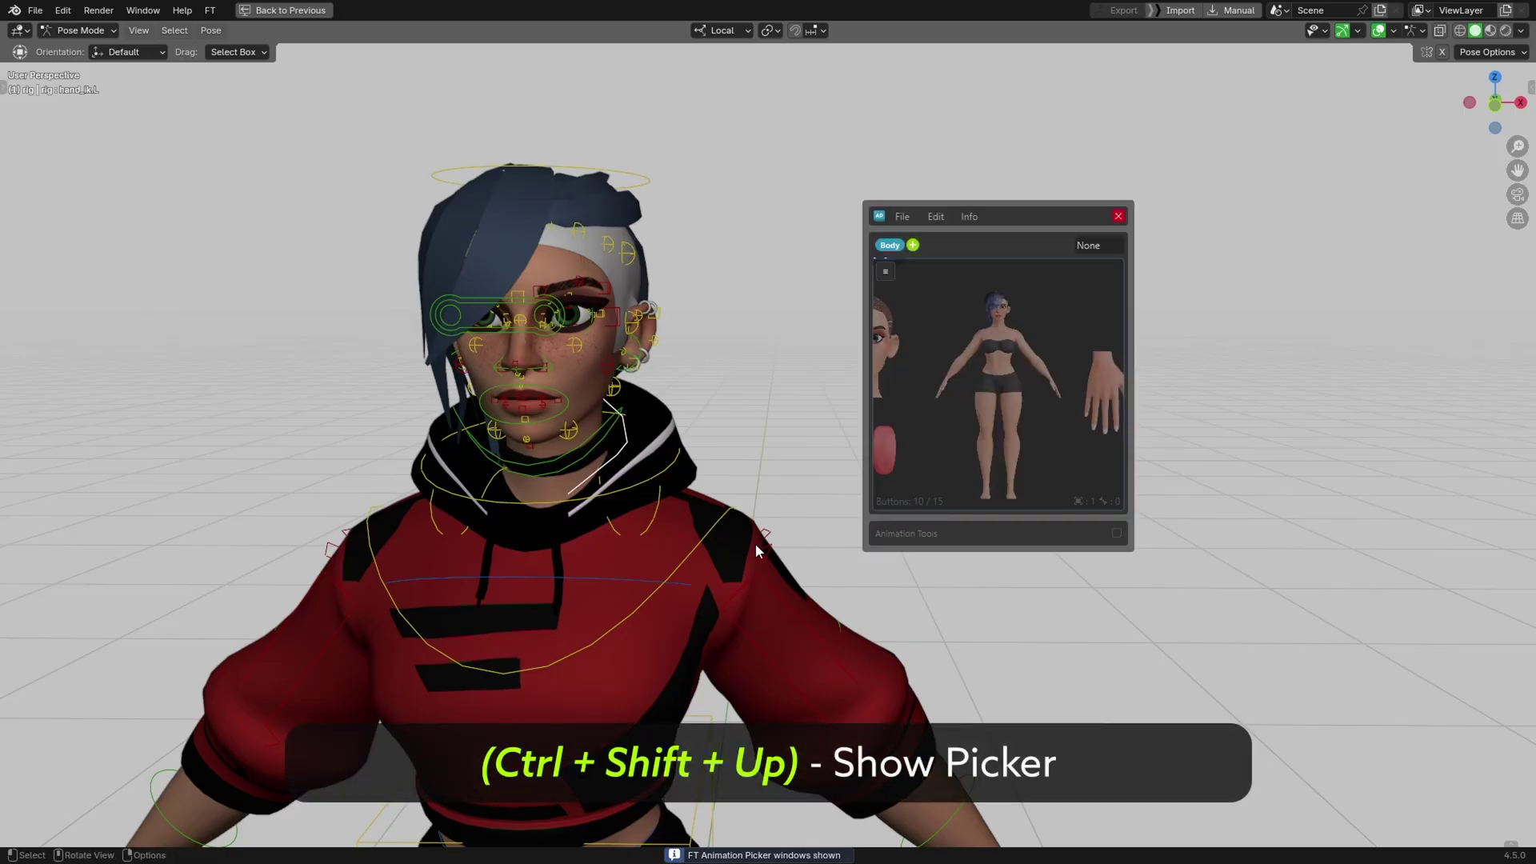
key(ctrl+shift+Down)
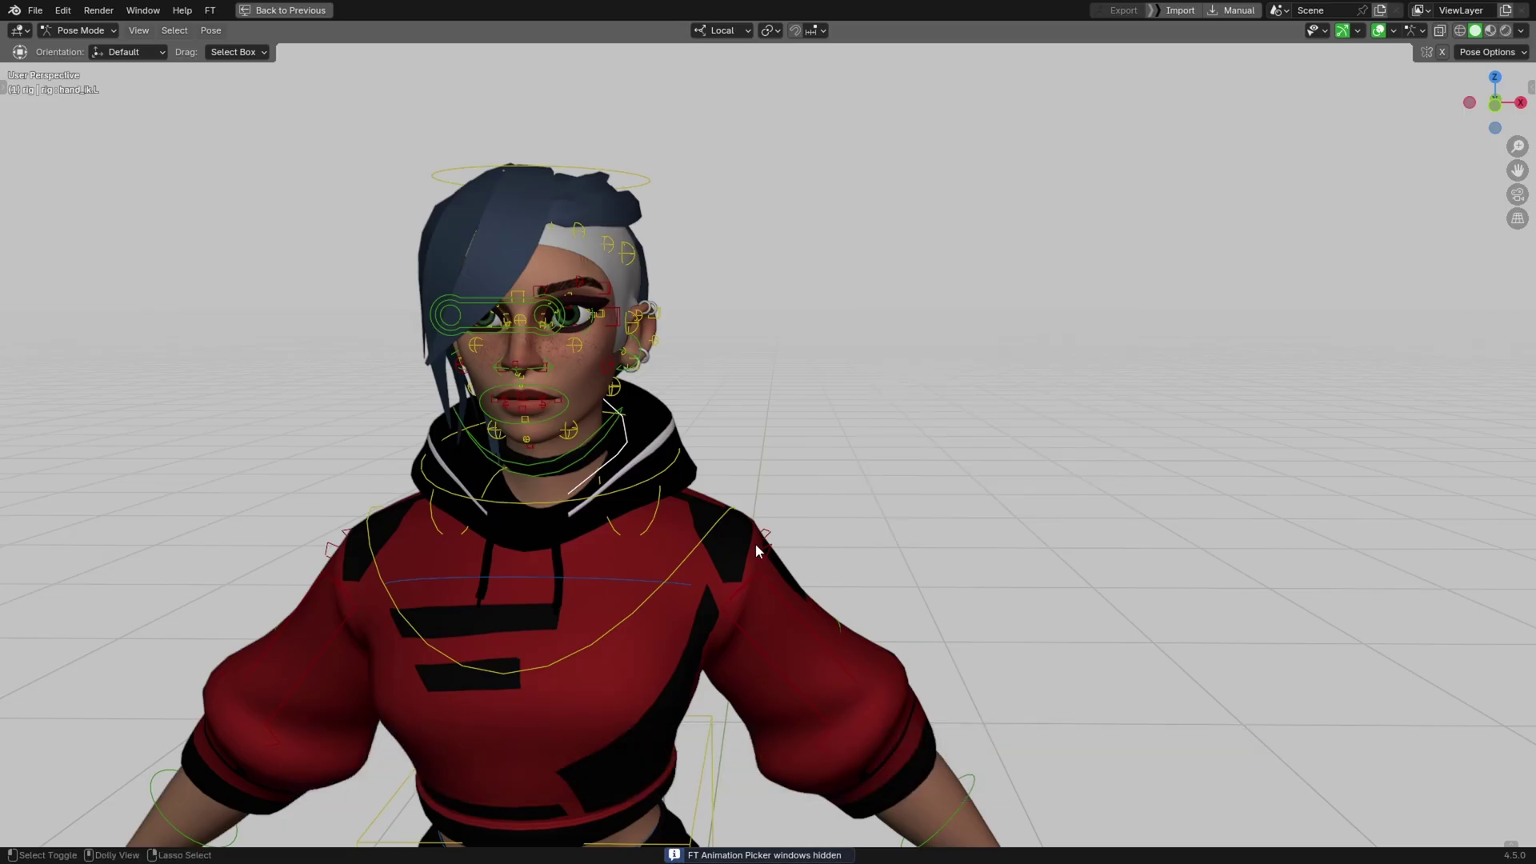
key(ctrl+shift+Up)
Open Blender's keymap preferences and search the shortcuts by name for "ft"
click(63, 10)
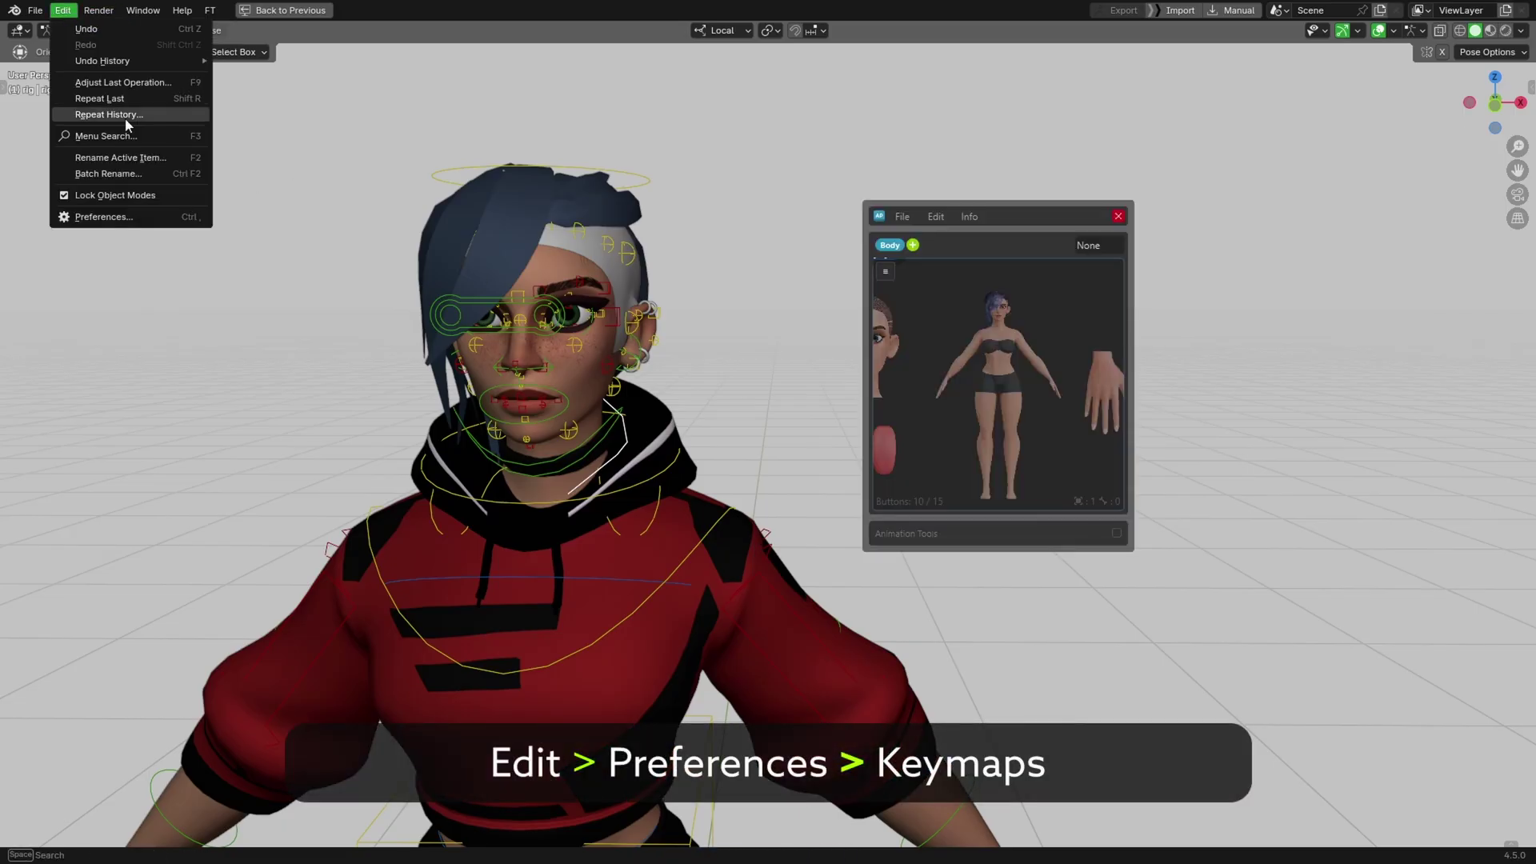
click(100, 217)
drag(242, 13, 453, 161)
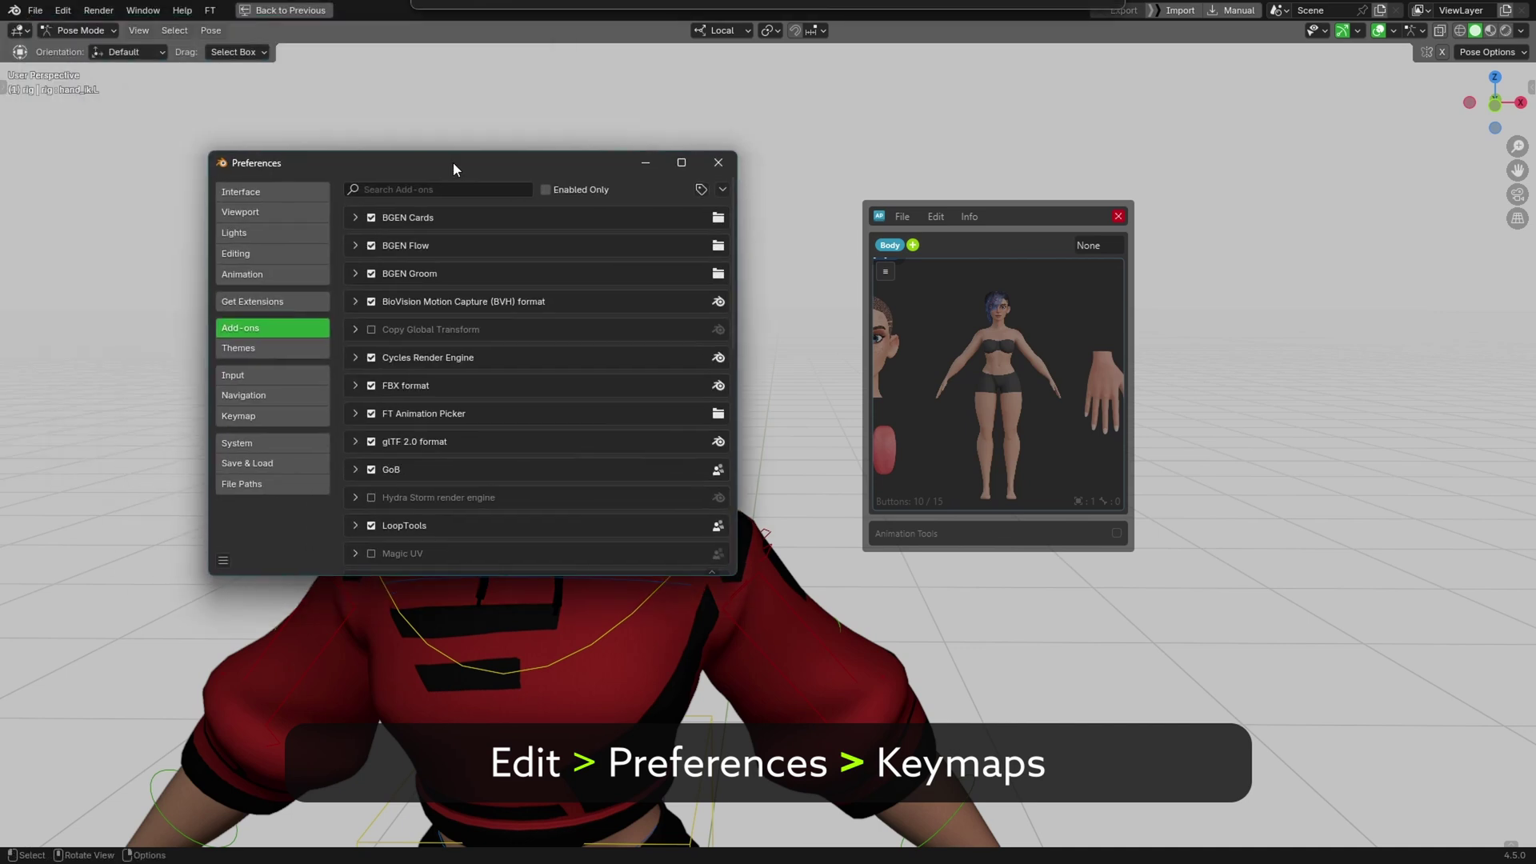
click(267, 421)
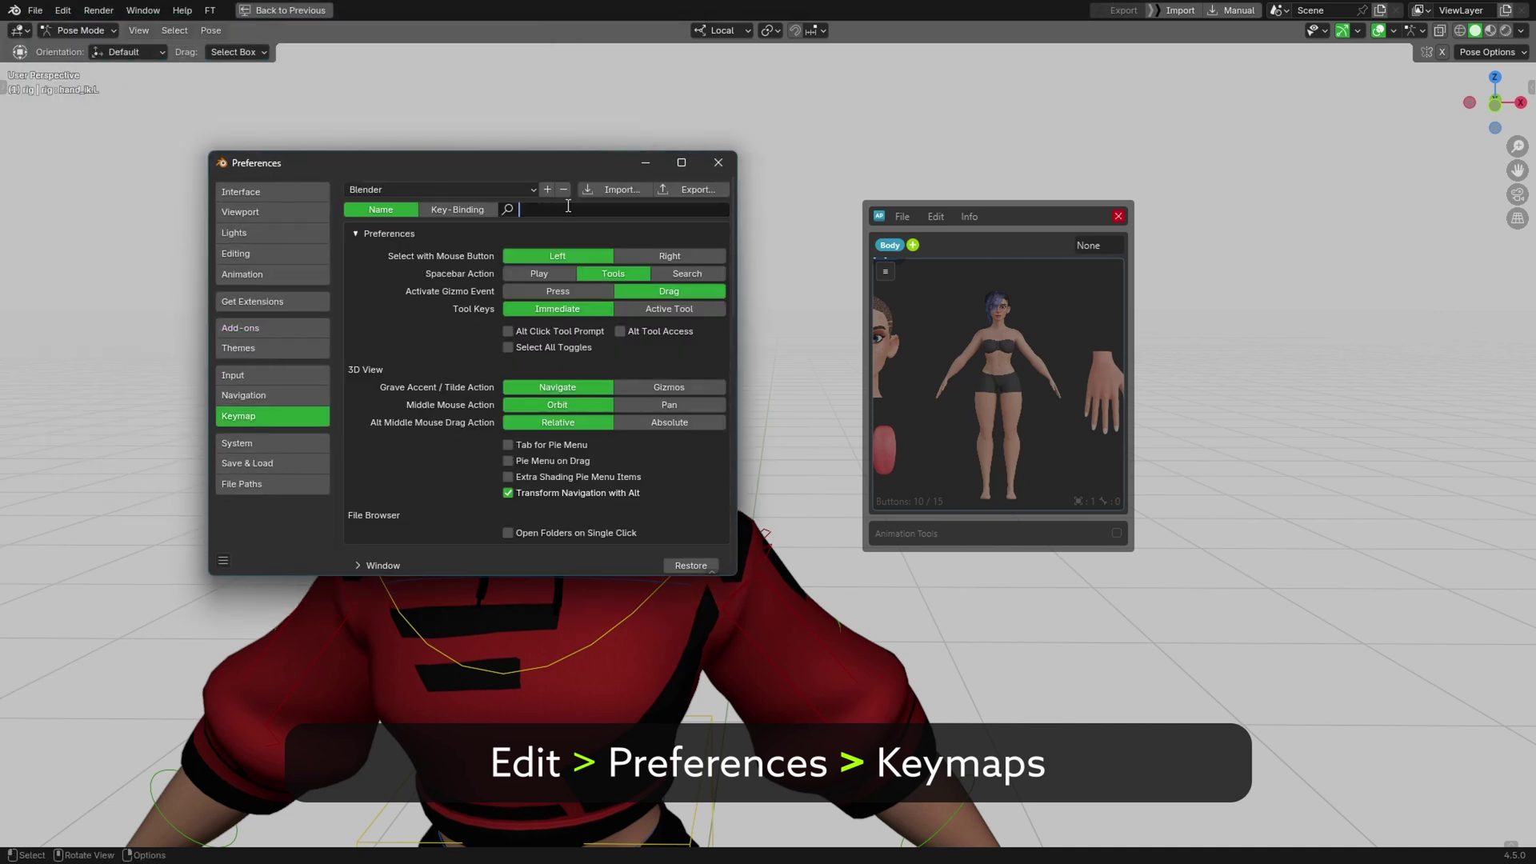
text(ft)
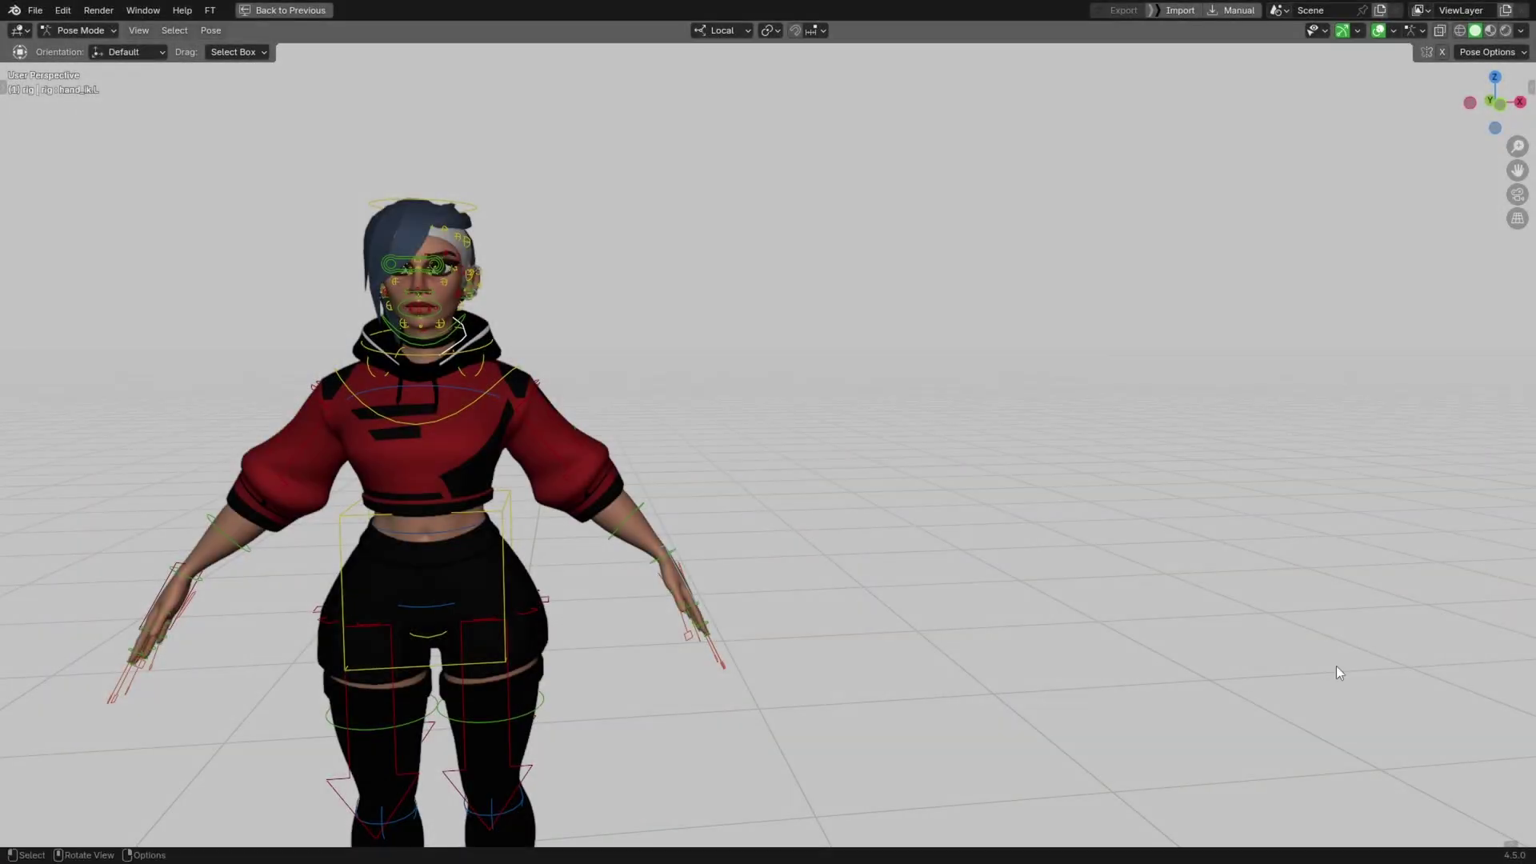
Open the animation picker and turn on its edit mode
key(shift+p)
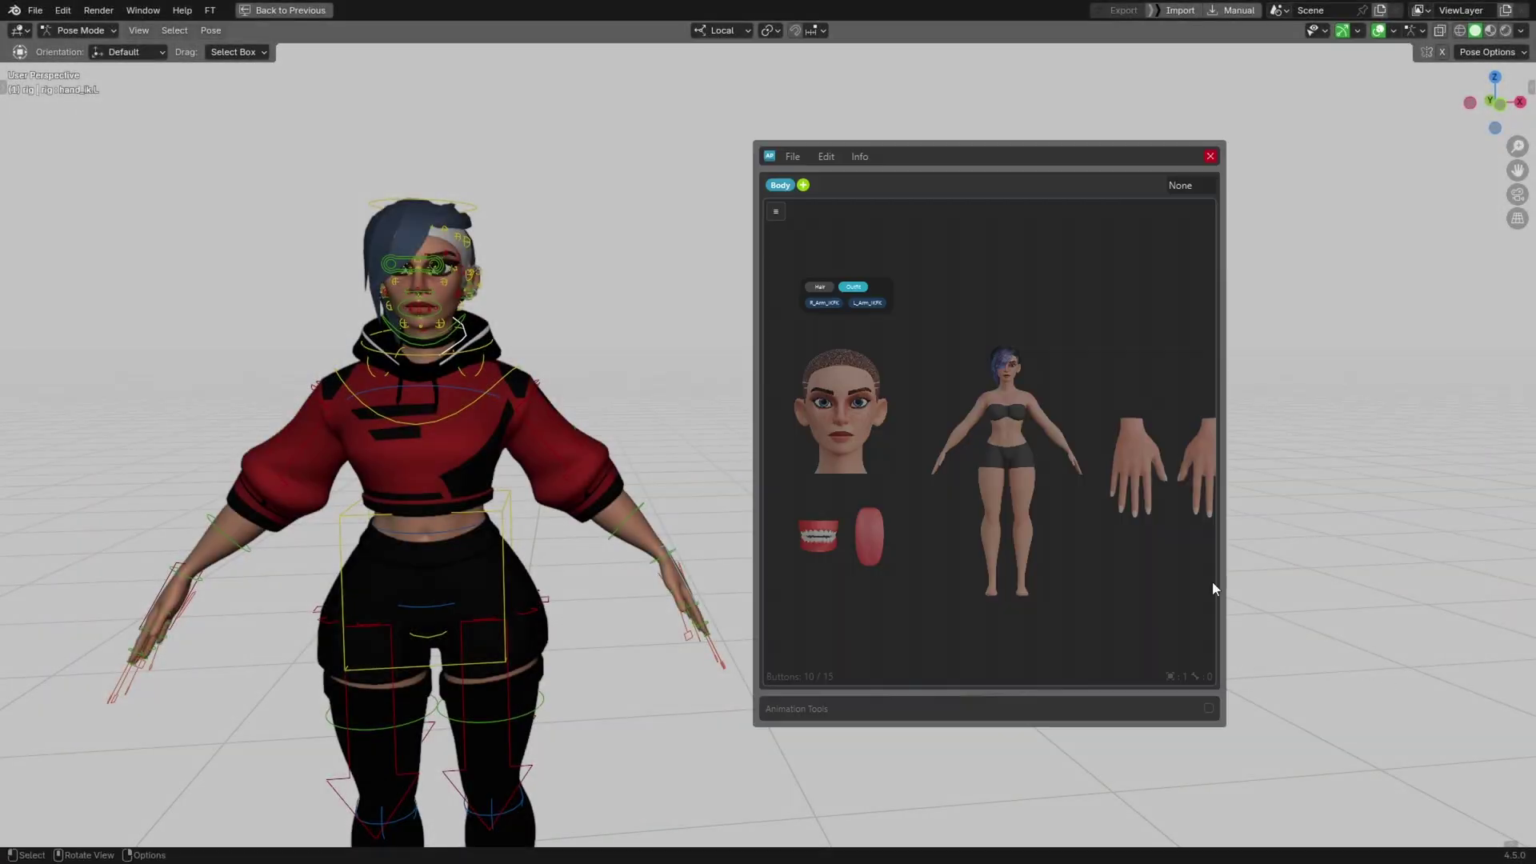
double_click(1023, 157)
Create a new picker button over the face of the body image on the Body canvas
scroll(1005, 392, up, 9)
scroll(1020, 371, up, 2)
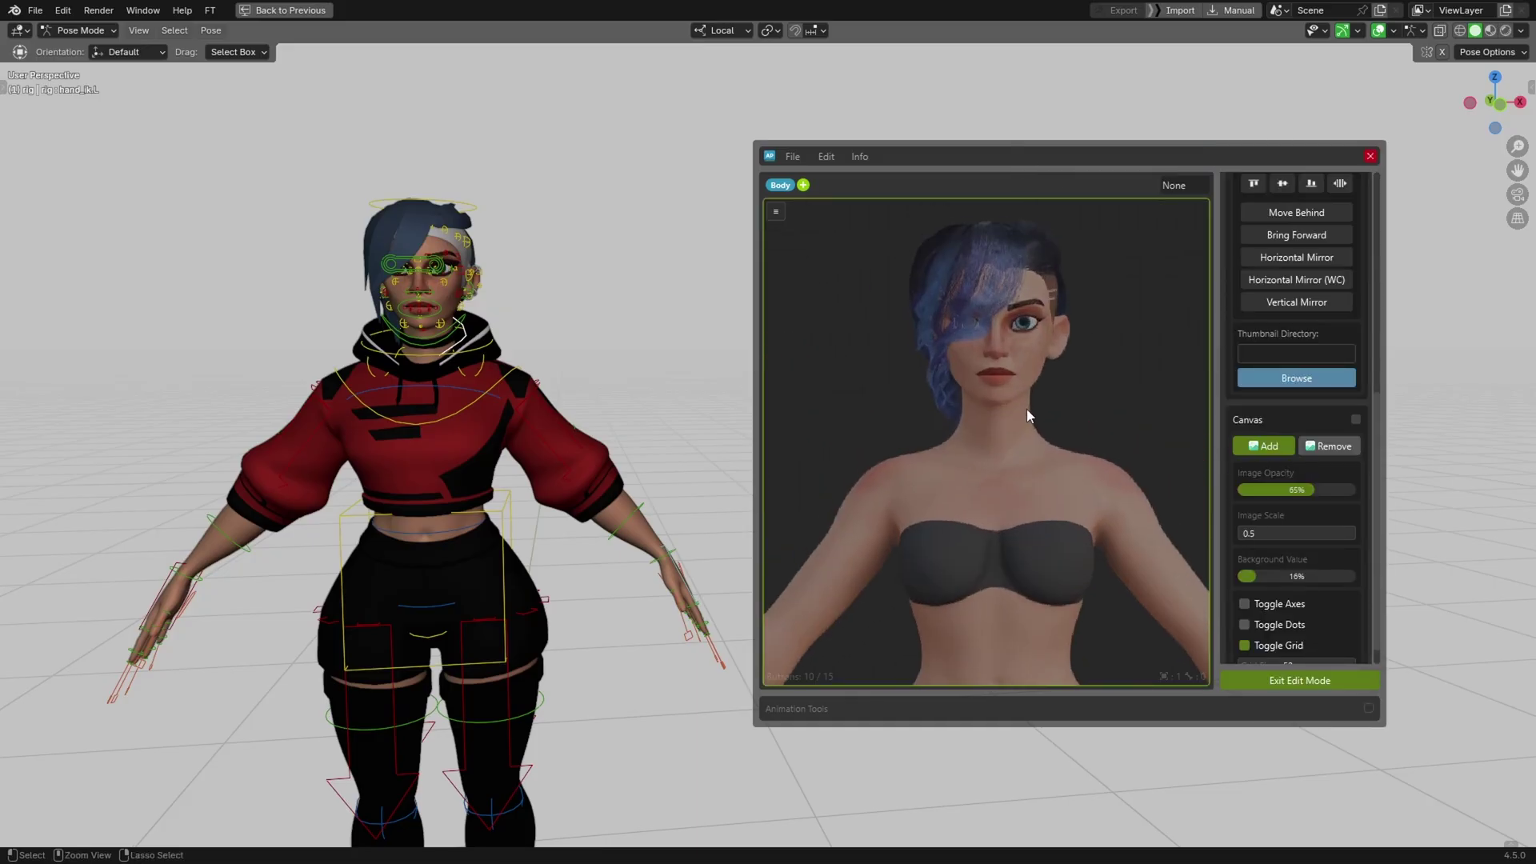
key(shift+a)
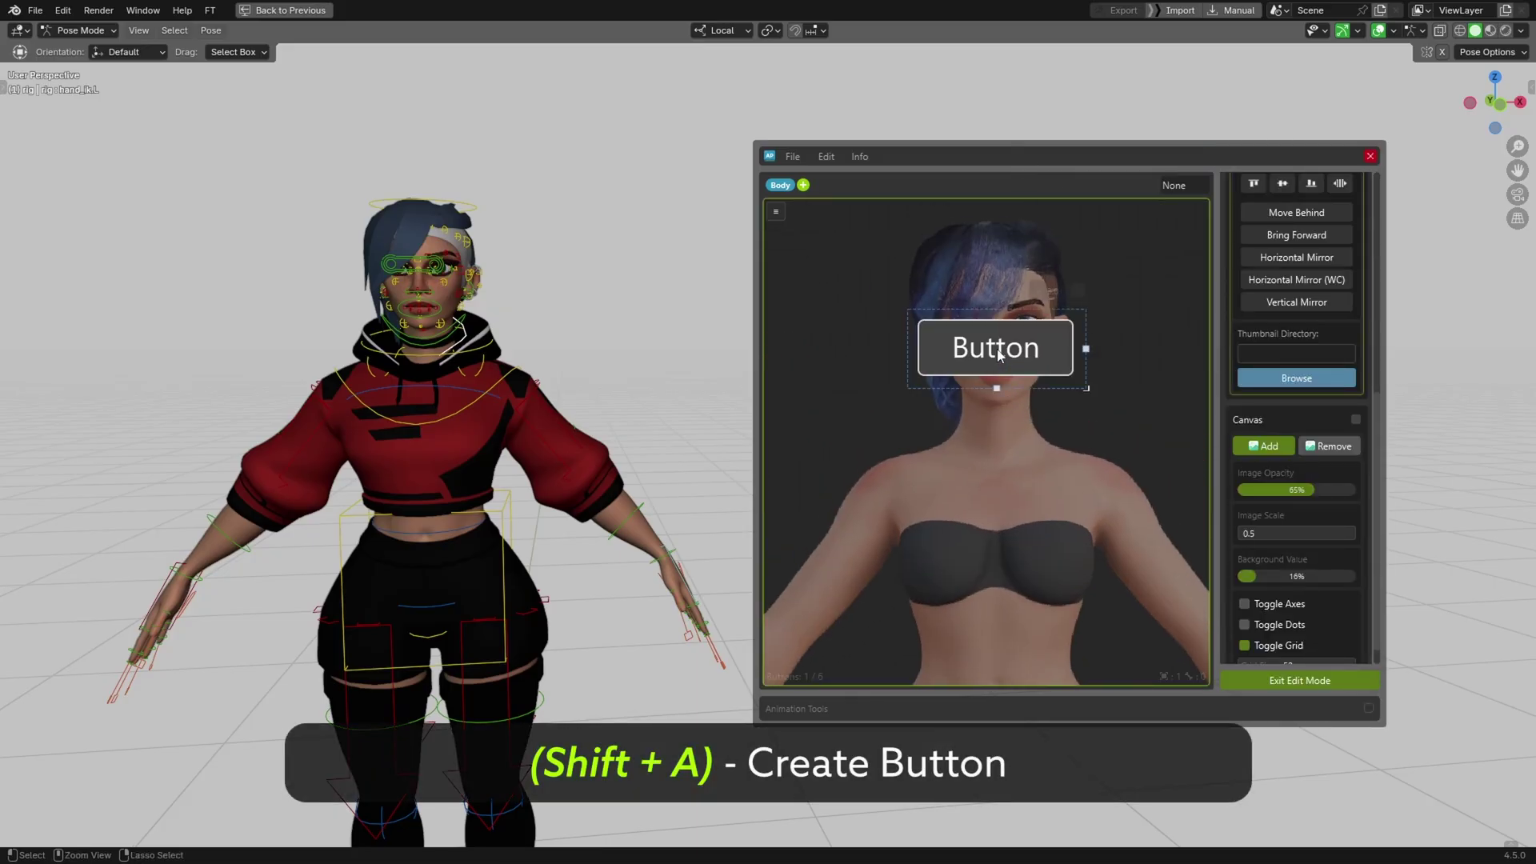
Clear the new button's label and shrink the button to a small, nearly square box
double_click(1060, 353)
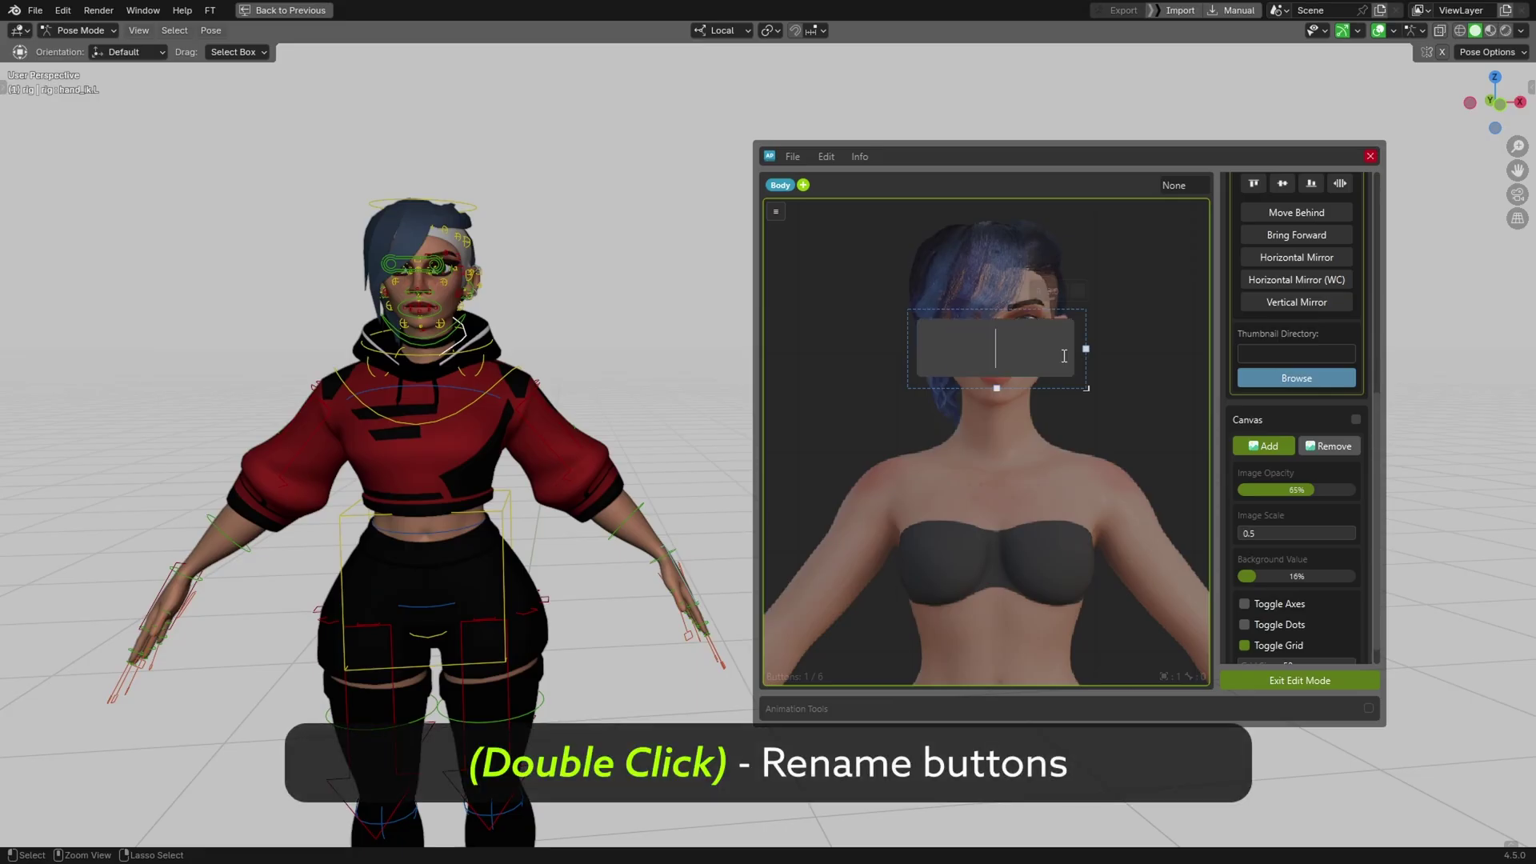
key(Return)
drag(1082, 385, 1007, 401)
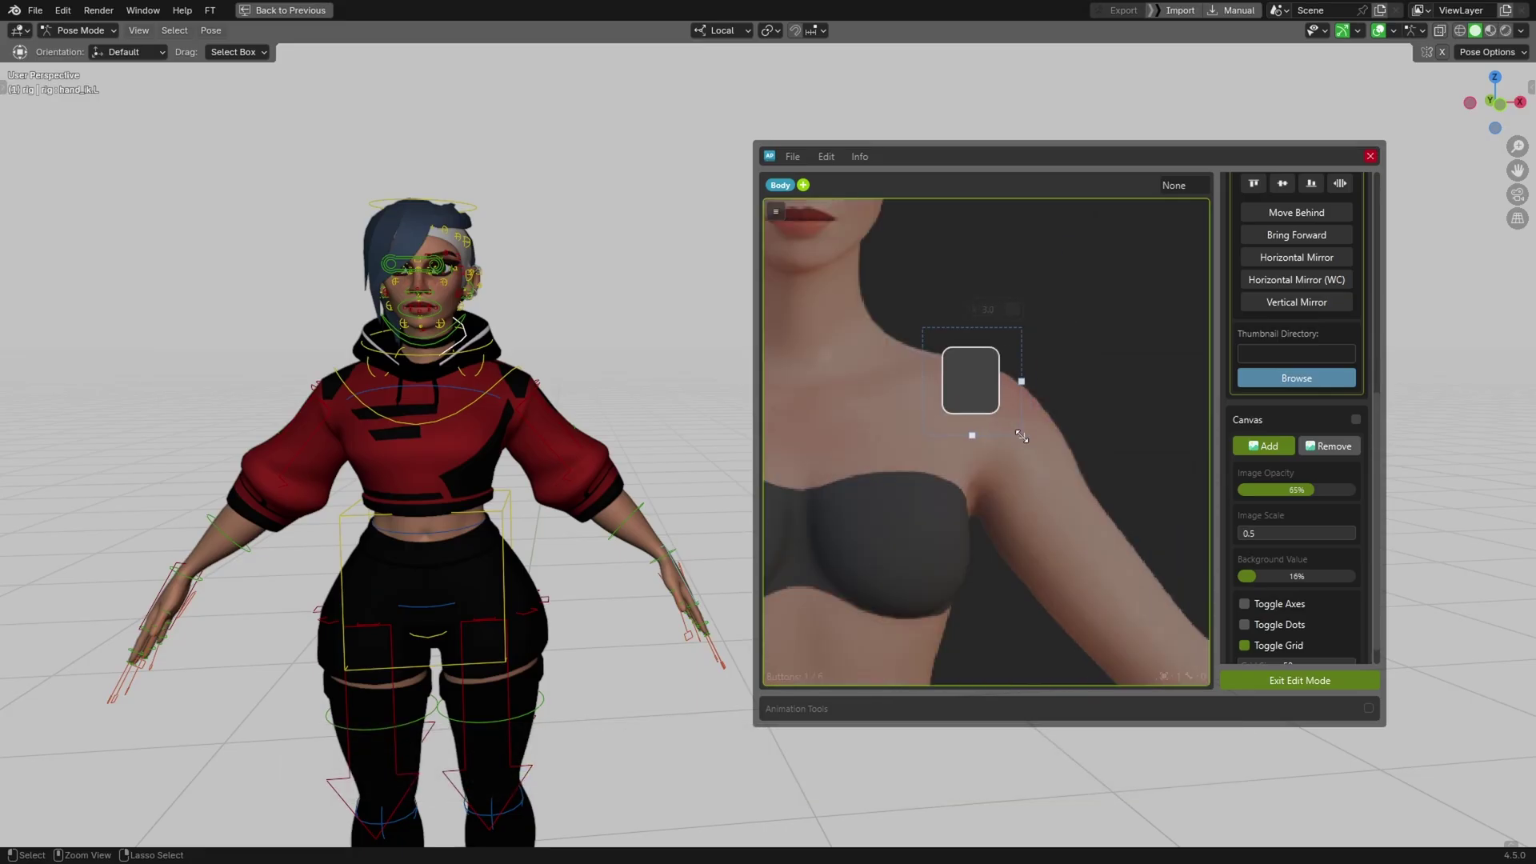
Turn the new button into a small olive-green circle and place it over the shoulder of the body image
drag(1023, 436, 1023, 425)
drag(972, 376, 996, 426)
click(1037, 361)
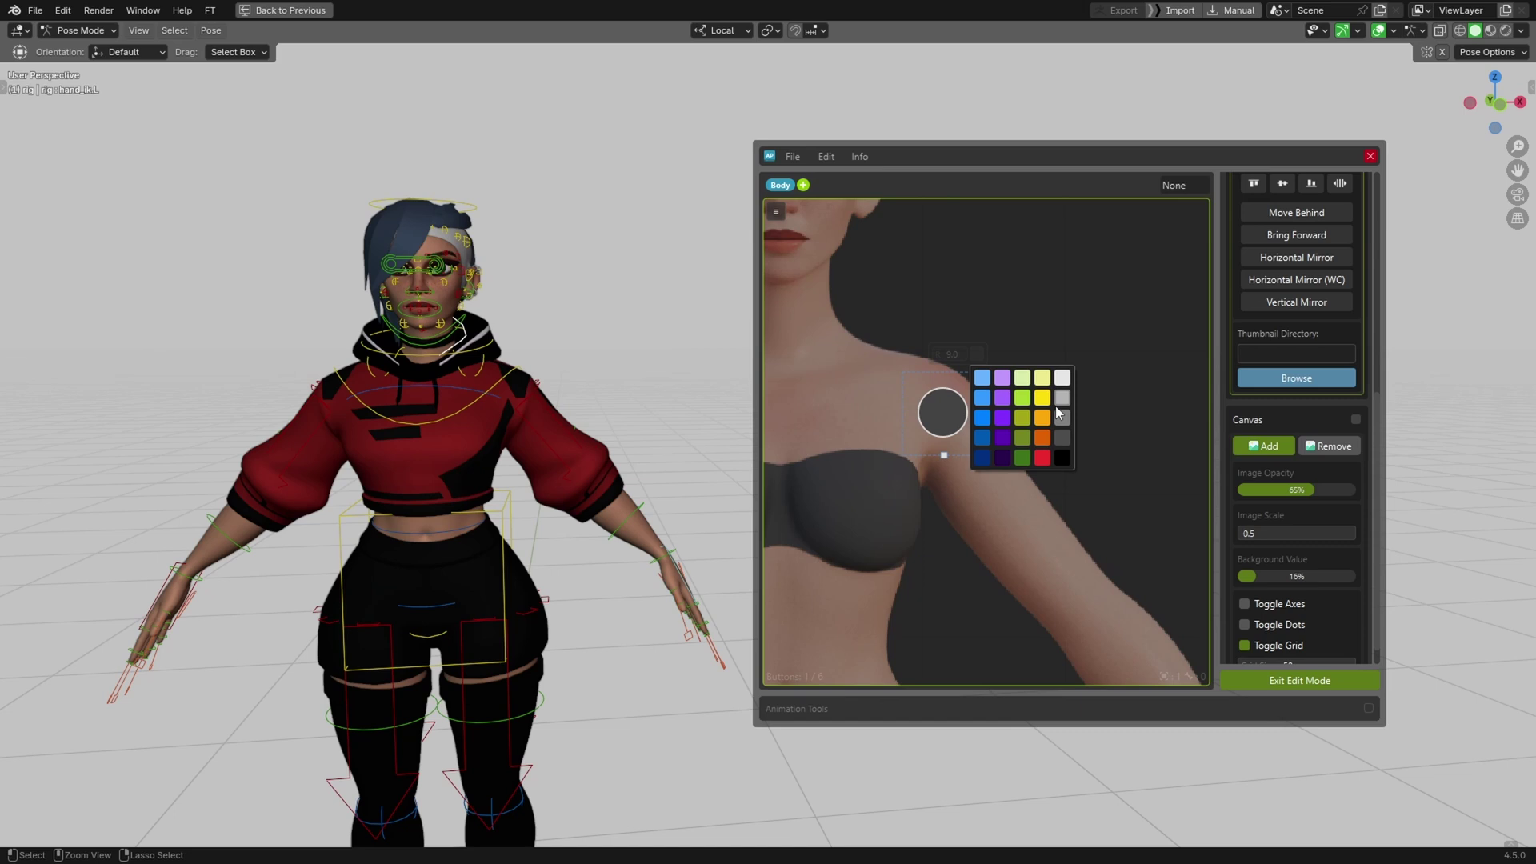
click(1023, 418)
drag(938, 418, 948, 433)
scroll(952, 433, down, 2)
middle_drag(977, 454, 931, 401)
Copy the shoulder button and paste duplicates over the elbow and wrist of the same arm
key(ctrl+c)
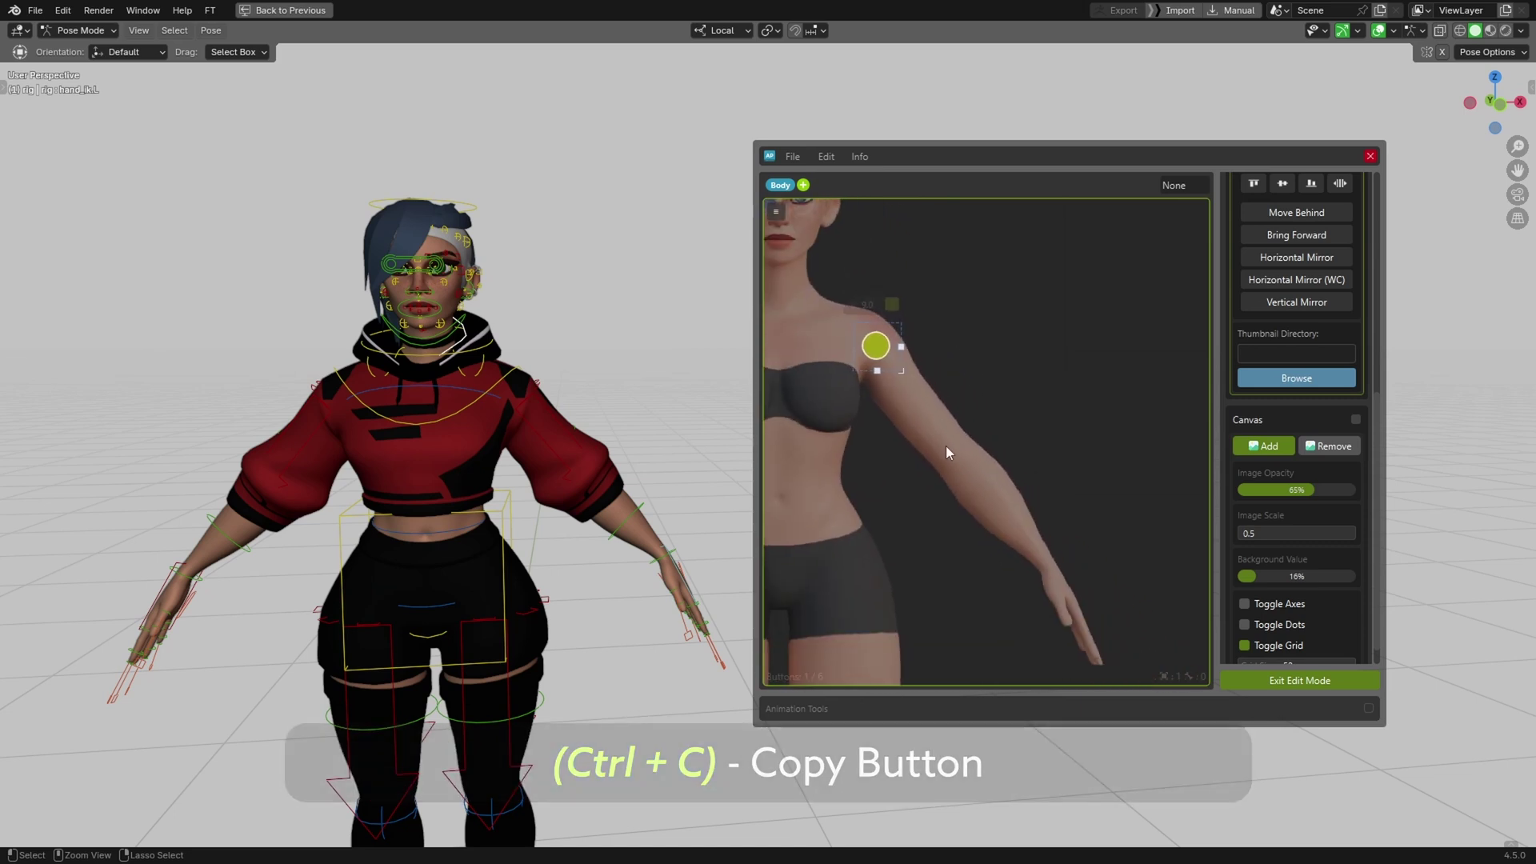
key(ctrl+v)
scroll(968, 472, down, 2)
key(ctrl+v)
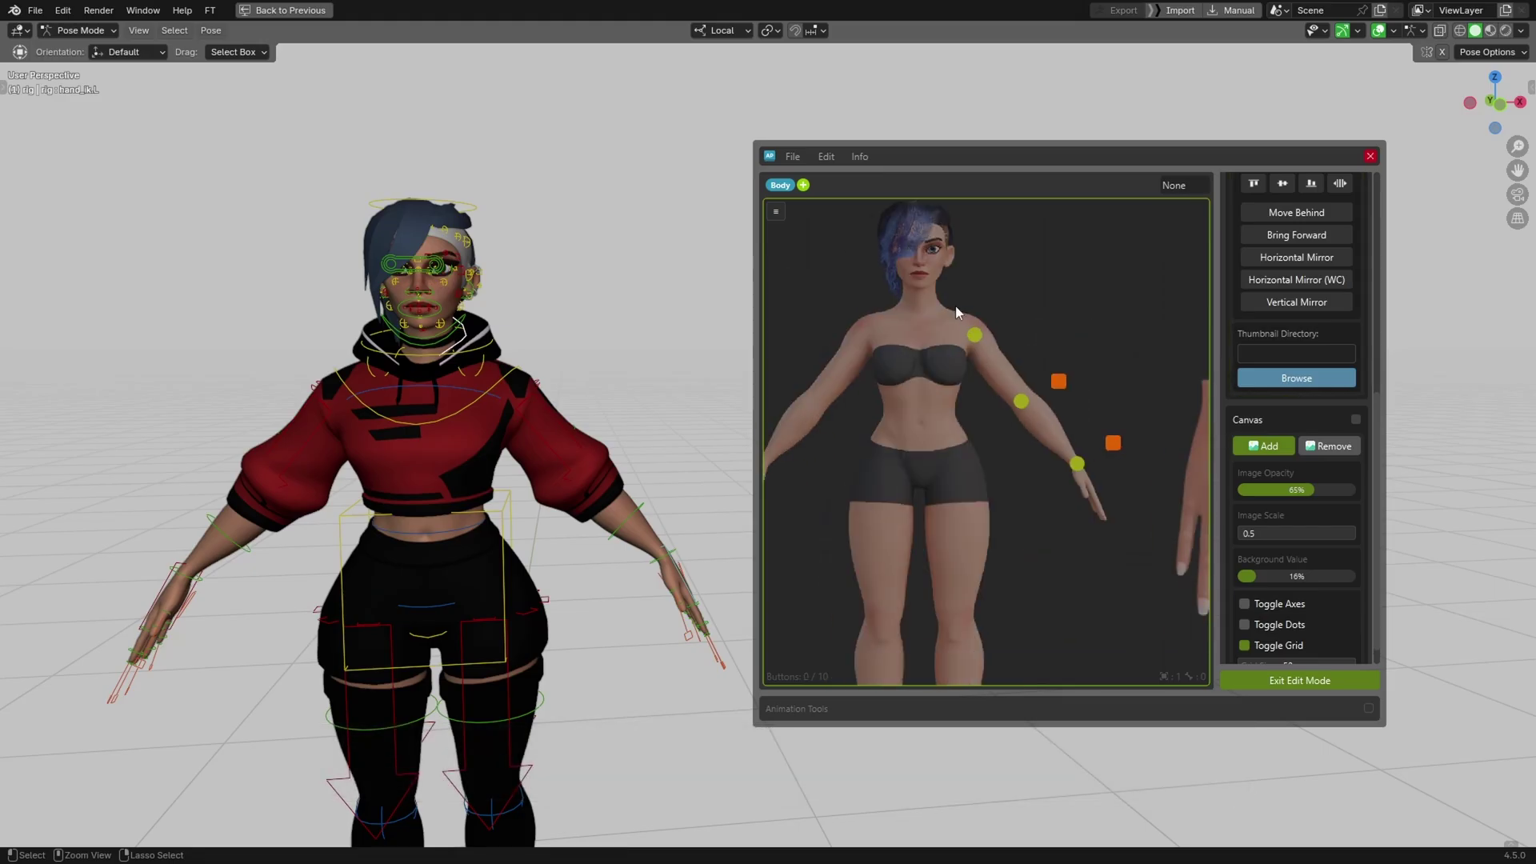
Select the five arm buttons and paste mirrored copies of them onto the opposite arm
drag(955, 305, 1141, 496)
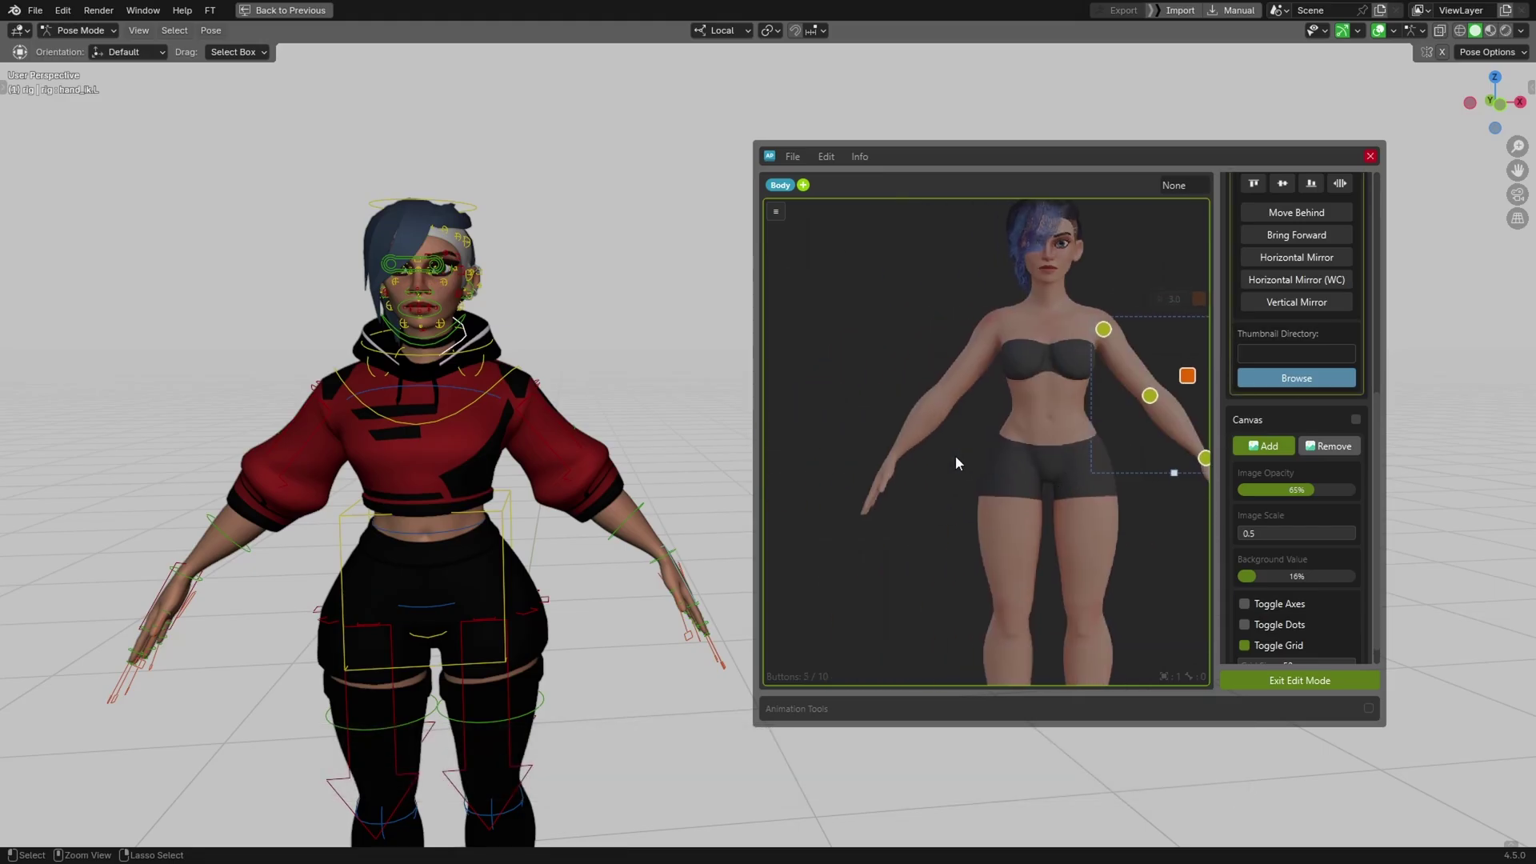
key(ctrl+shift+v)
drag(994, 346, 994, 328)
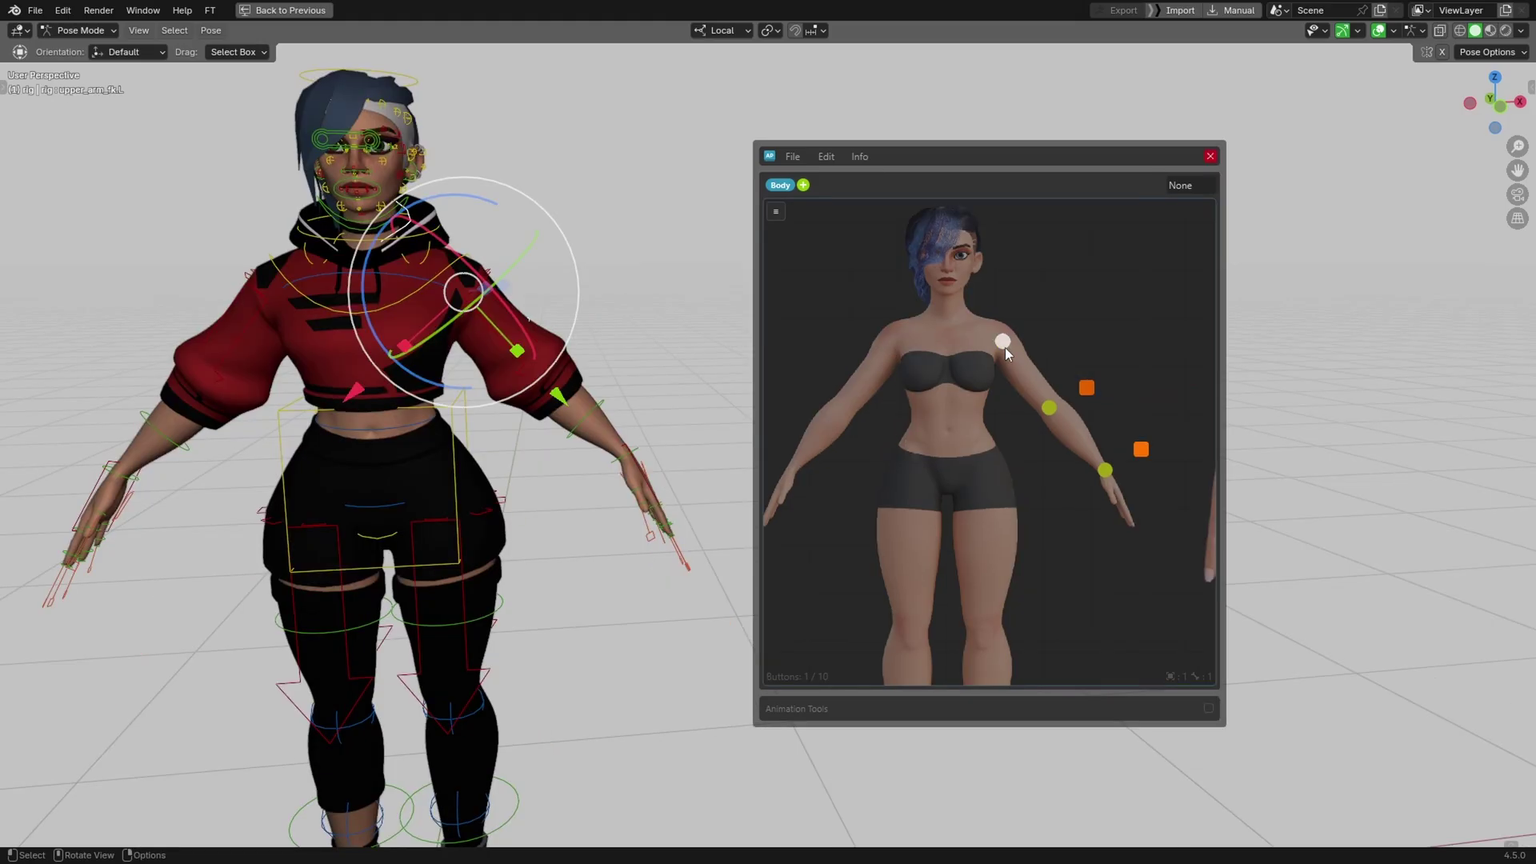
Test the shoulder, elbow and wrist circles and the two orange squares by selecting their rig controls
click(1049, 407)
click(1105, 470)
click(1087, 389)
click(1141, 449)
click(1102, 517)
Re-enter edit mode, paste mirrored copies of the five arm buttons onto the opposite arm, and exit edit mode
double_click(1016, 157)
drag(978, 318, 1145, 492)
key(f)
key(ctrl+shift+v)
drag(1001, 324, 952, 332)
click(1259, 678)
Test the five mirrored buttons on the opposite arm by selecting their rig controls
click(957, 334)
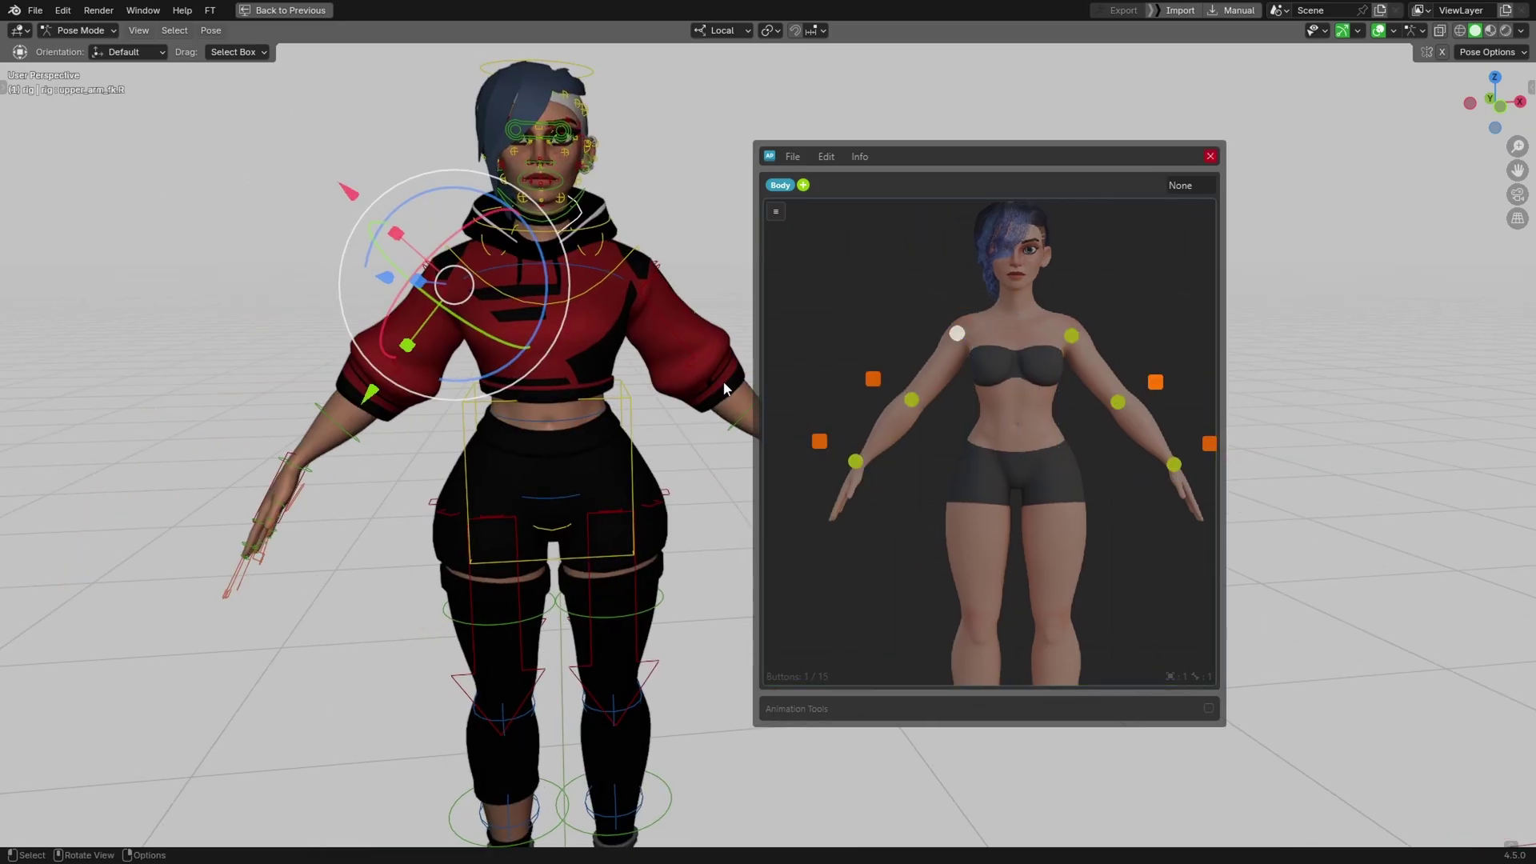
click(912, 399)
click(855, 461)
click(873, 380)
click(820, 441)
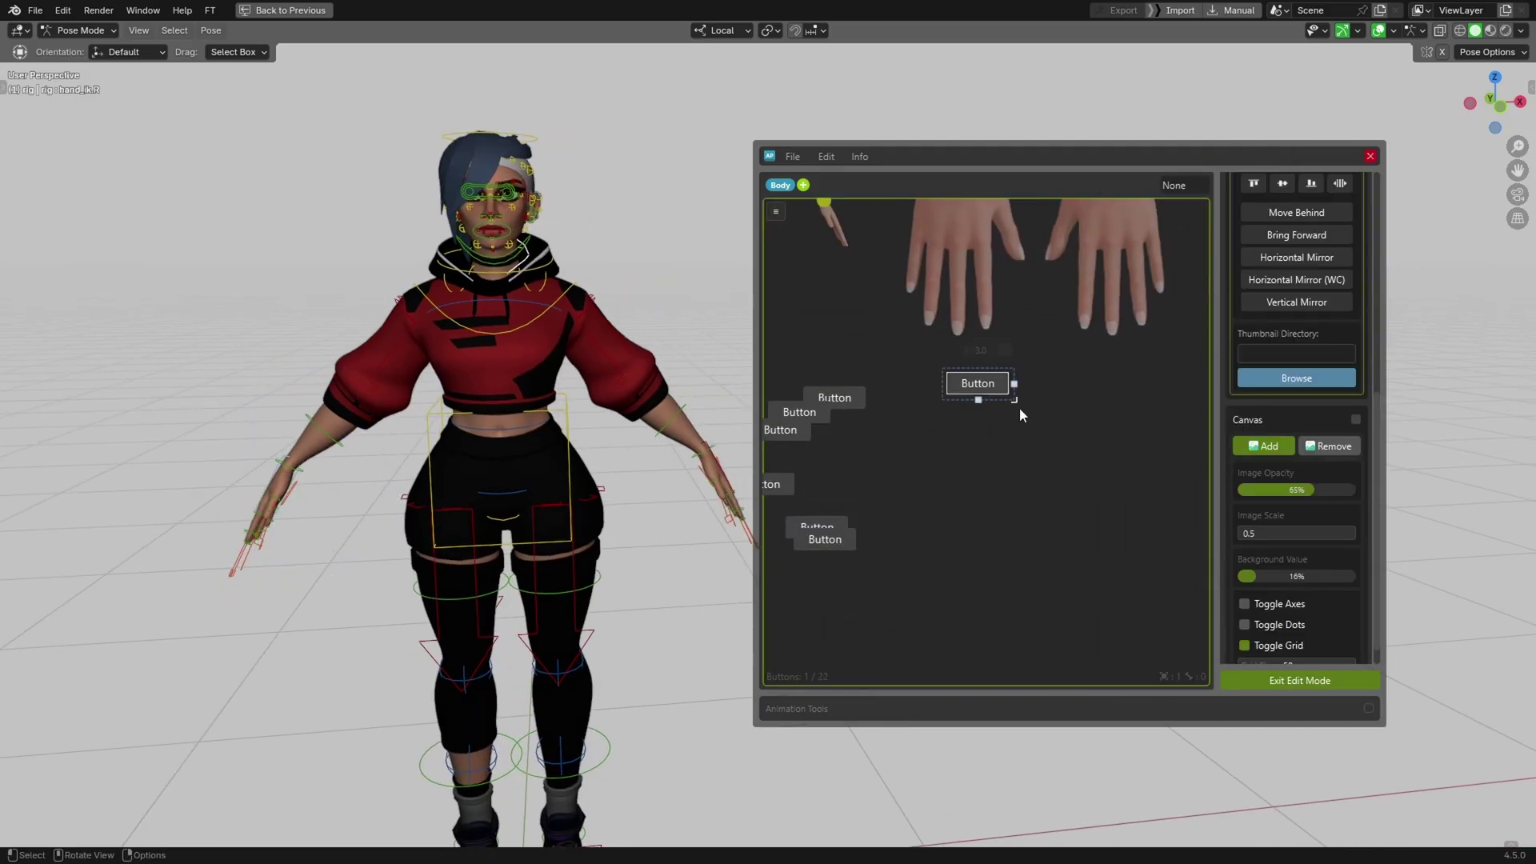
Add more test buttons below the hand images and align the first group to its left side
drag(1019, 406, 1117, 395)
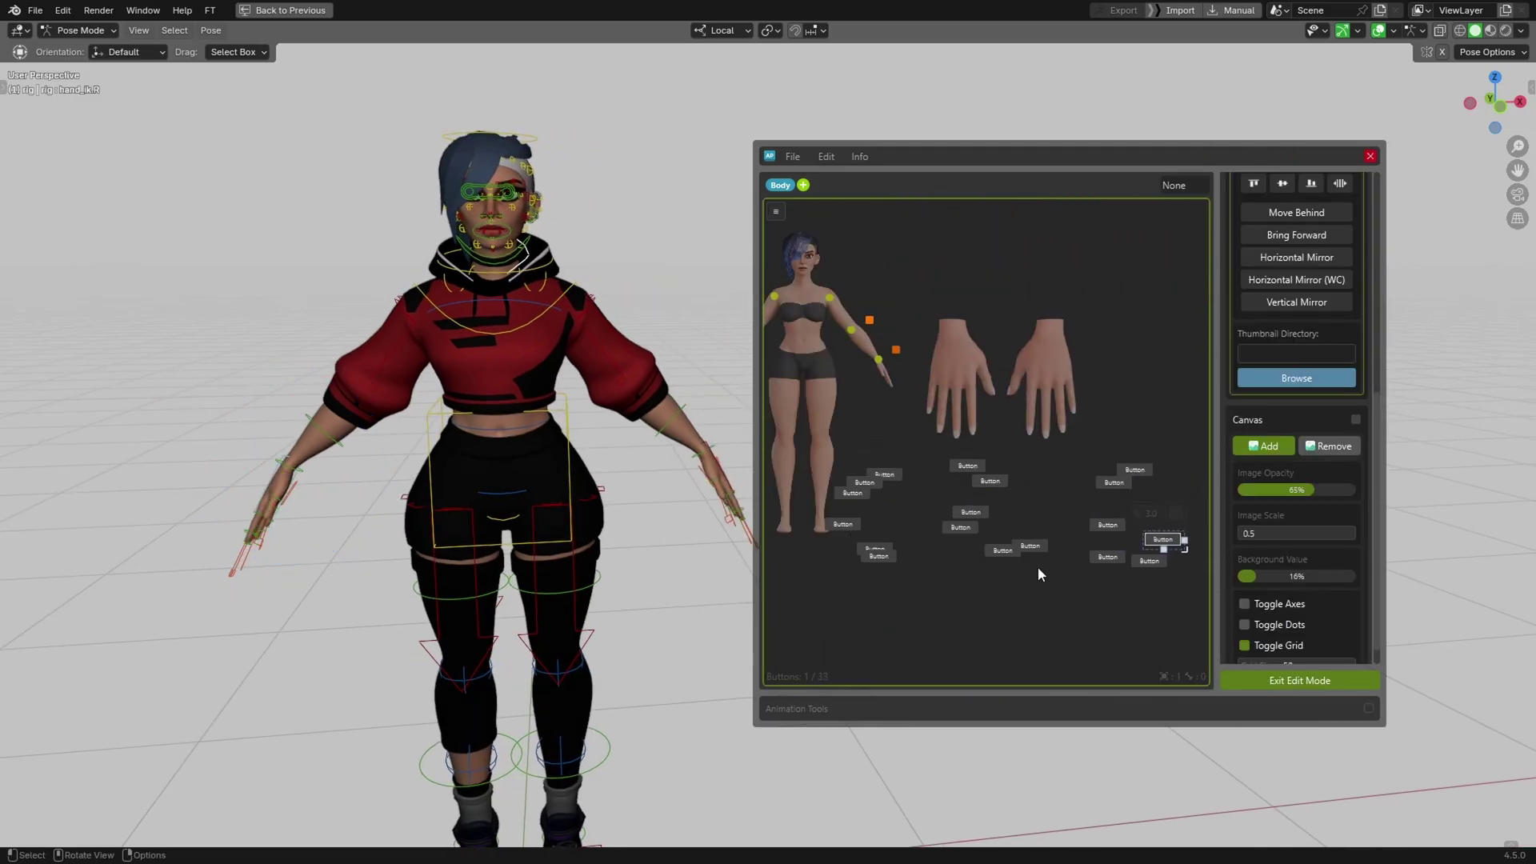
scroll(1038, 565, up, 3)
drag(874, 388, 1001, 565)
key(ctrl+Left)
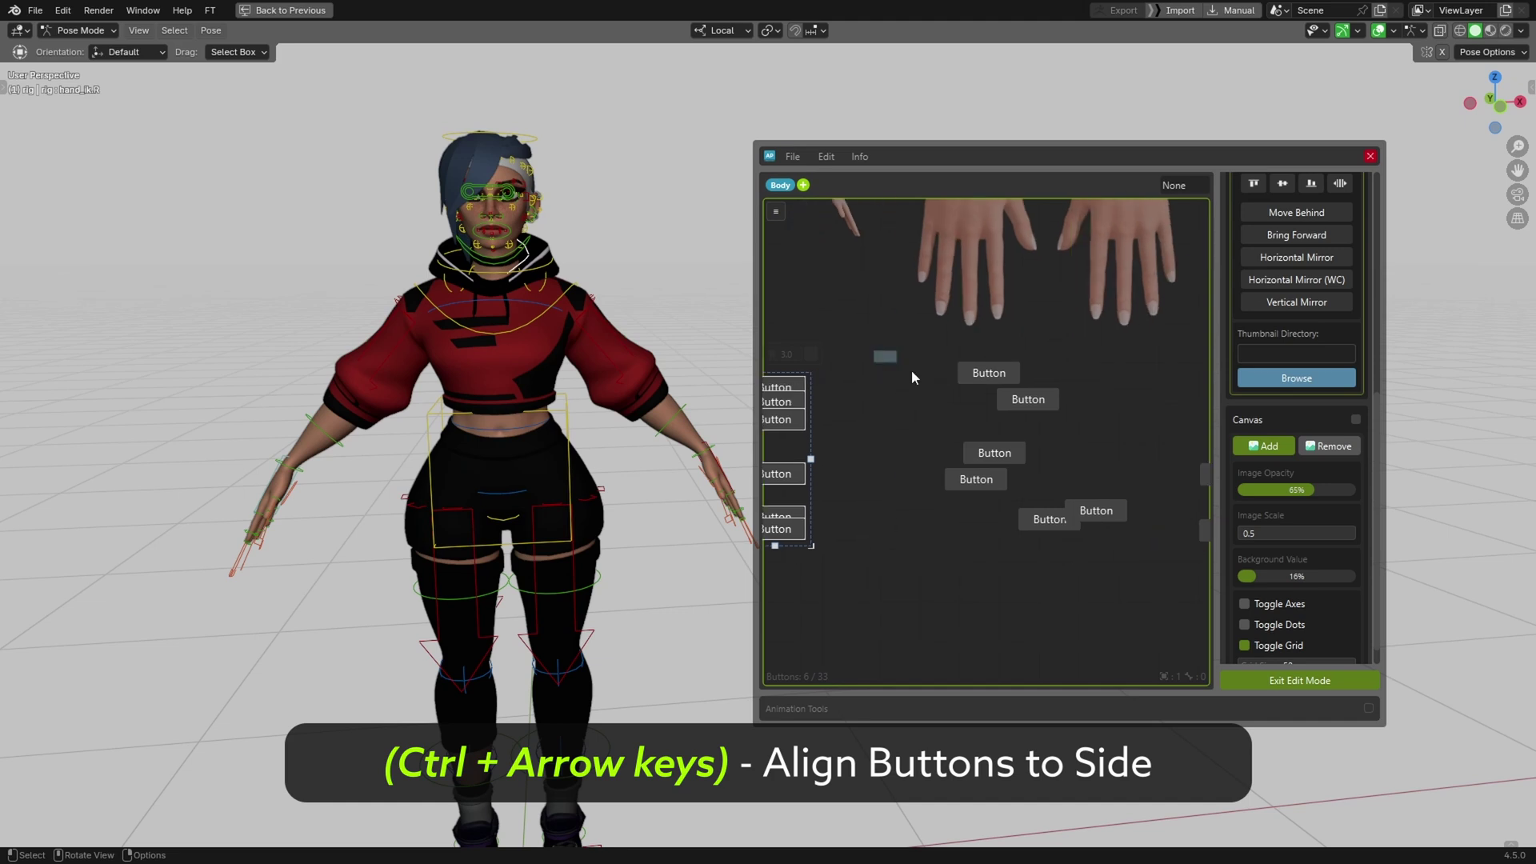
Align the middle group of test buttons to its right side and the last group to its top
drag(910, 369, 1112, 560)
key(ctrl+Right)
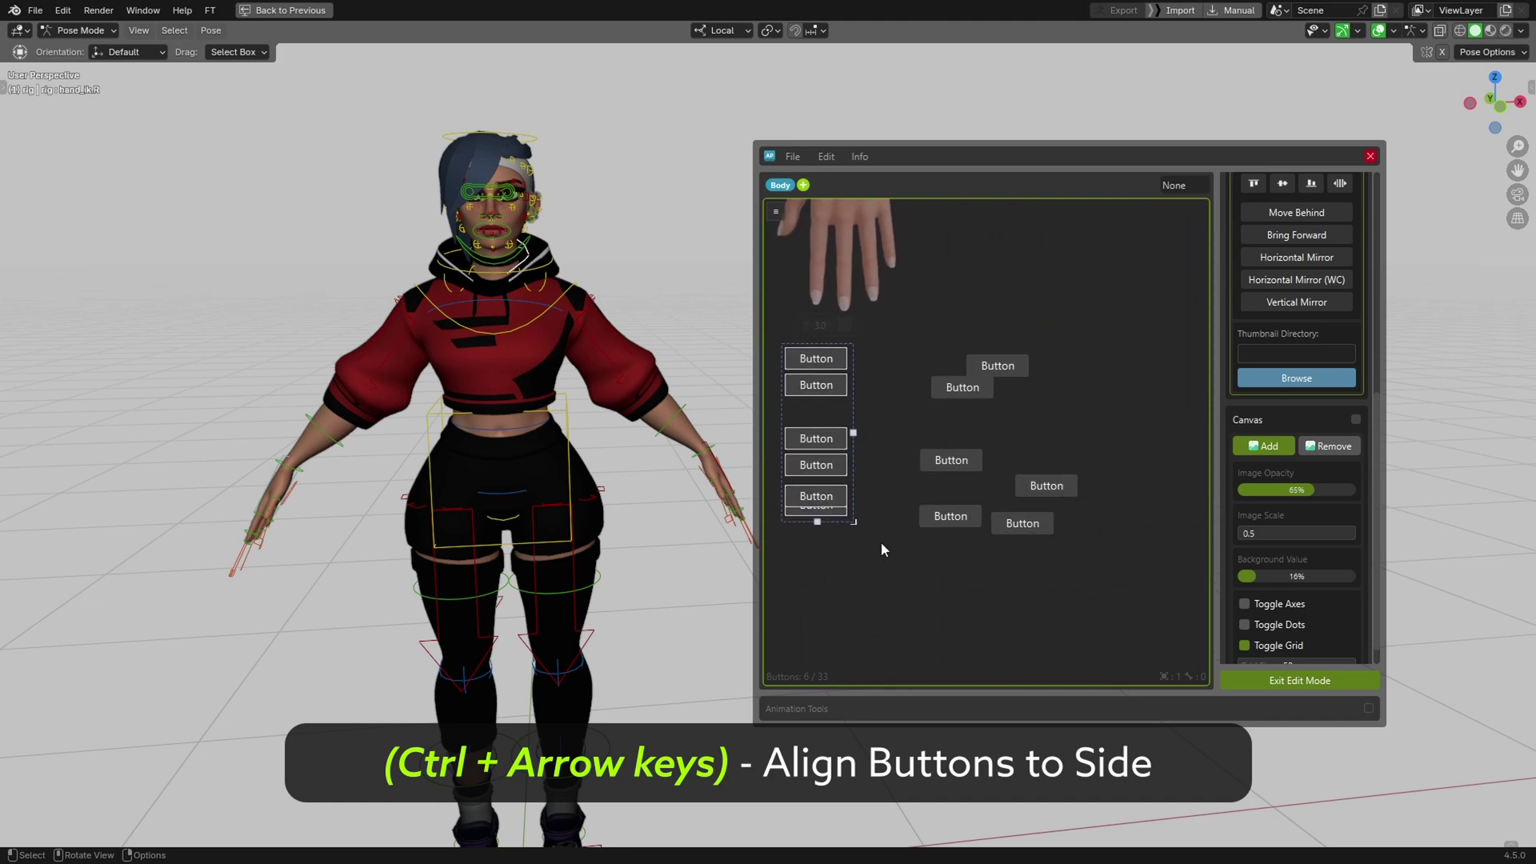
drag(908, 324, 1135, 578)
key(ctrl+Up)
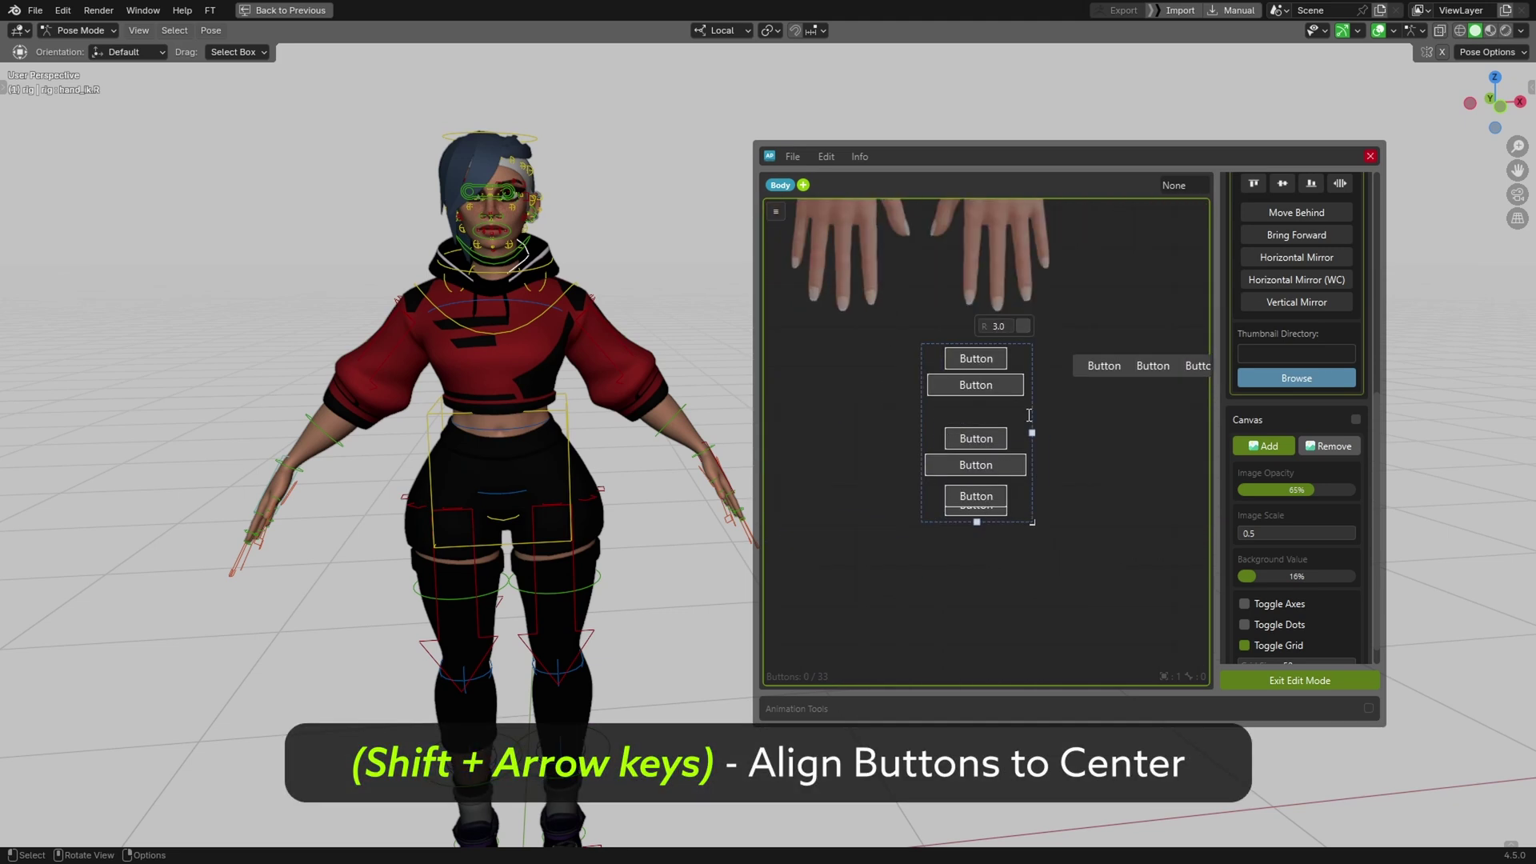
Align the column of test buttons to center and evenly space the buttons in the horizontal row
key(shift+Down)
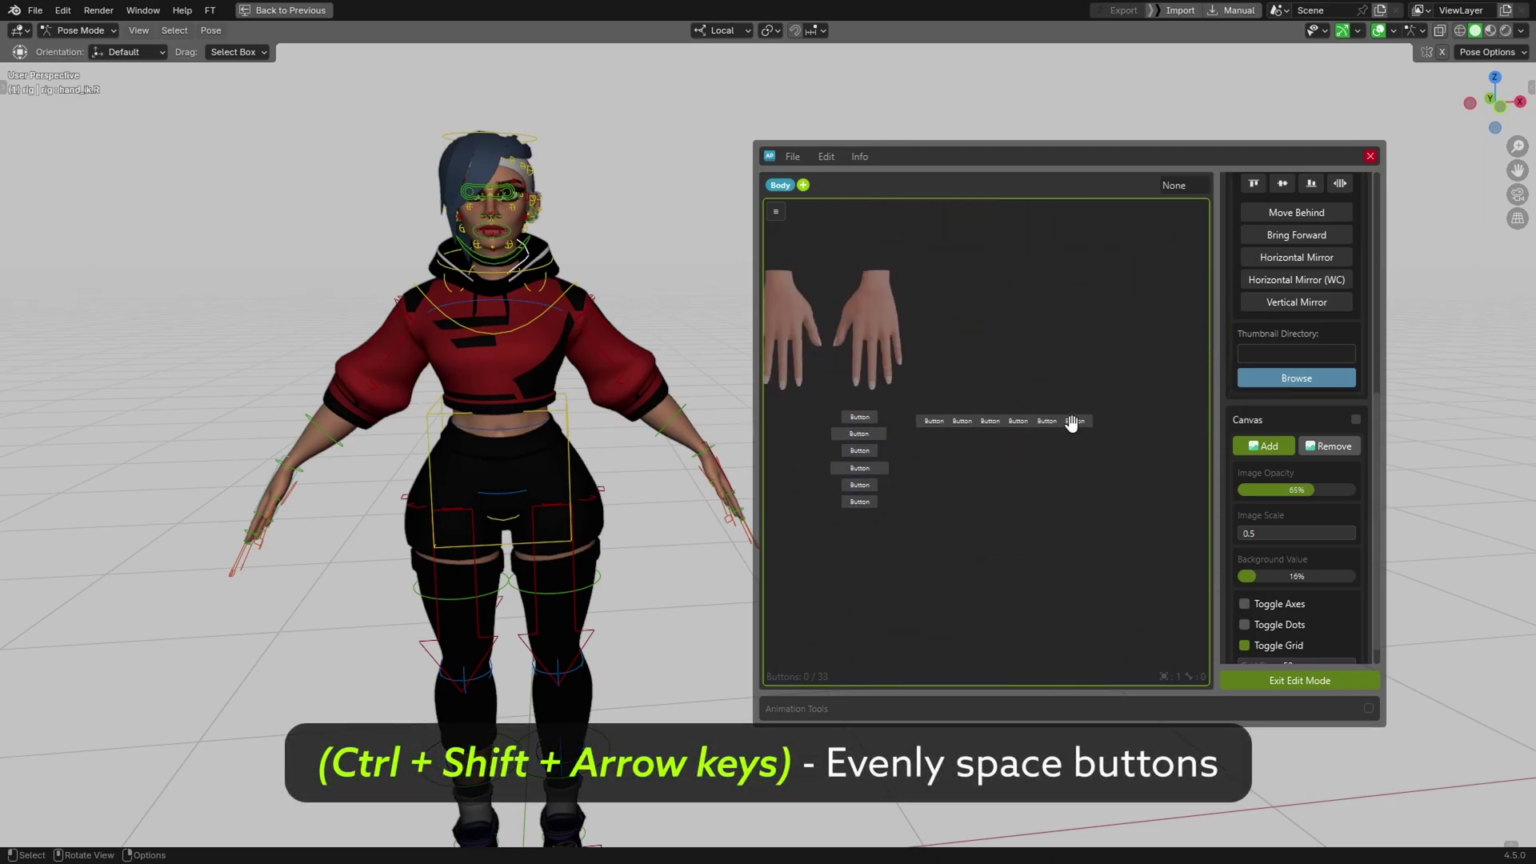
drag(1072, 424, 1139, 424)
drag(1146, 509, 919, 408)
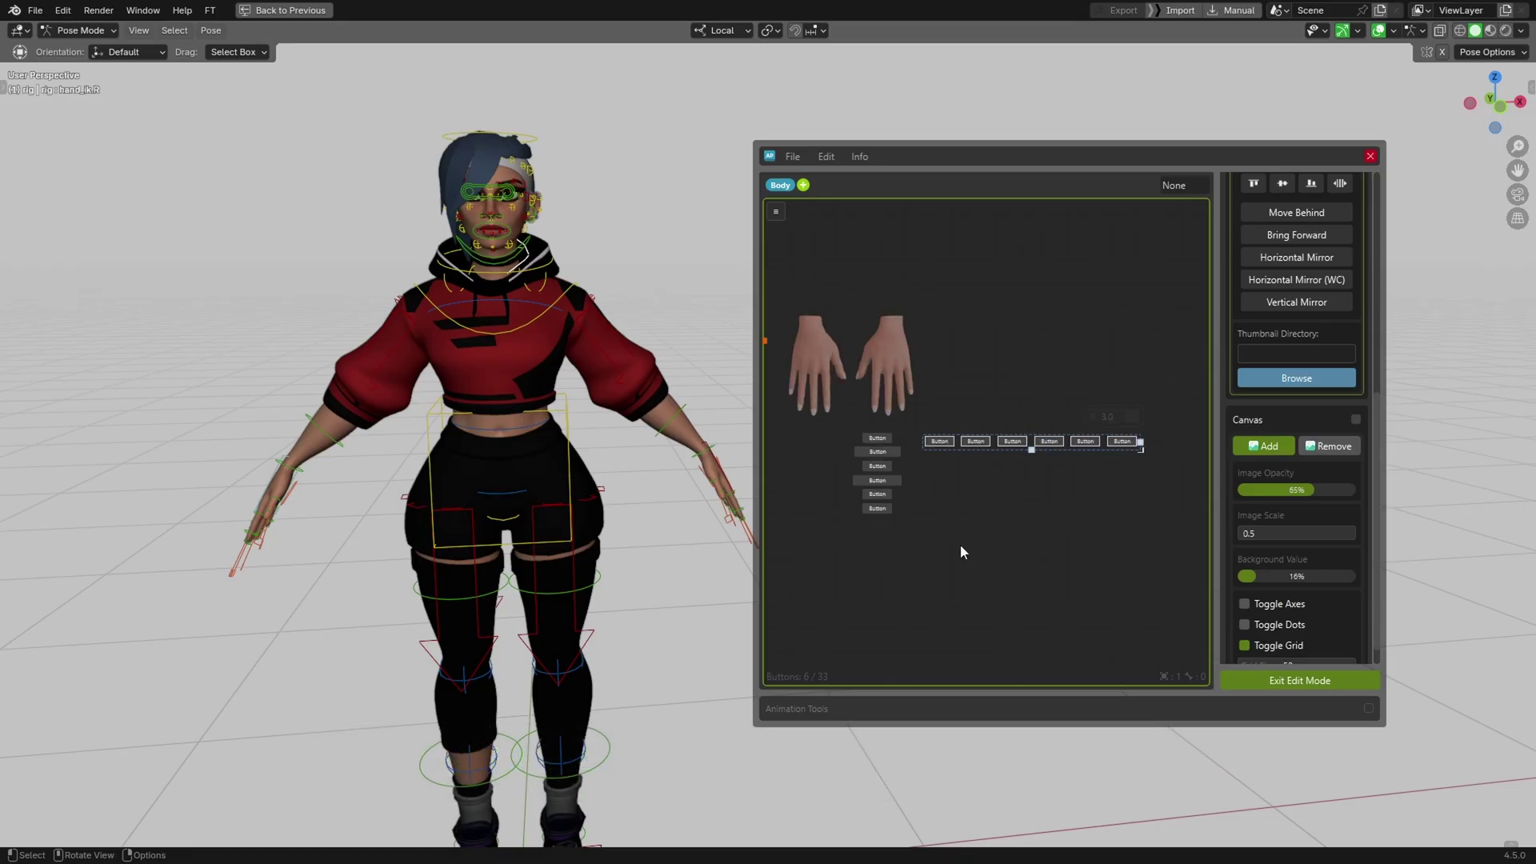
Delete all test buttons below the hand images and undo the latest button edits
drag(1201, 574, 824, 439)
key(Delete)
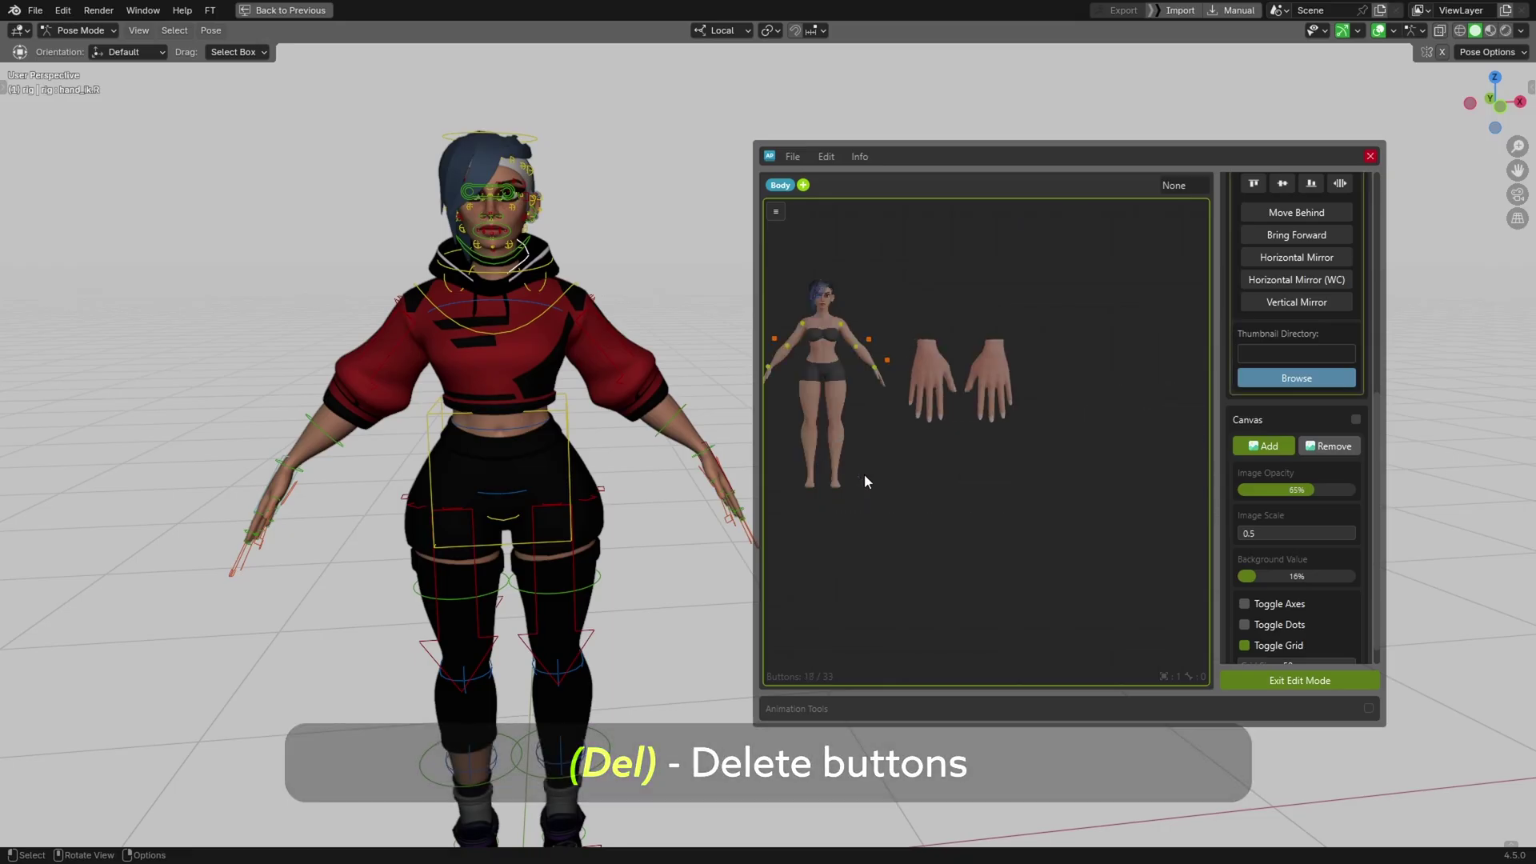
key(ctrl+z)
key(ctrl+z)
key(ctrl+z)
key(ctrl+z)
key(ctrl+z)
key(ctrl+z)
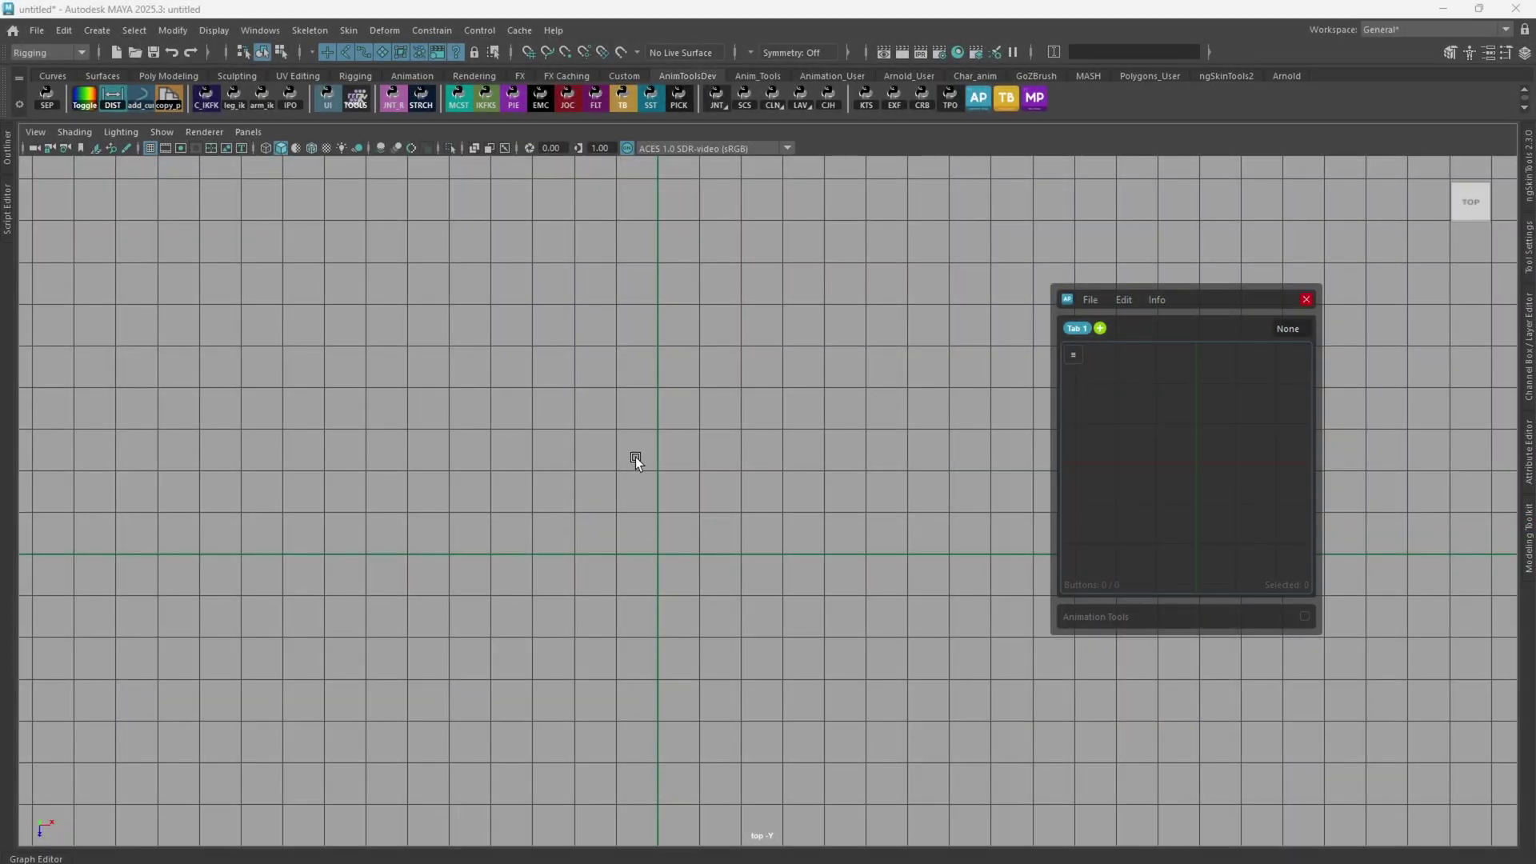
Switch to Maya, draw a NURBS circle in the top view, and move one side control vertex across to form a crescent
click(636, 458)
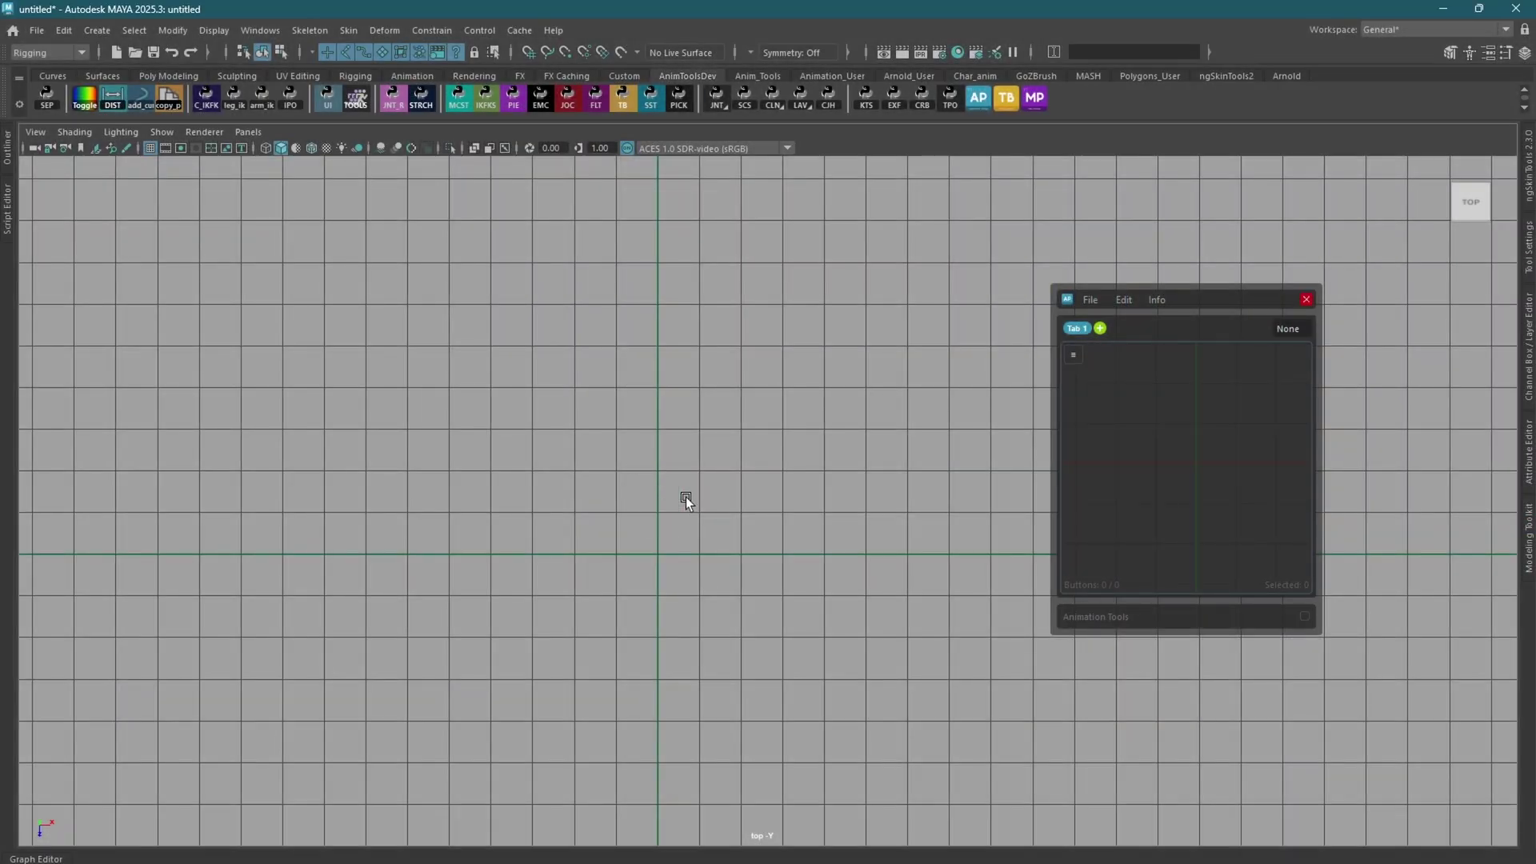
key(space)
click(564, 425)
mouse_move(712, 471)
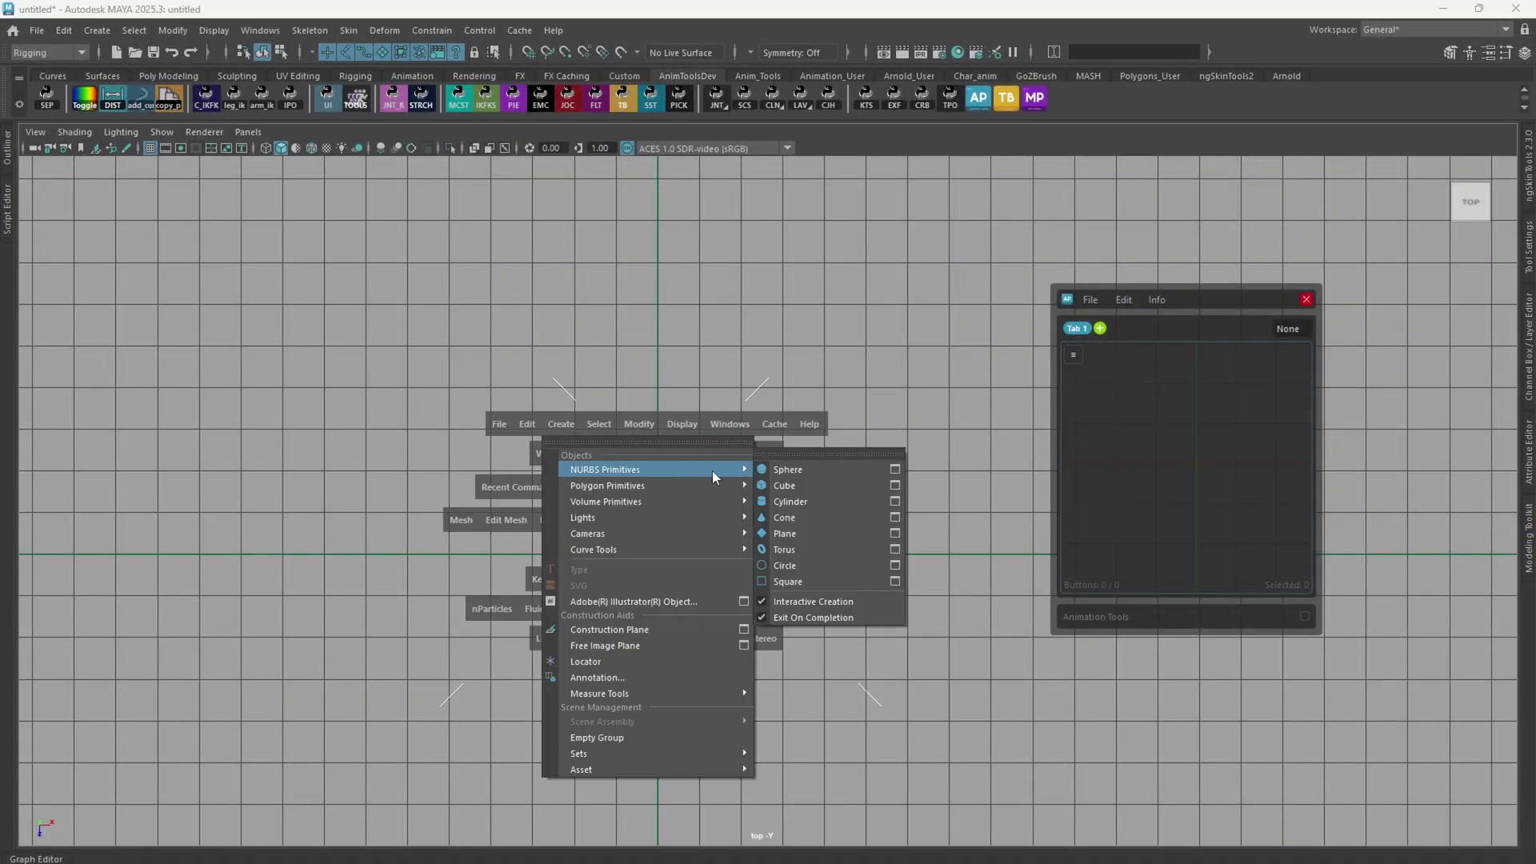
click(807, 565)
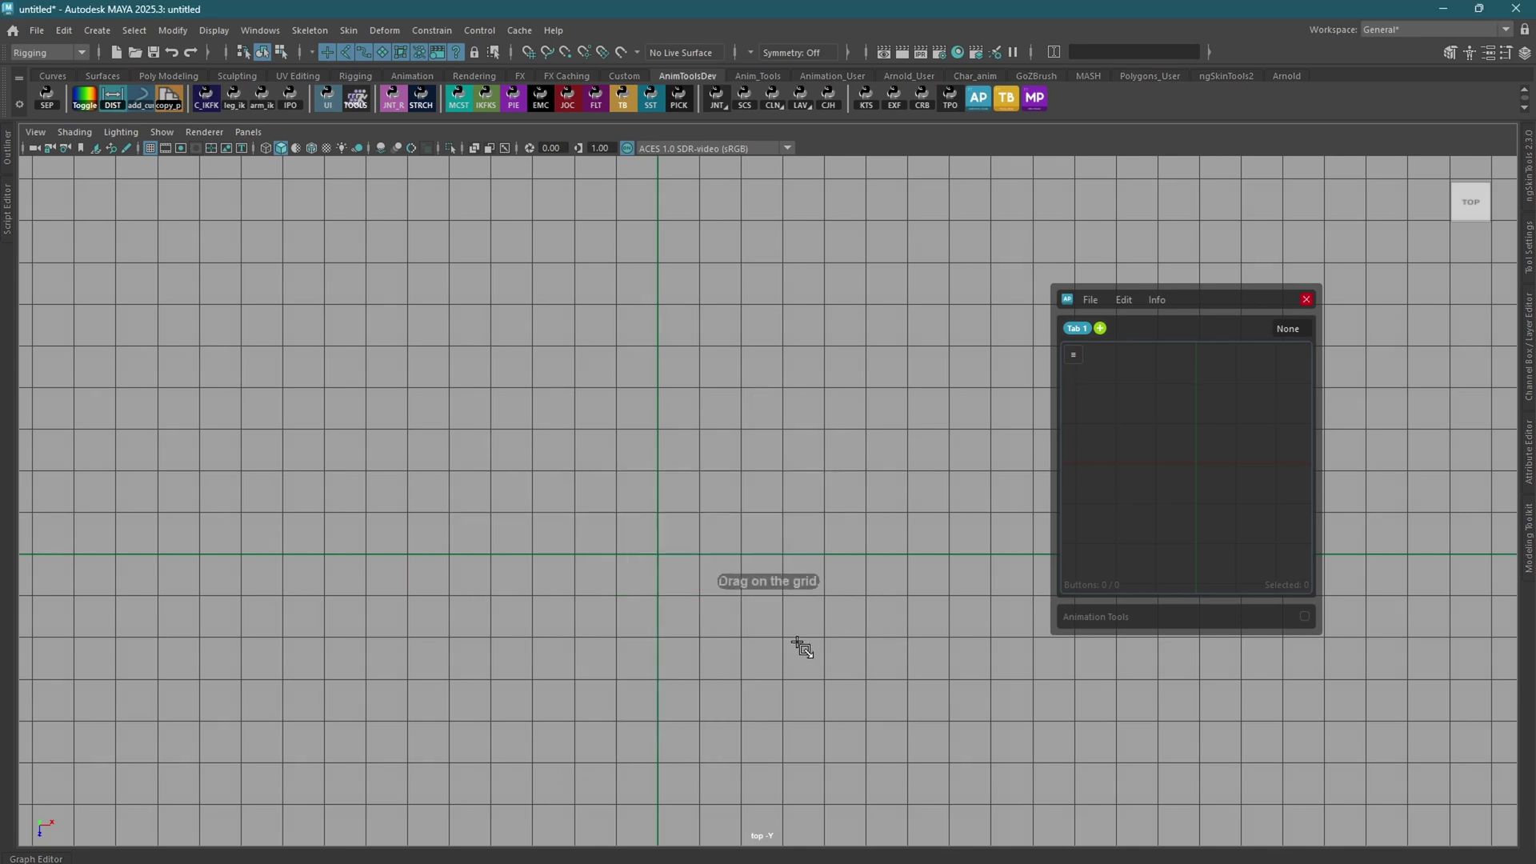
drag(742, 620, 789, 500)
right_drag(785, 453, 836, 497)
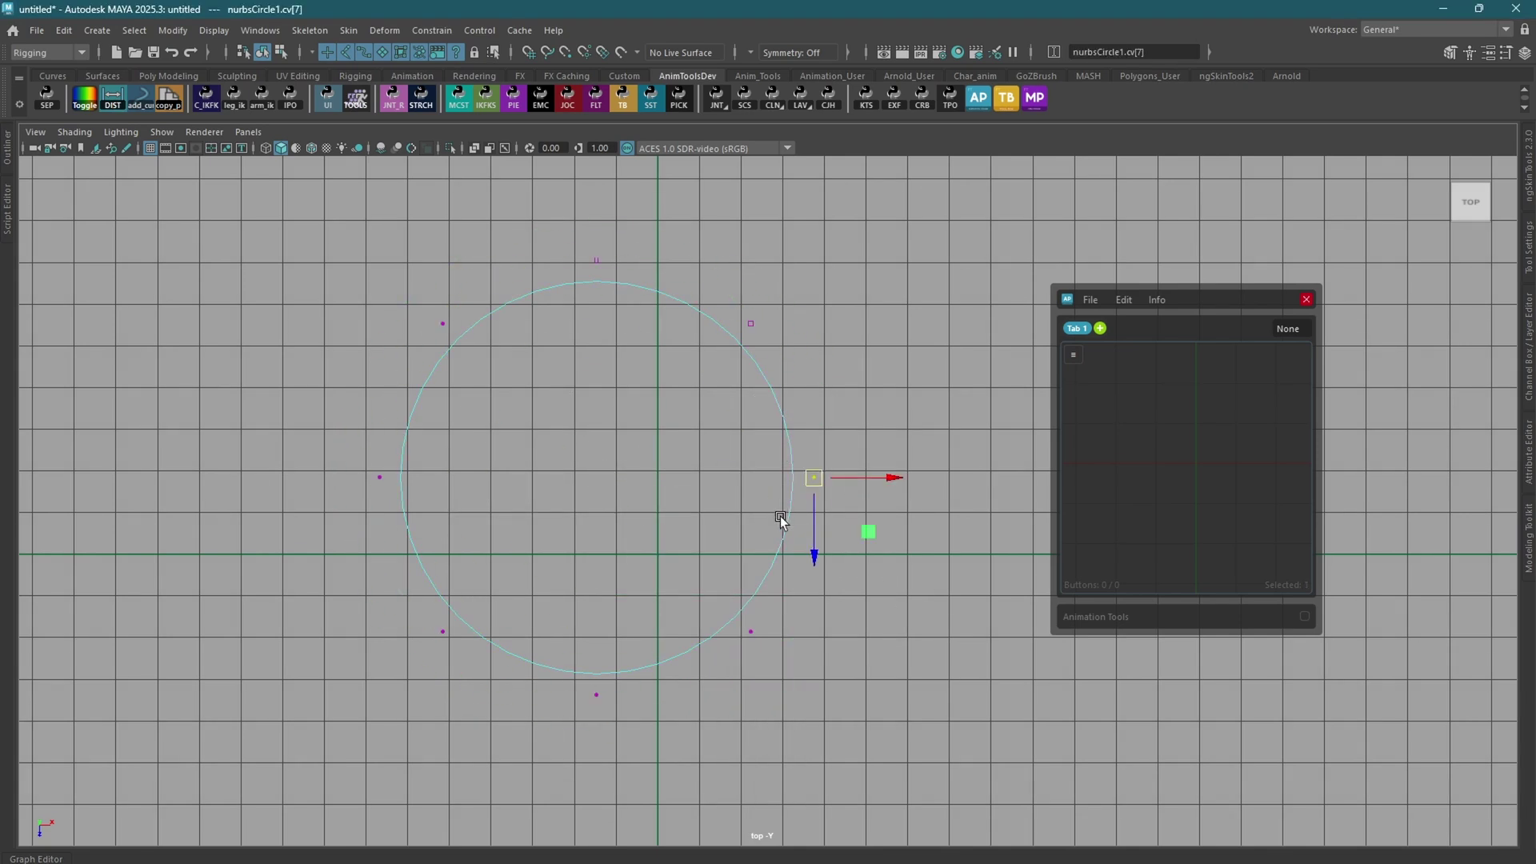
drag(901, 478, 596, 482)
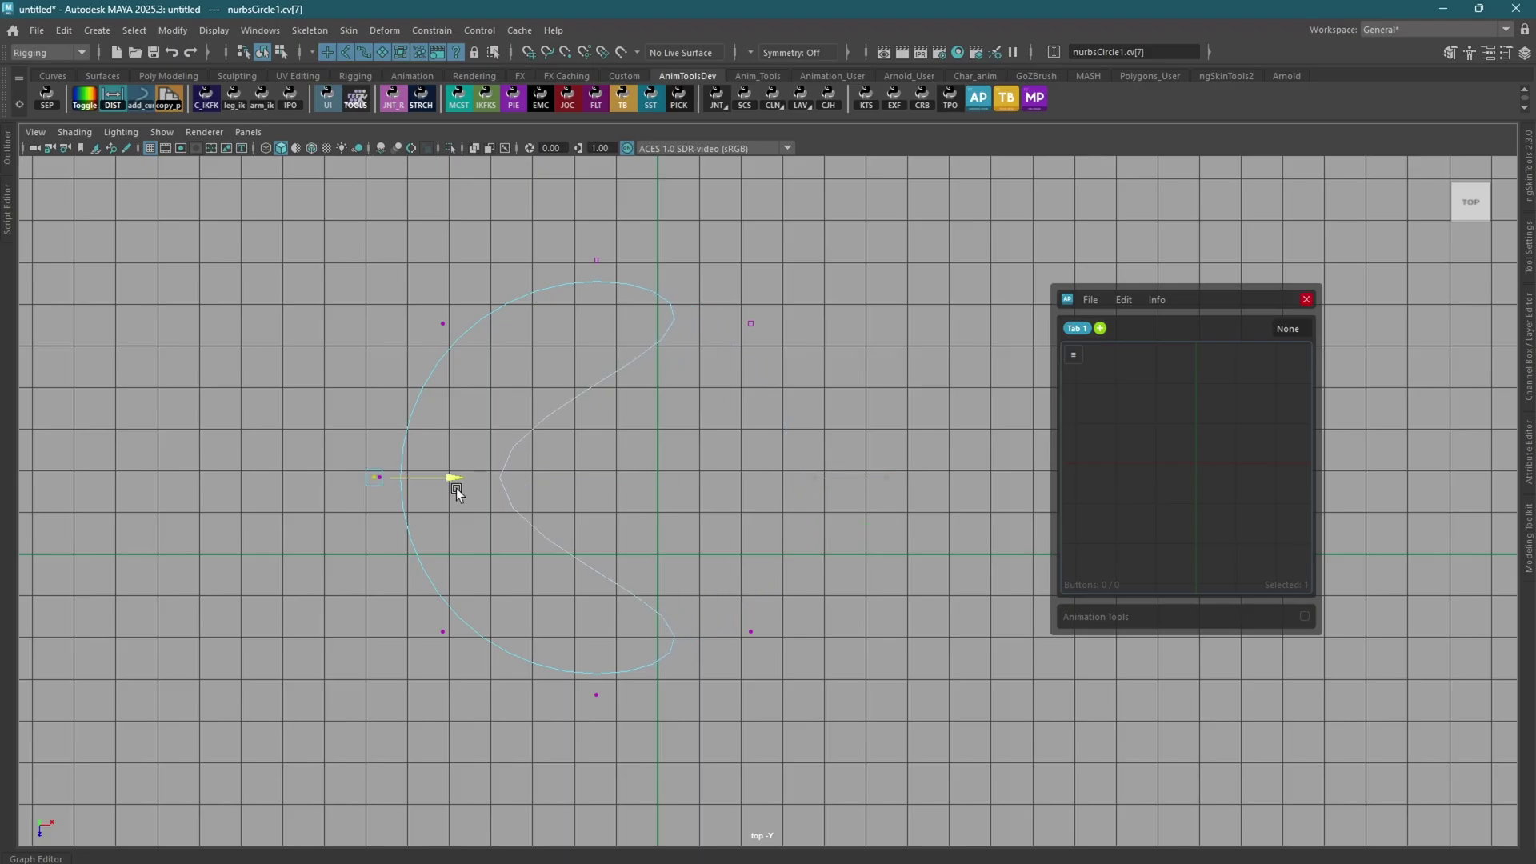
Turn on the picker's edit mode and create a button from the crescent curve on Tab 1
drag(1214, 321, 1108, 314)
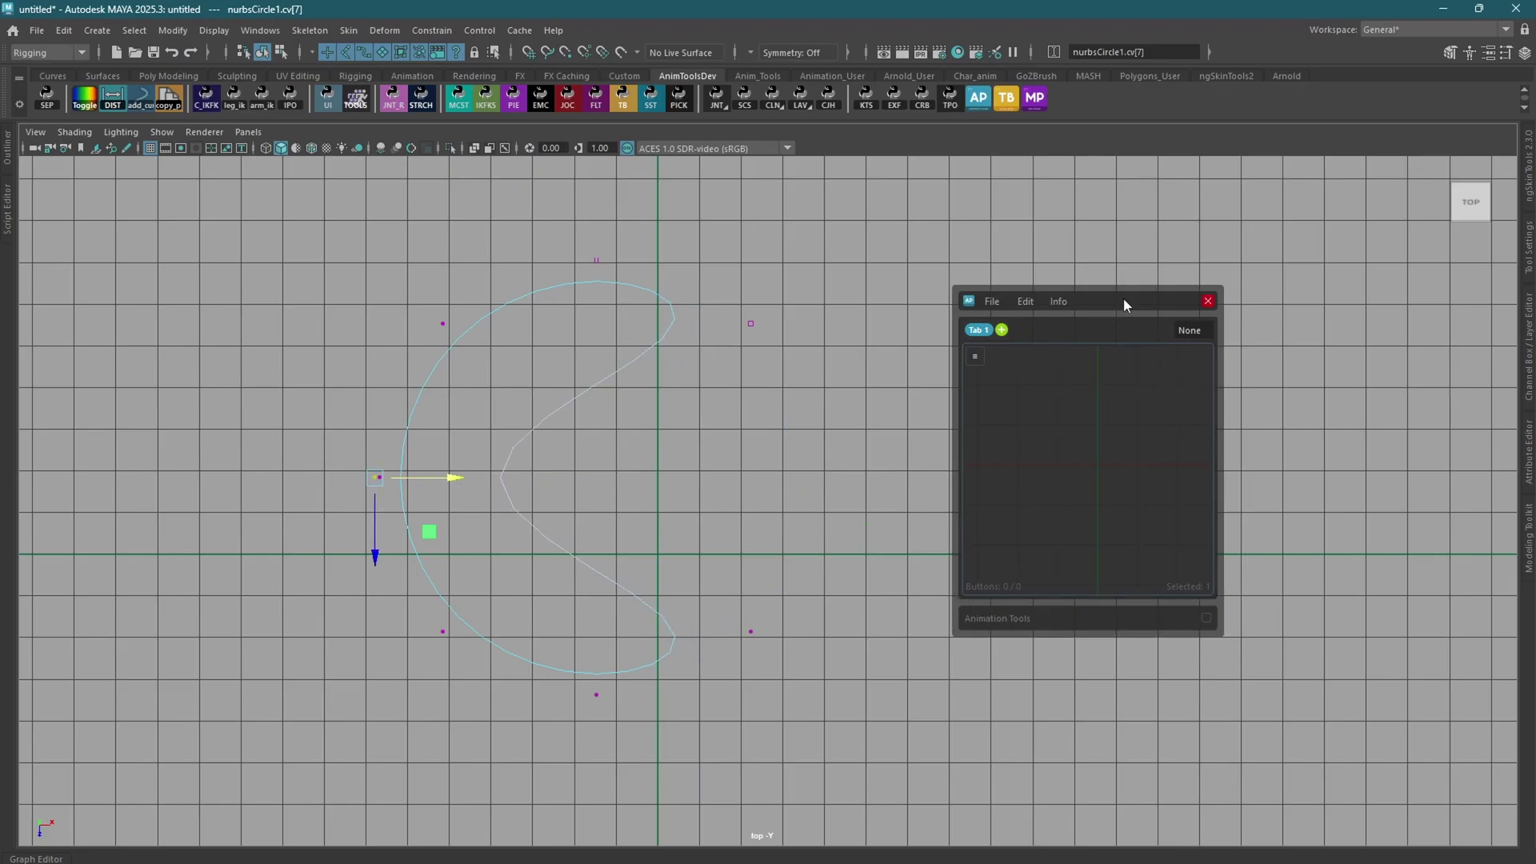
double_click(1123, 299)
right_click(1078, 445)
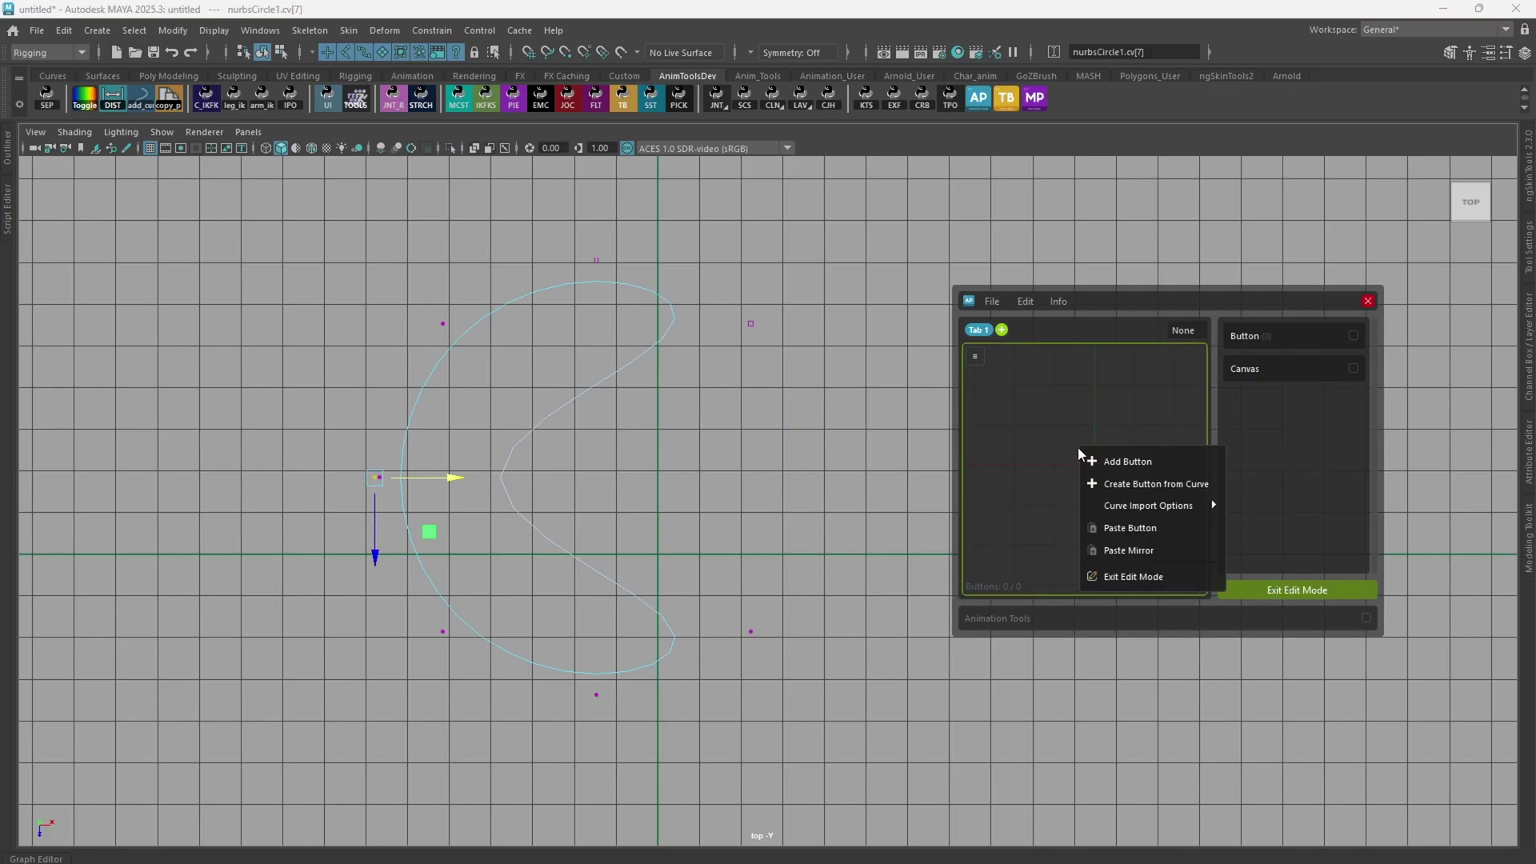
click(1115, 483)
drag(1048, 469, 1038, 458)
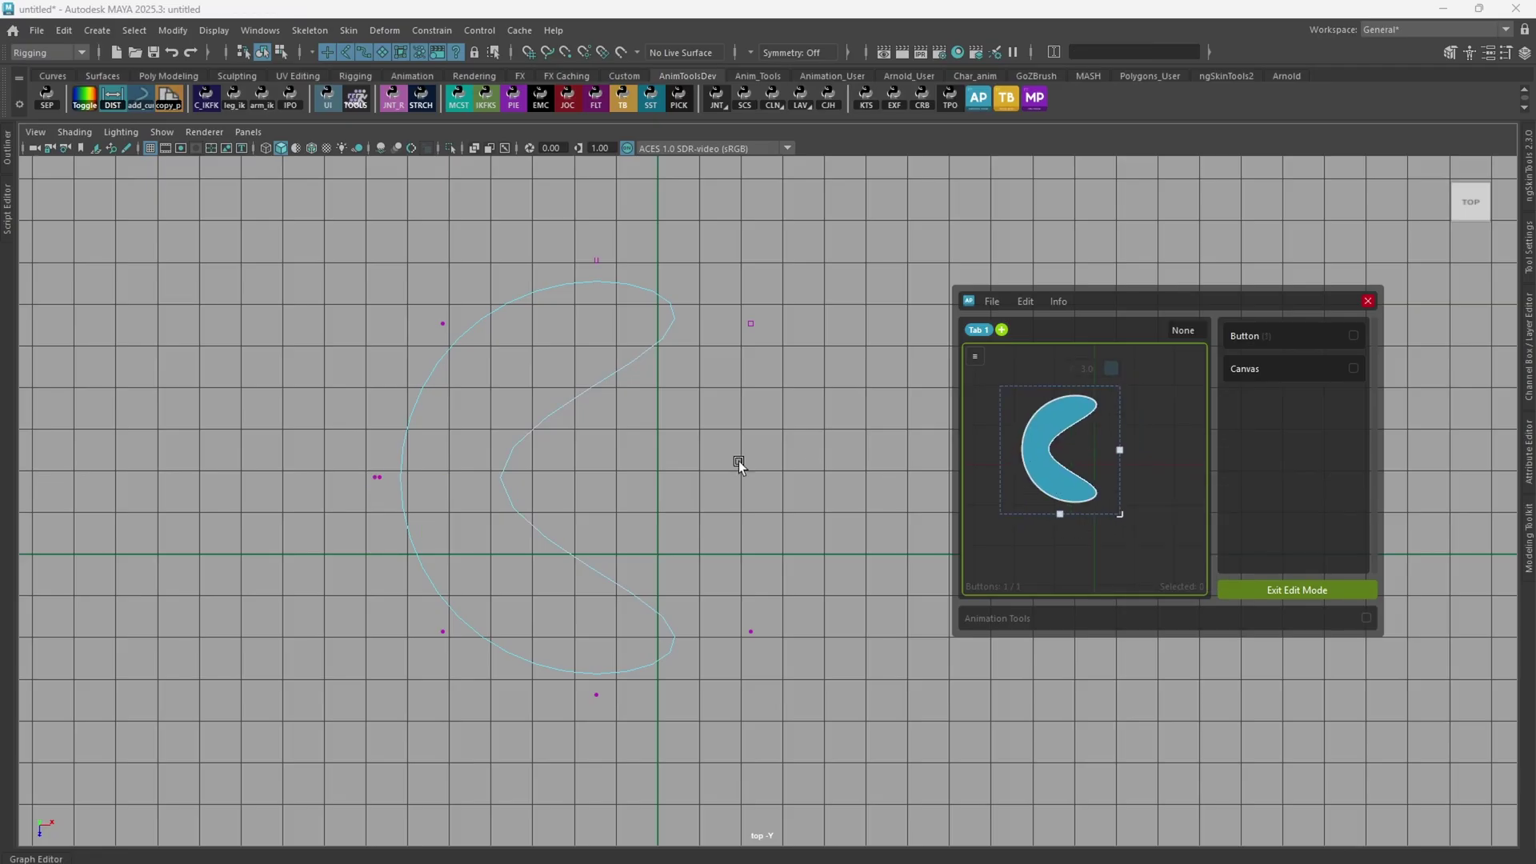
scroll(612, 429, down, 3)
scroll(658, 430, up, 2)
scroll(659, 430, down, 2)
Switch to Blender, divide a plane into a three-by-three grid, and reduce it to a cross-shaped wireframe
right_click(698, 438)
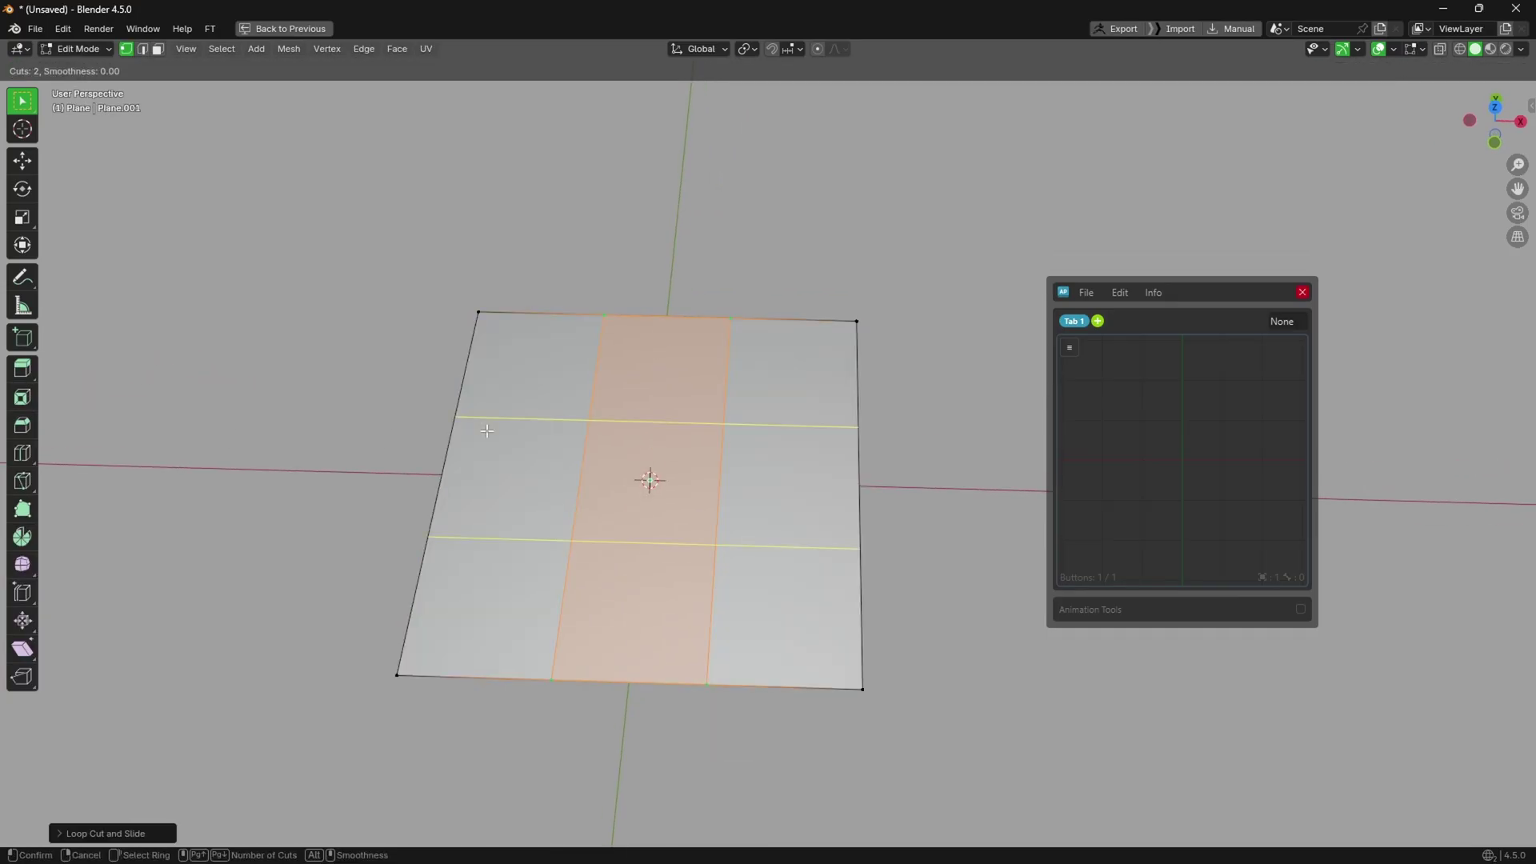
key(a)
key(x)
click(674, 544)
key(x)
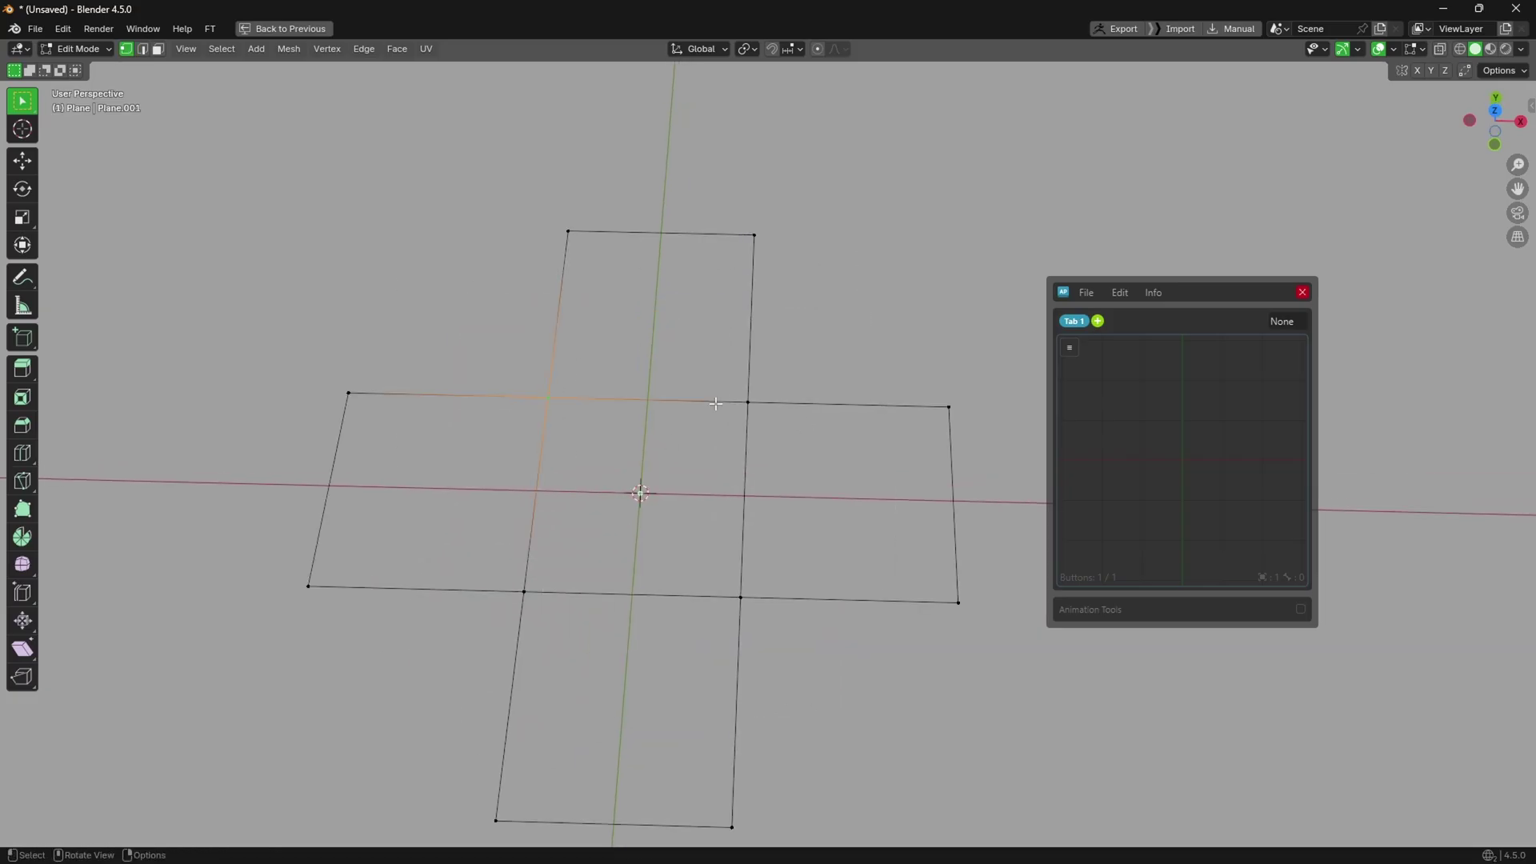
Delete the edges of the cross's inner square and return to Object Mode
shift+click(748, 402)
shift+click(741, 597)
shift+click(524, 592)
key(x)
click(680, 520)
scroll(717, 514, down, 1)
key(Tab)
Turn on the picker's edit mode and create a button from the cross outline
click(1120, 292)
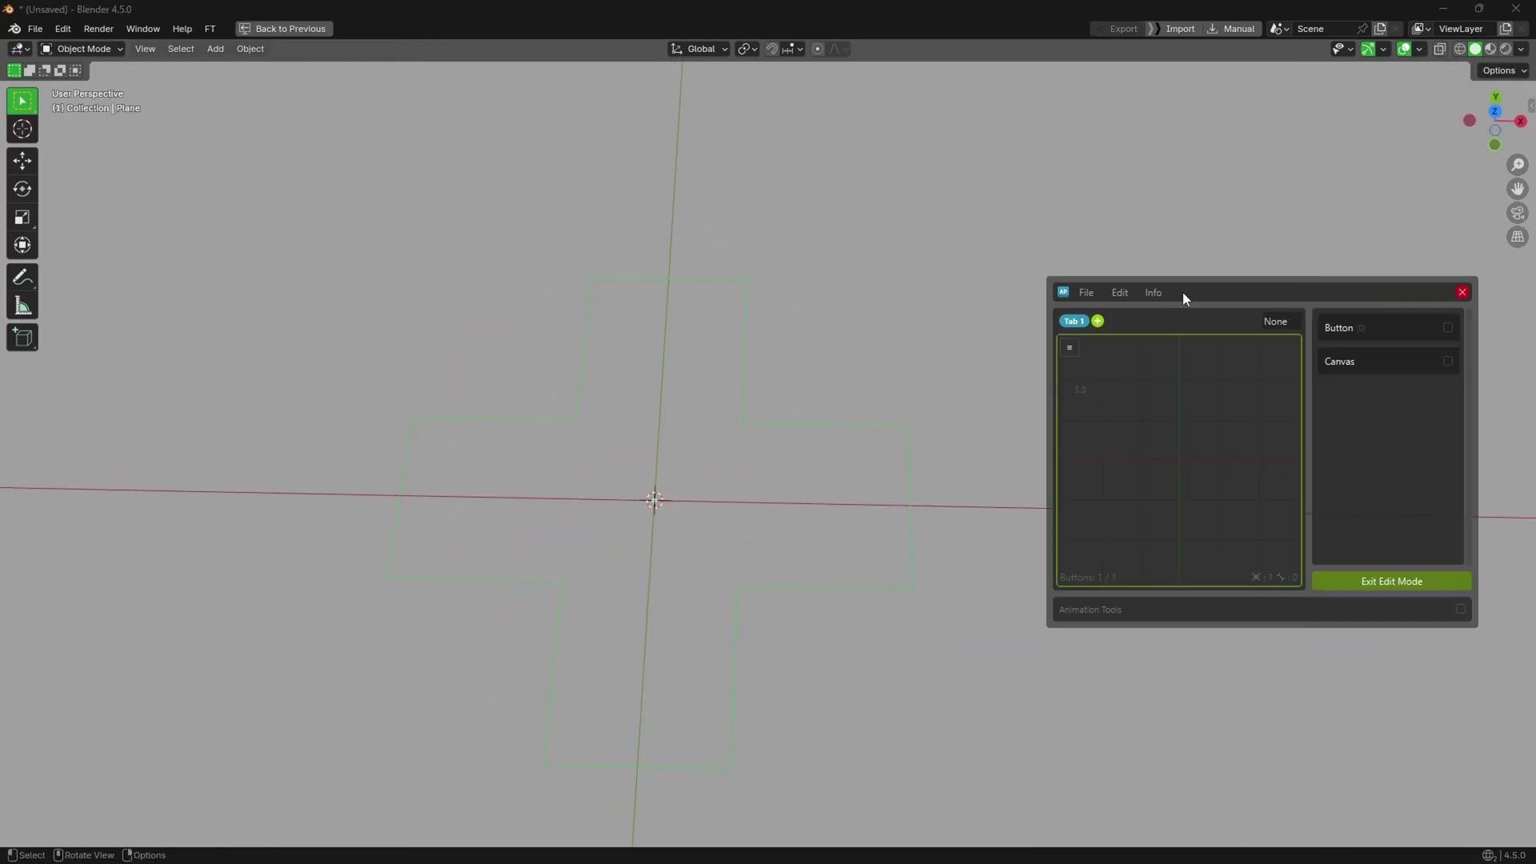
middle_drag(880, 464, 829, 488)
scroll(1199, 478, down, 3)
Activate the Transform tool for the cross outline and set the transform orientation to Local
key(shift+space)
key(t)
scroll(800, 471, up, 1)
key(period)
key(period)
key(comma)
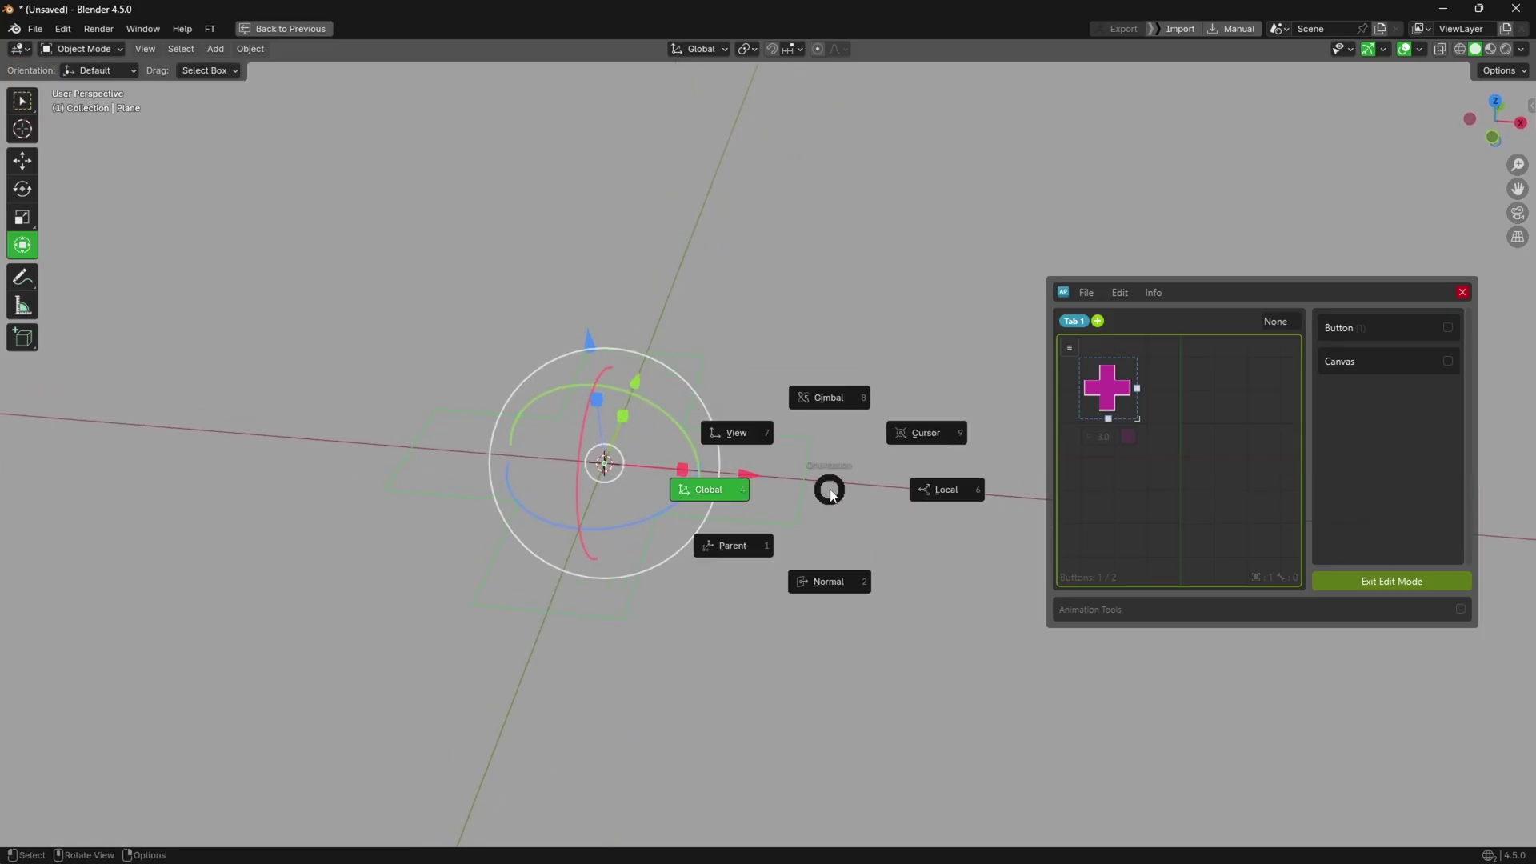
click(924, 496)
middle_drag(924, 496, 577, 435)
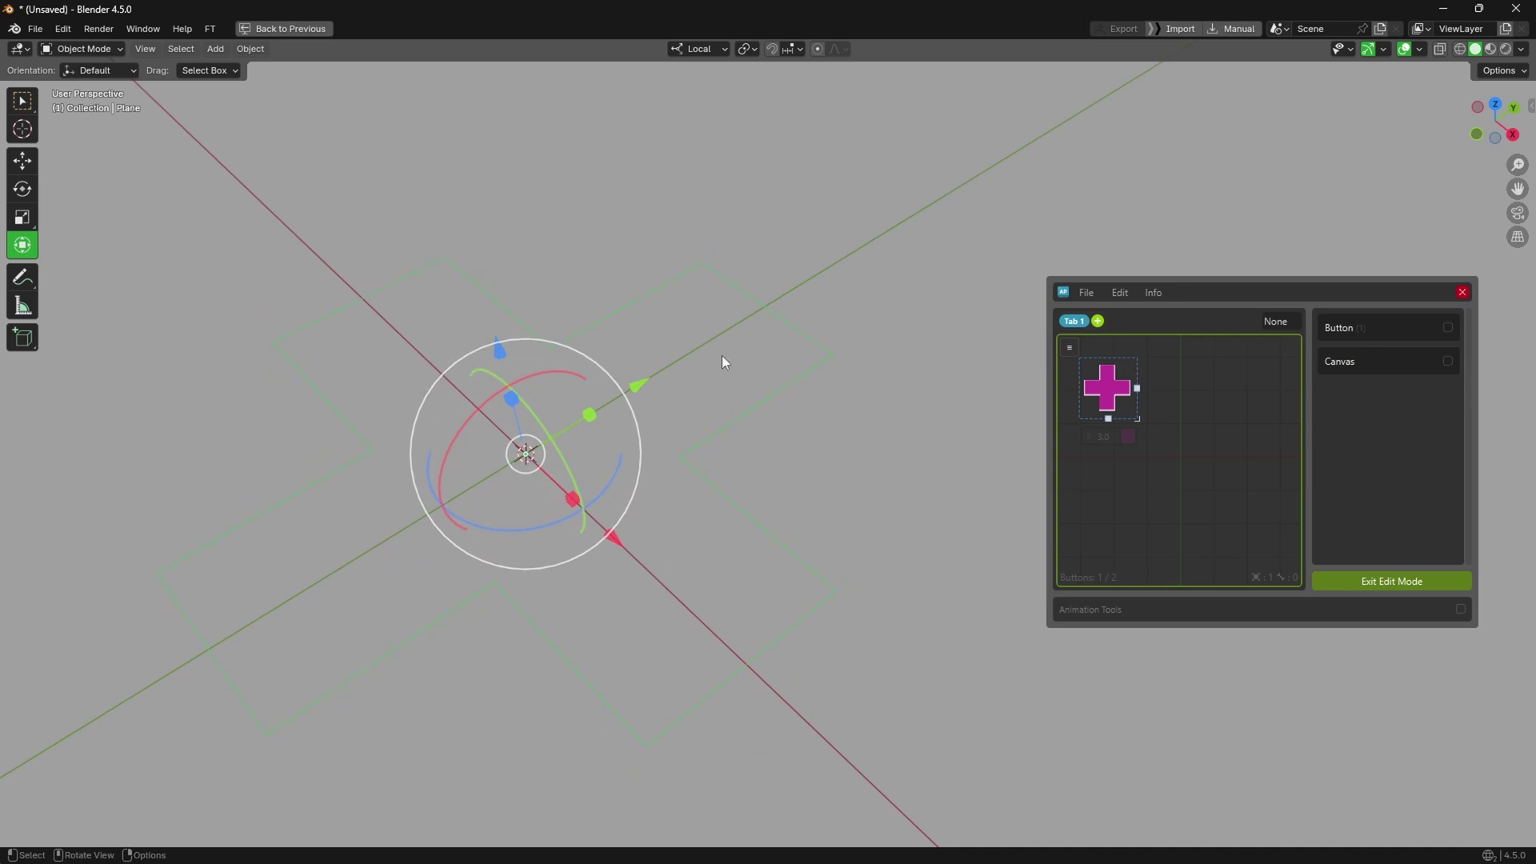
middle_drag(698, 400, 851, 446)
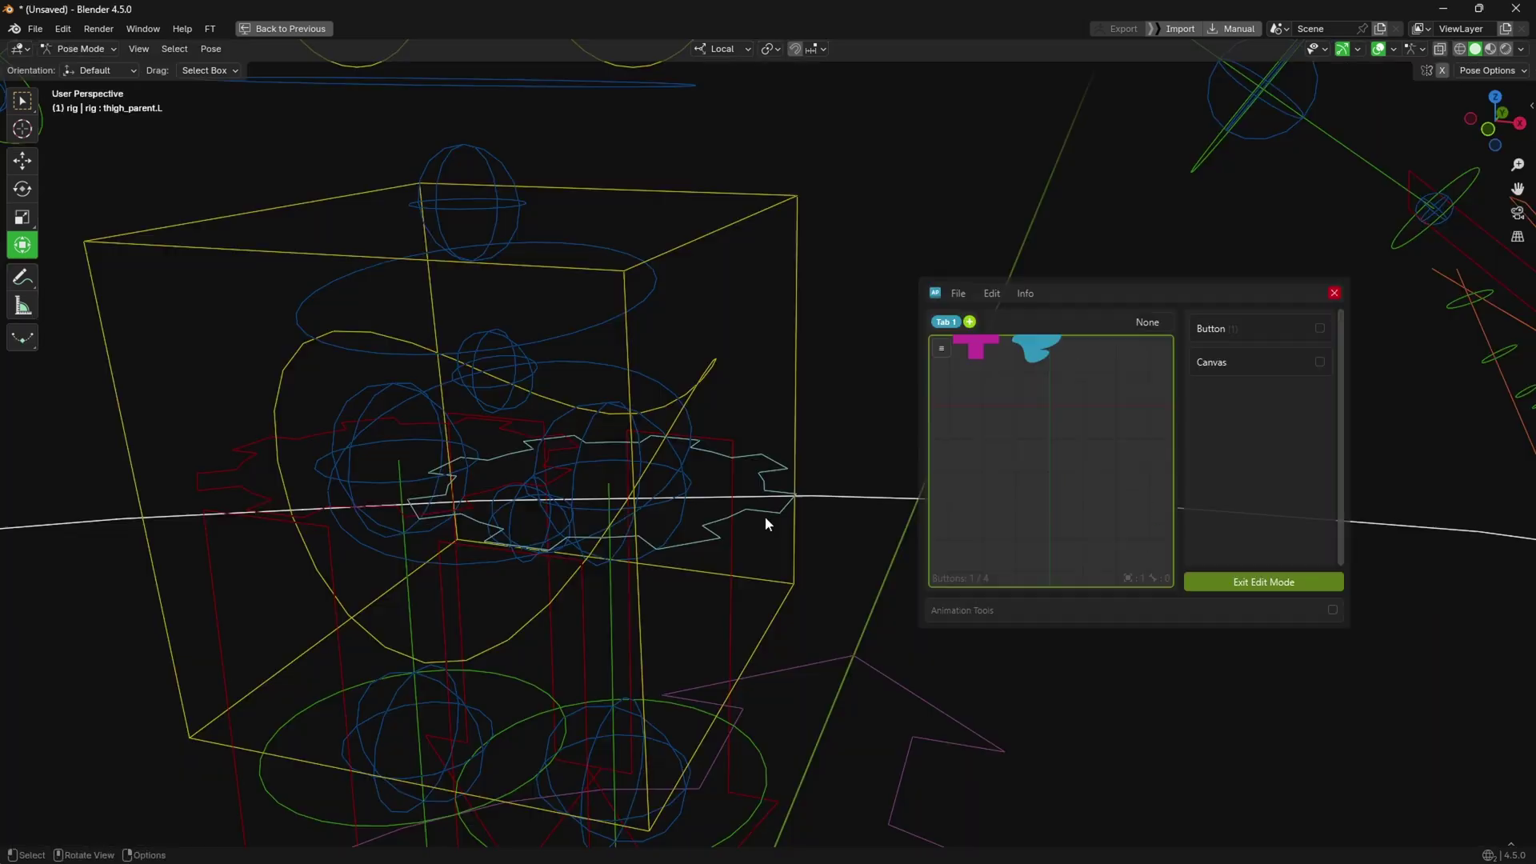
Create a picker button from the rig's thigh_parent.L control with Create Button from Curve and move it aside
click(761, 512)
right_click(1038, 451)
click(1070, 490)
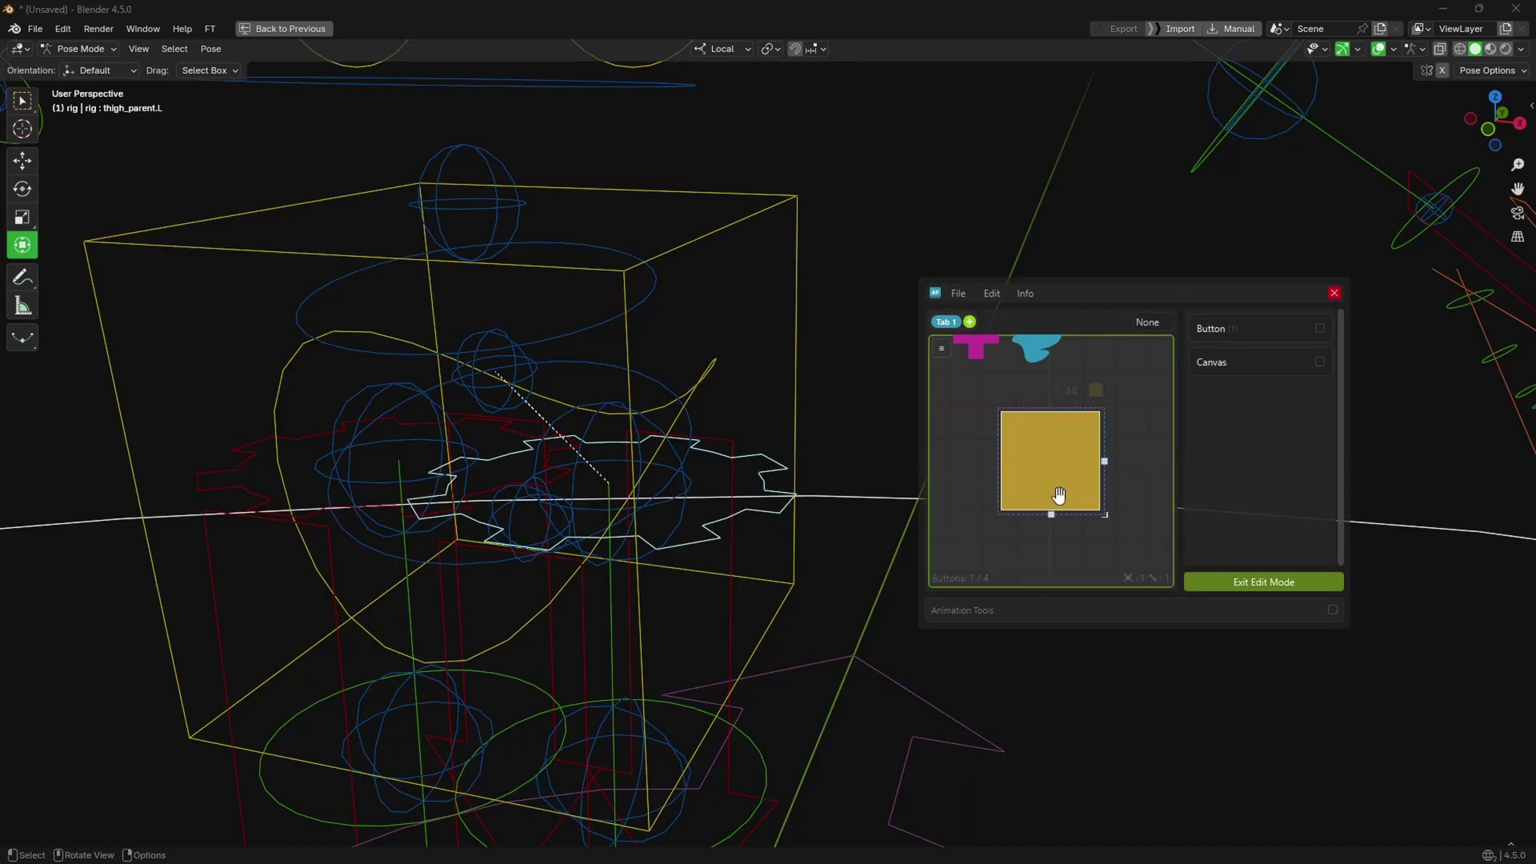
drag(1053, 483, 995, 483)
scroll(1032, 485, down, 3)
middle_drag(1054, 488, 1064, 493)
Change the picker canvas's curve import options
right_click(1079, 449)
mouse_move(1155, 516)
click(1242, 575)
click(1309, 597)
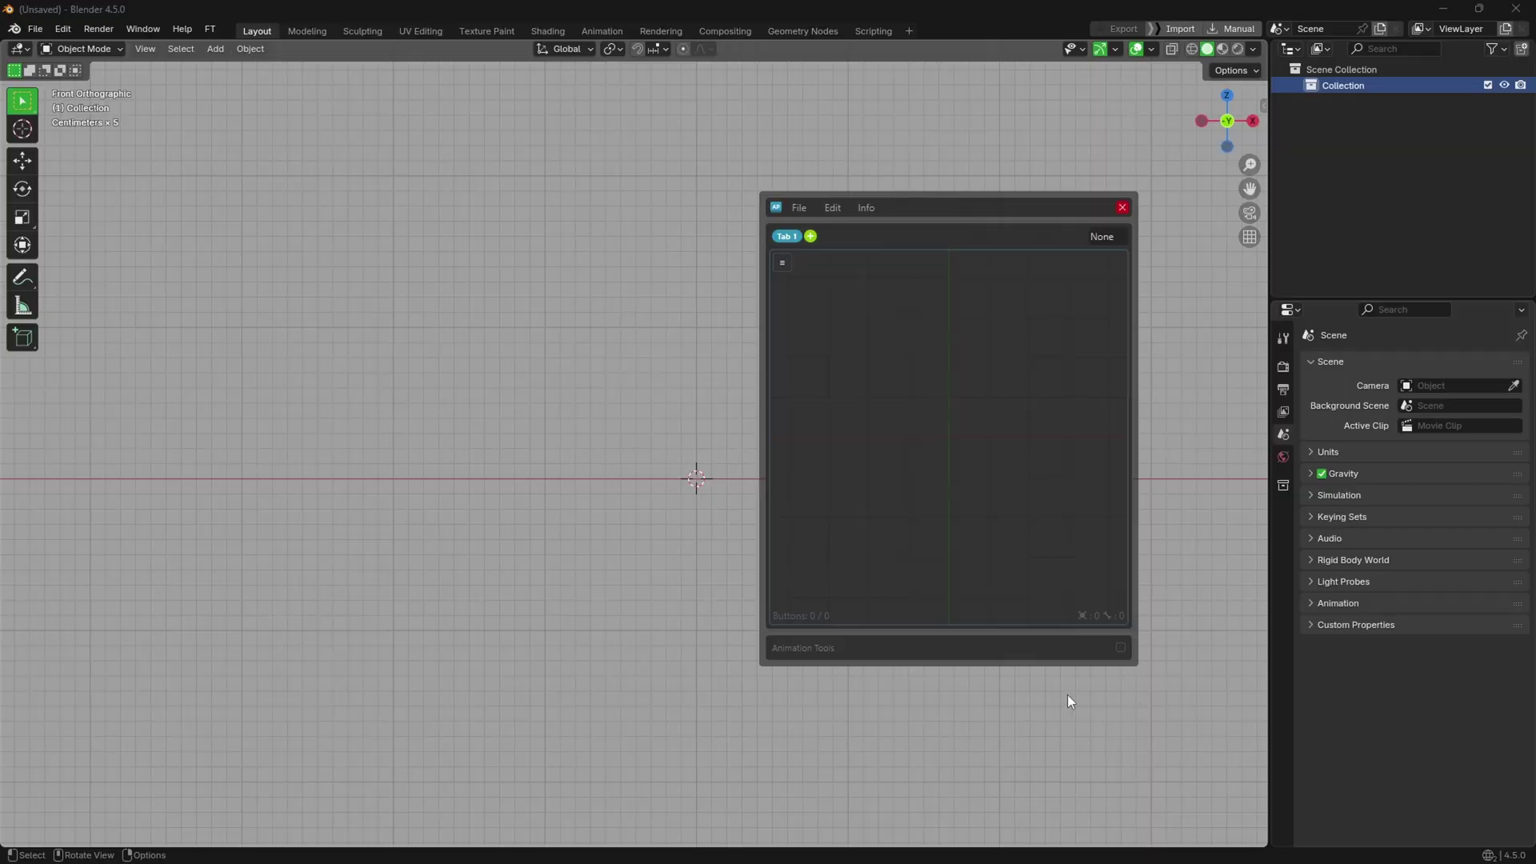
Switch to the shapes folder, drop cog.svg onto the picker's Tab 1 canvas, and import it as a combined button
key(alt+Tab)
key(alt+Tab)
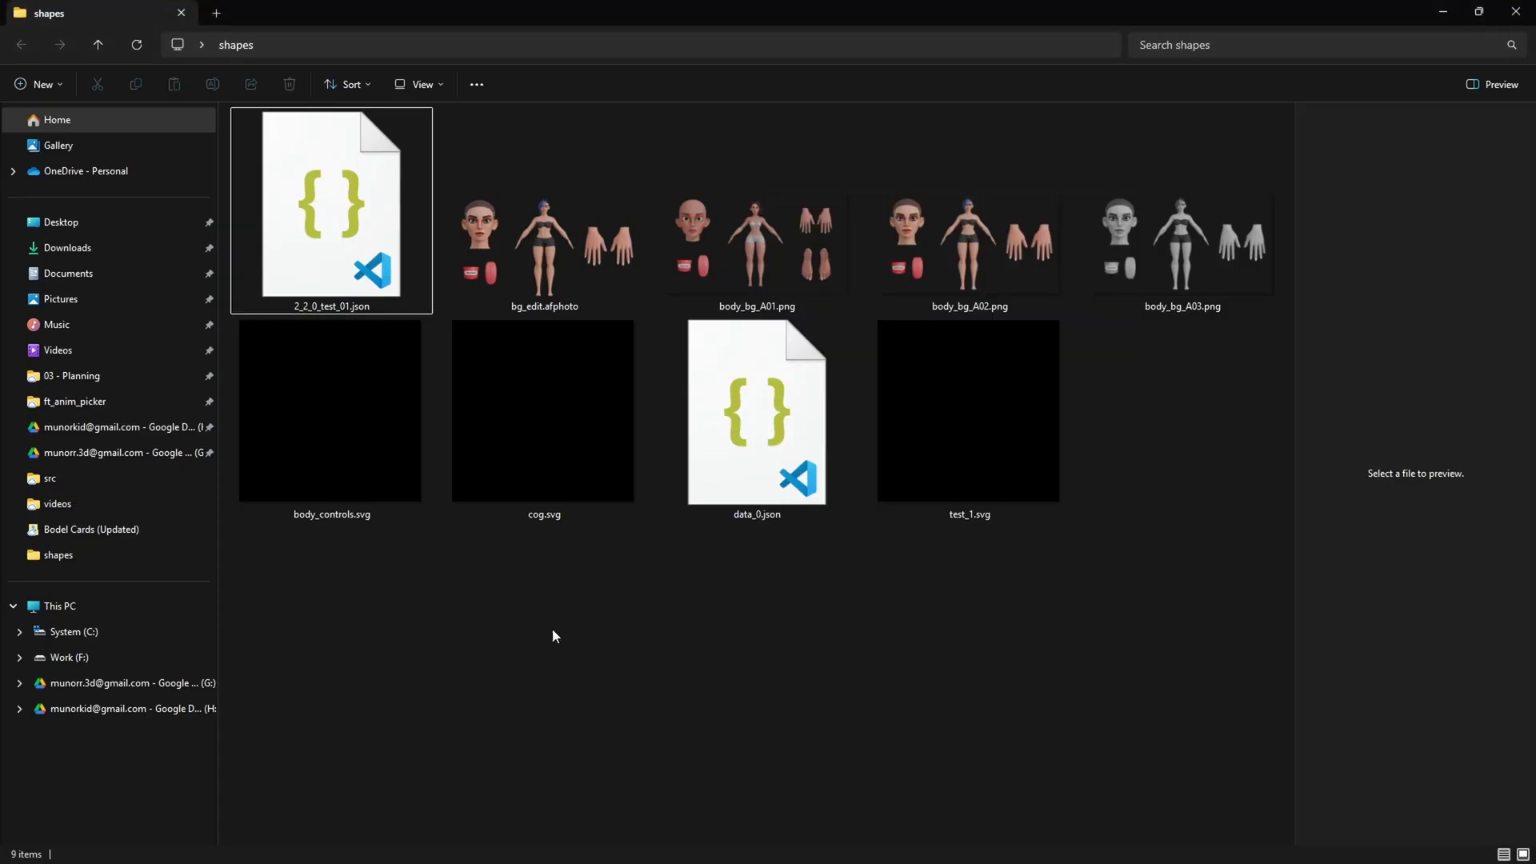
click(584, 504)
drag(584, 504, 572, 628)
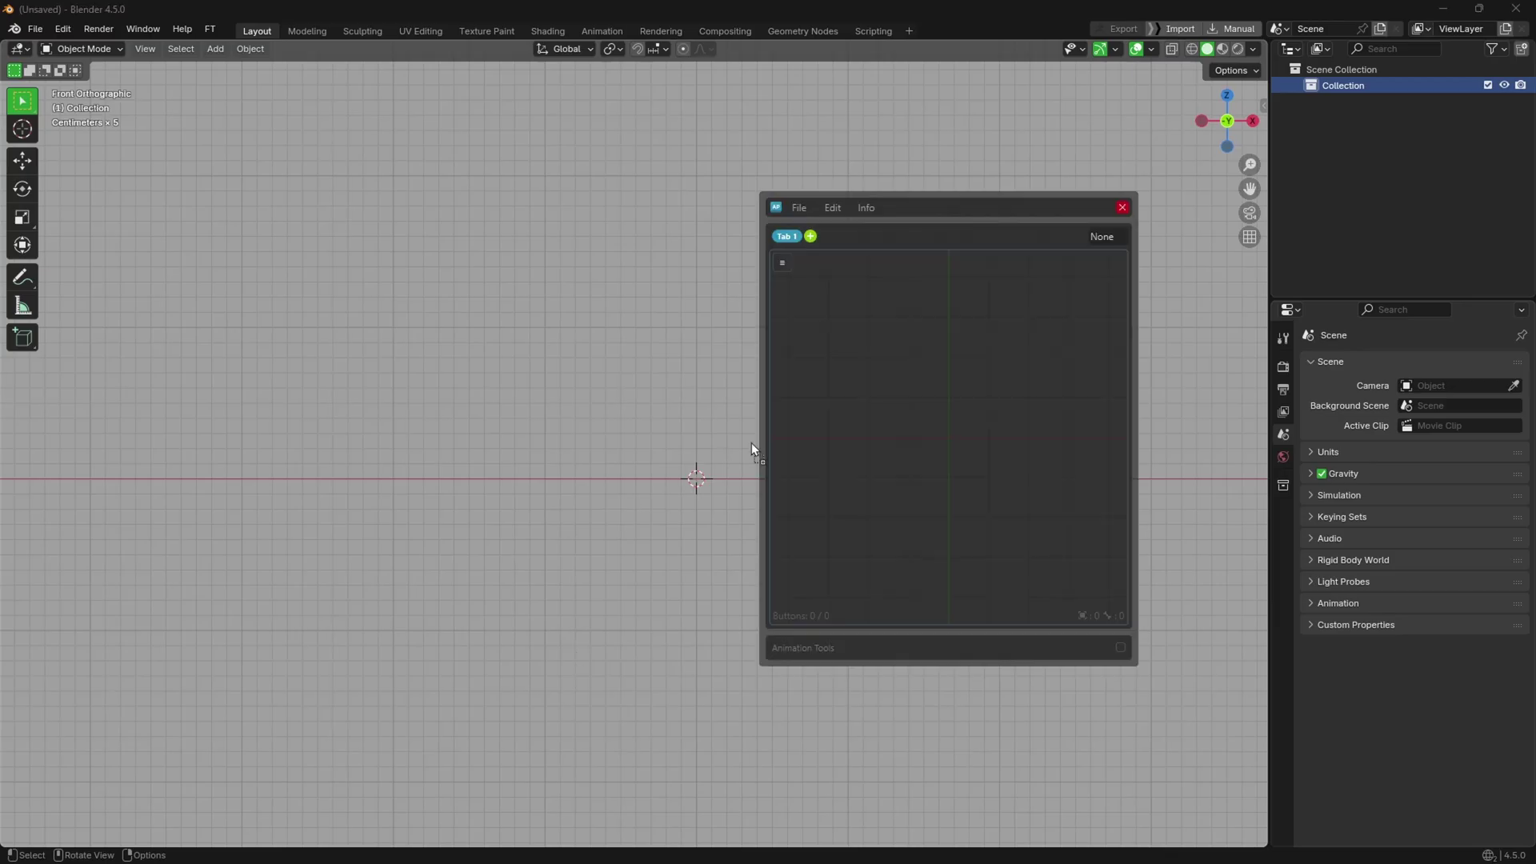
drag(777, 432, 974, 456)
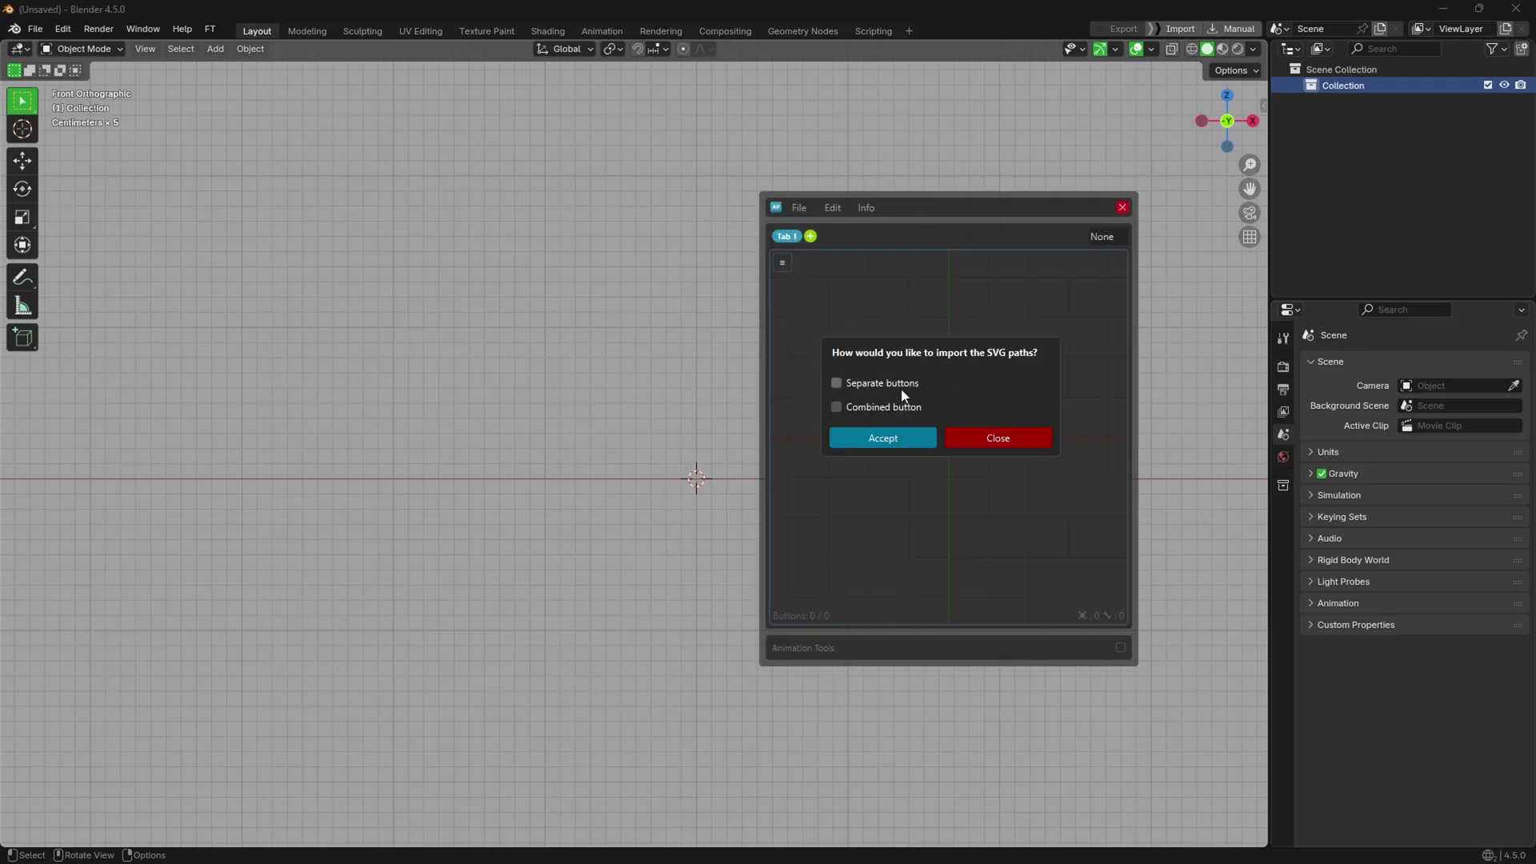
click(884, 437)
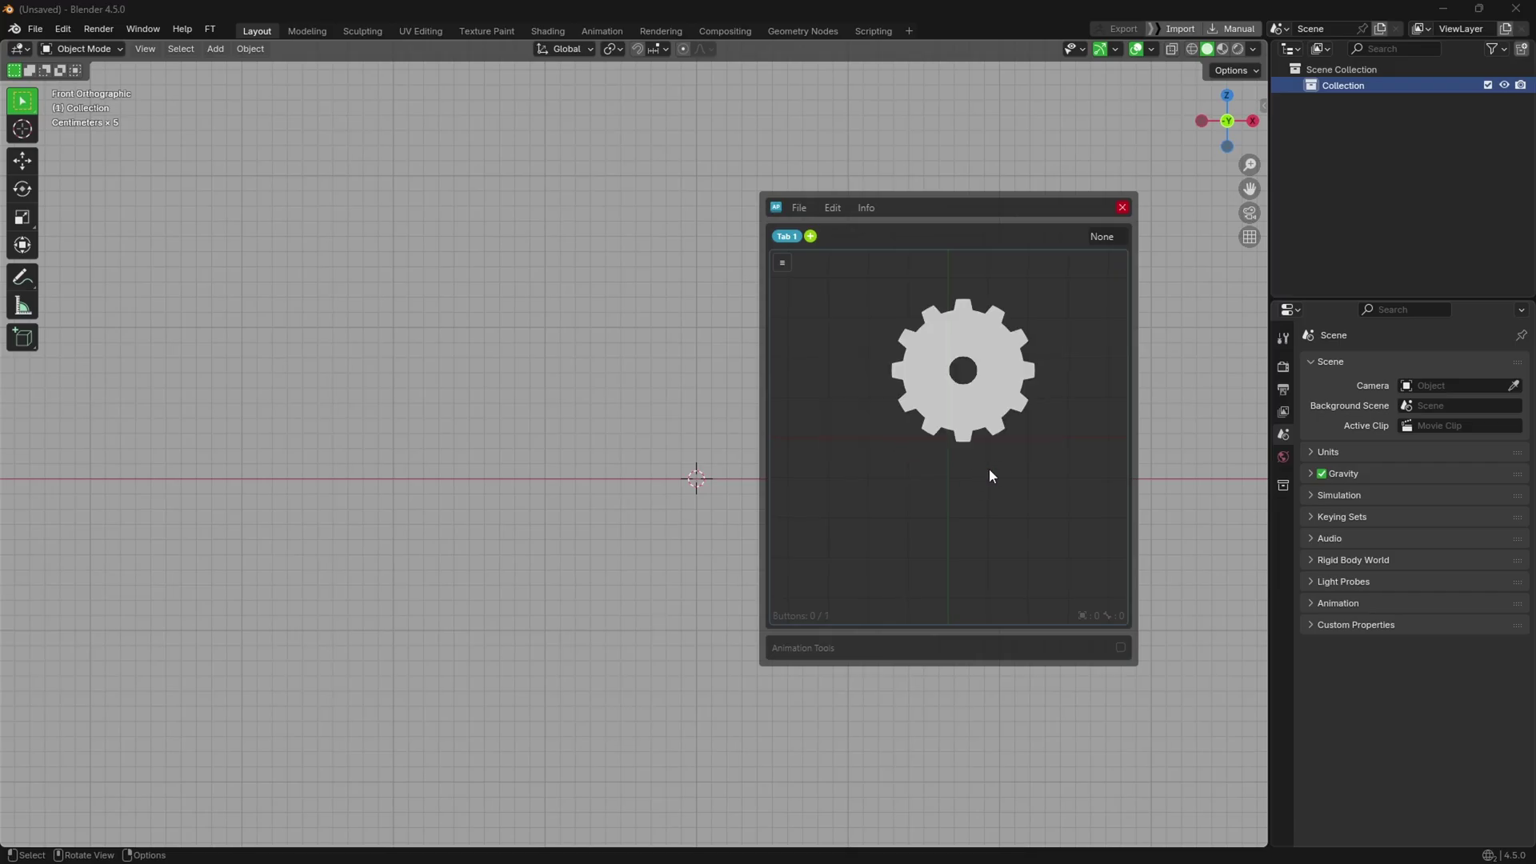
Switch to the browser and download the arrow-down-short-wide icon as an SVG file from SVG Repo
drag(1048, 213, 976, 230)
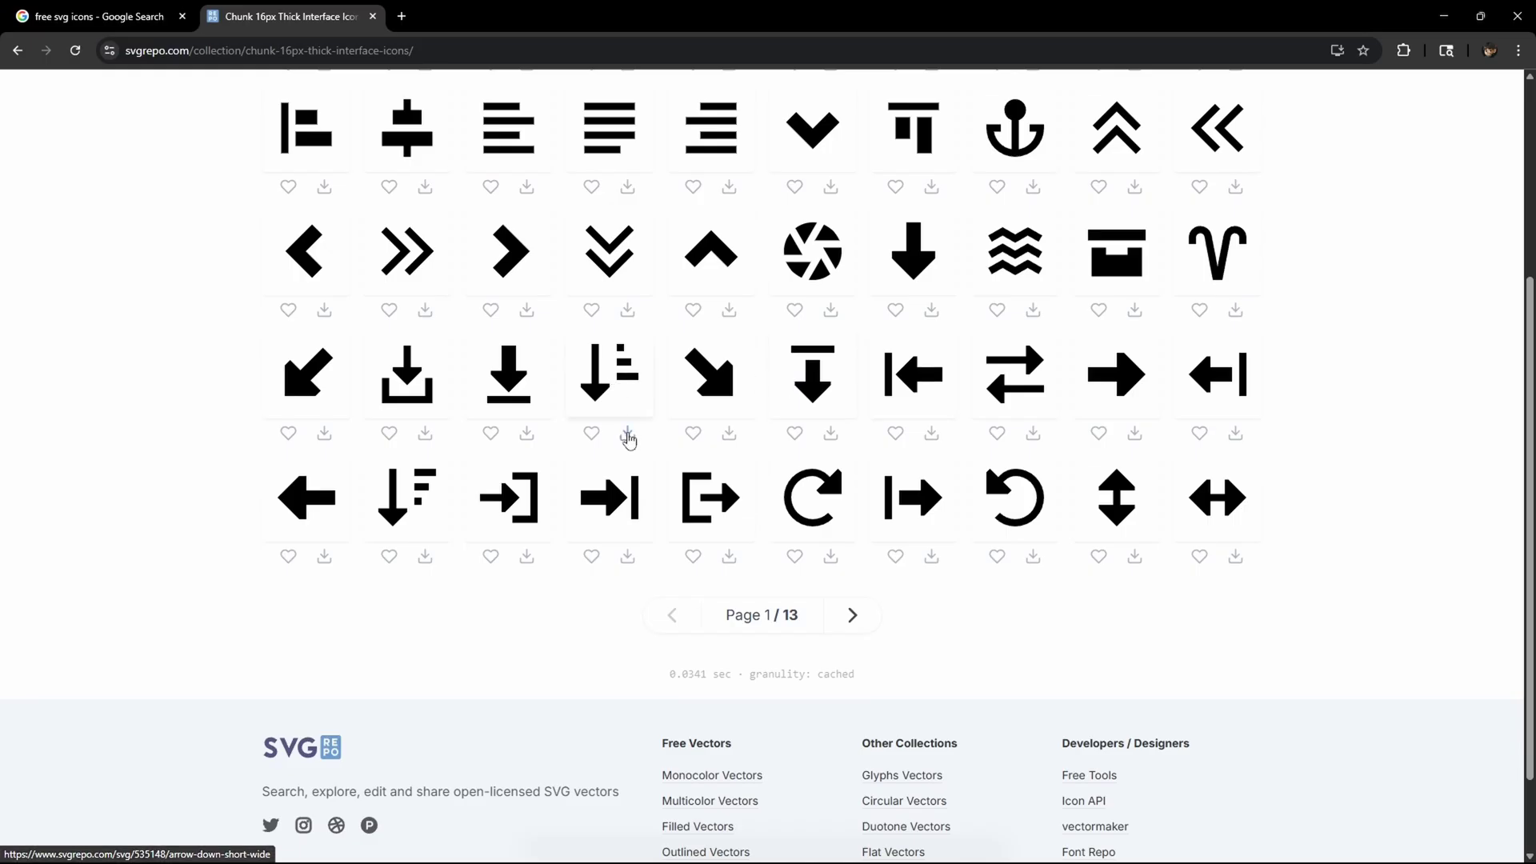
click(627, 433)
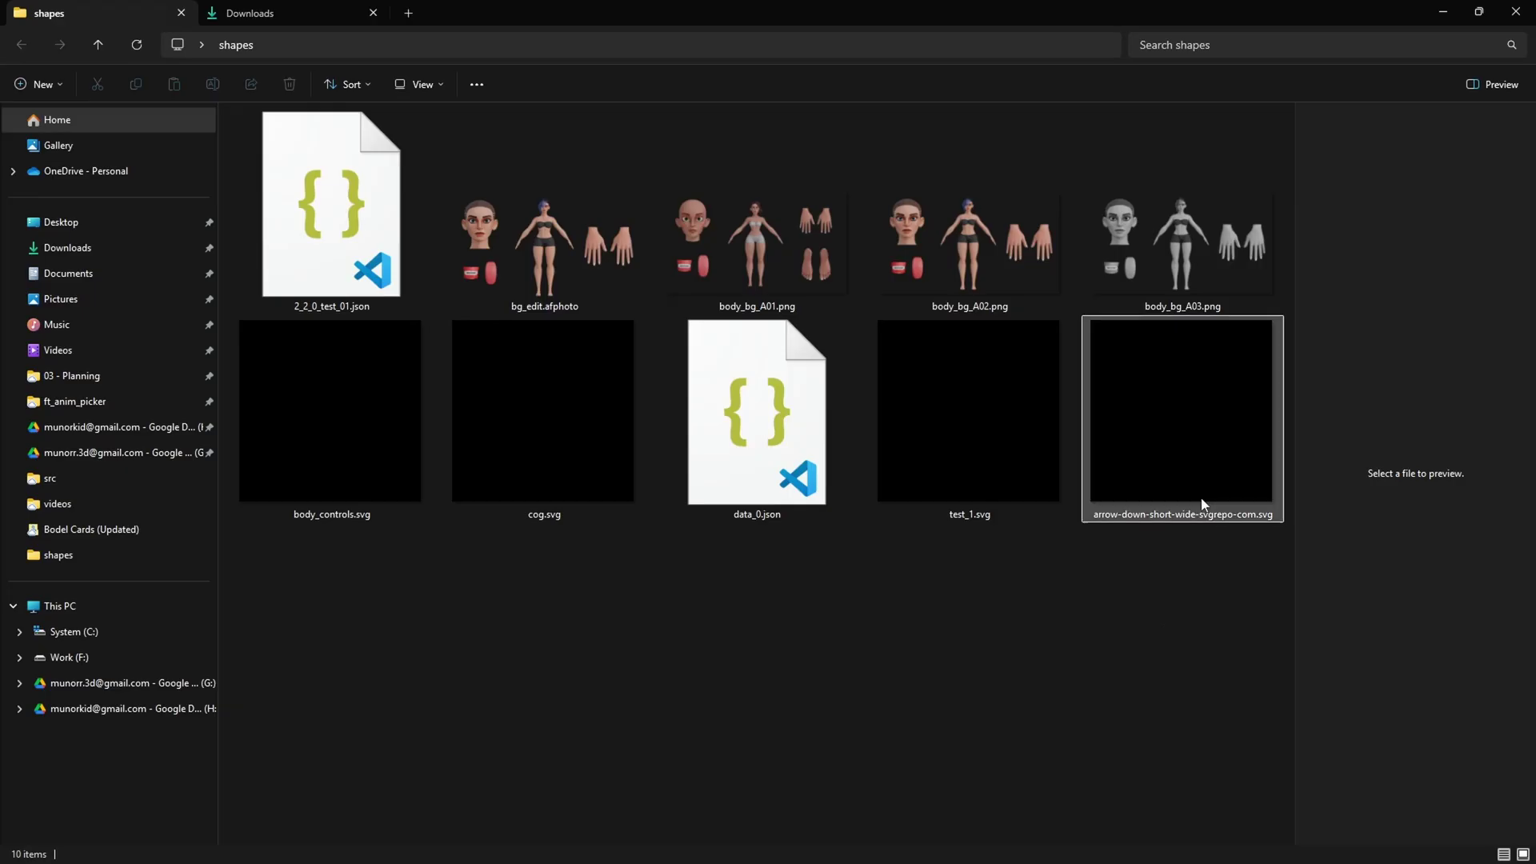
Switch to Blender, drop arrow-down-short-wide-svgrepo-com.svg from the shapes folder onto the picker canvas and import its paths
key(alt+Tab)
key(alt+Tab)
key(alt+Tab)
drag(1202, 504, 848, 434)
click(808, 396)
click(816, 448)
middle_drag(958, 412, 900, 490)
right_click(926, 525)
click(950, 535)
Switch to Photopea and outline a rounded black shape on the blank canvas with the Pen tool
click(925, 324)
click(974, 387)
drag(837, 427, 906, 414)
click(1007, 375)
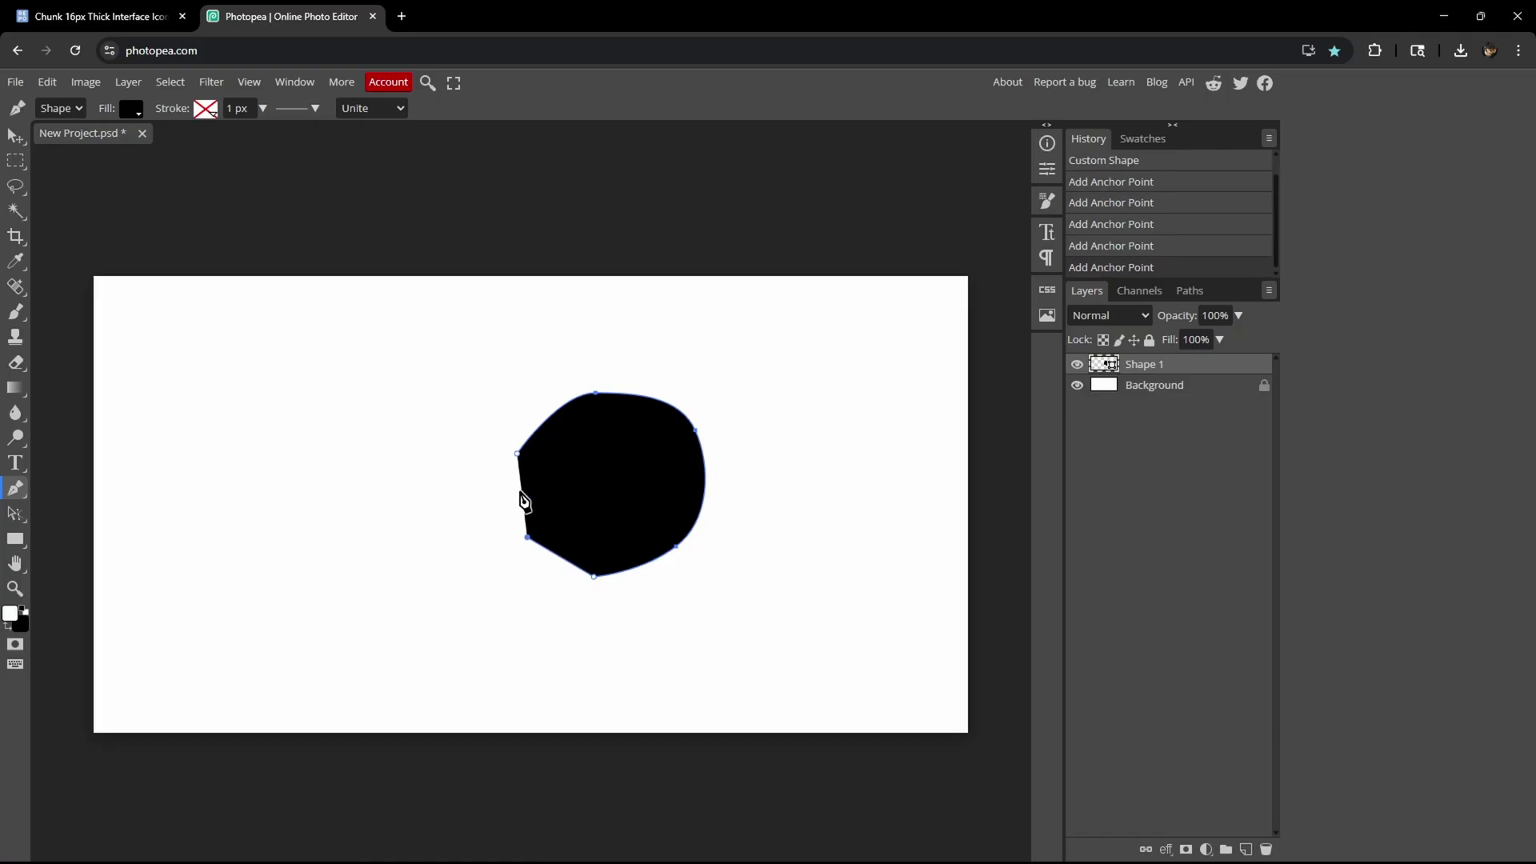
Switch to Affinity and trace the character's collarbone and shoulder over body_bg_A02.png as a closed Pen curve
click(790, 371)
drag(880, 446, 868, 472)
drag(787, 519, 788, 544)
drag(823, 619, 836, 640)
drag(803, 695, 739, 694)
drag(684, 647, 684, 628)
drag(748, 514, 761, 499)
drag(789, 461, 792, 448)
drag(784, 422, 729, 405)
click(768, 349)
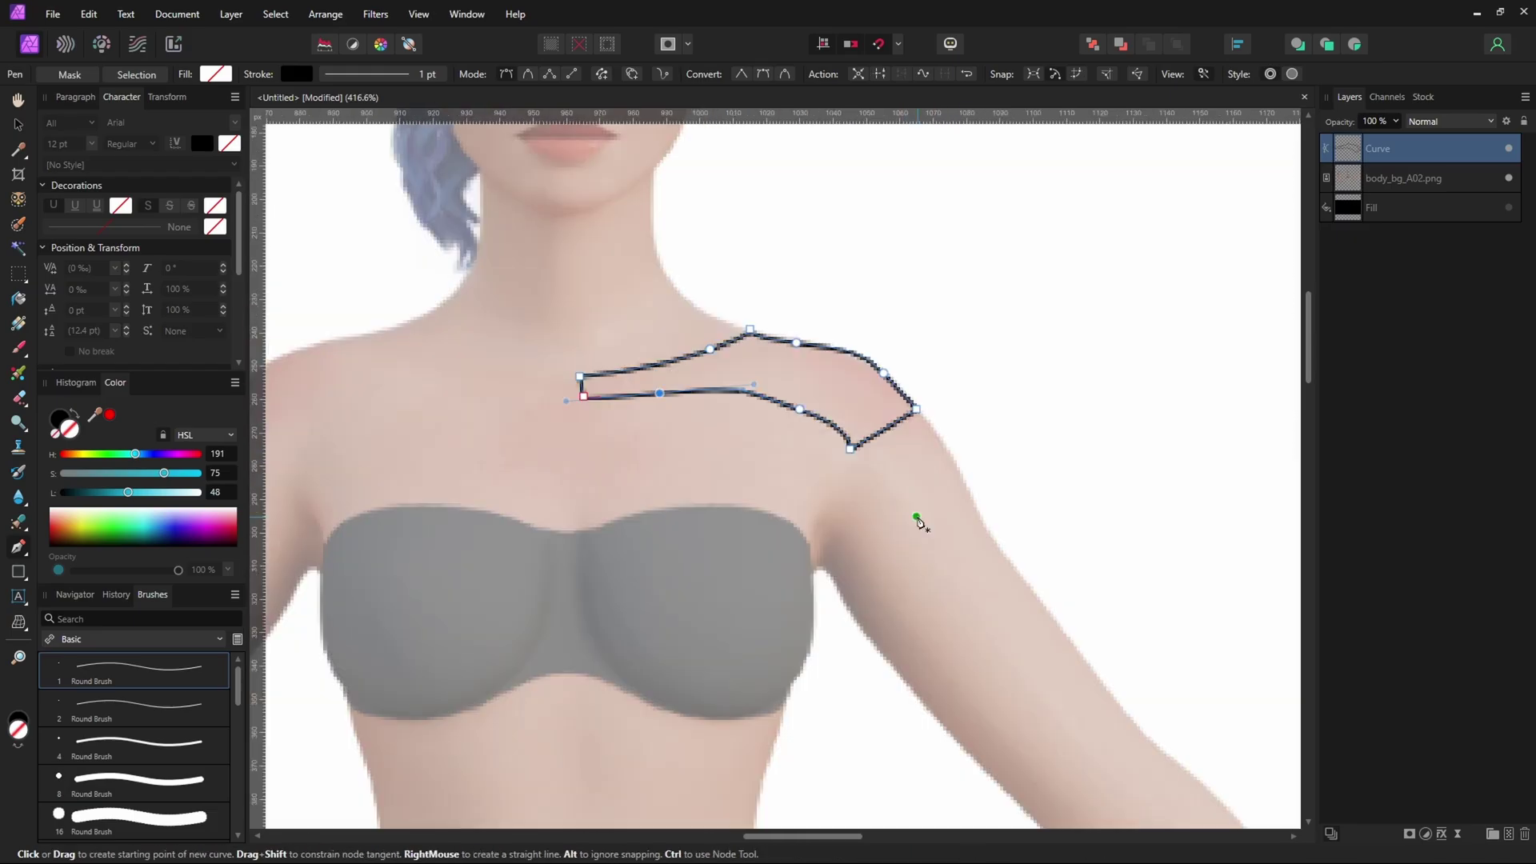
Trace the upper arm below the shoulder outline as a separate closed curve
click(781, 315)
click(717, 406)
click(824, 546)
click(901, 488)
click(840, 403)
click(781, 315)
Trace the elbow, forearm and wrist as separate closed curves following the arm's contour
click(895, 353)
click(957, 419)
scroll(910, 445, up, 5)
click(783, 531)
click(894, 433)
ctrl+drag(896, 431, 909, 443)
click(940, 504)
click(840, 596)
Trace the hand below the wrist segment as a closed curve
scroll(891, 567, down, 6)
scroll(935, 605, up, 3)
click(933, 726)
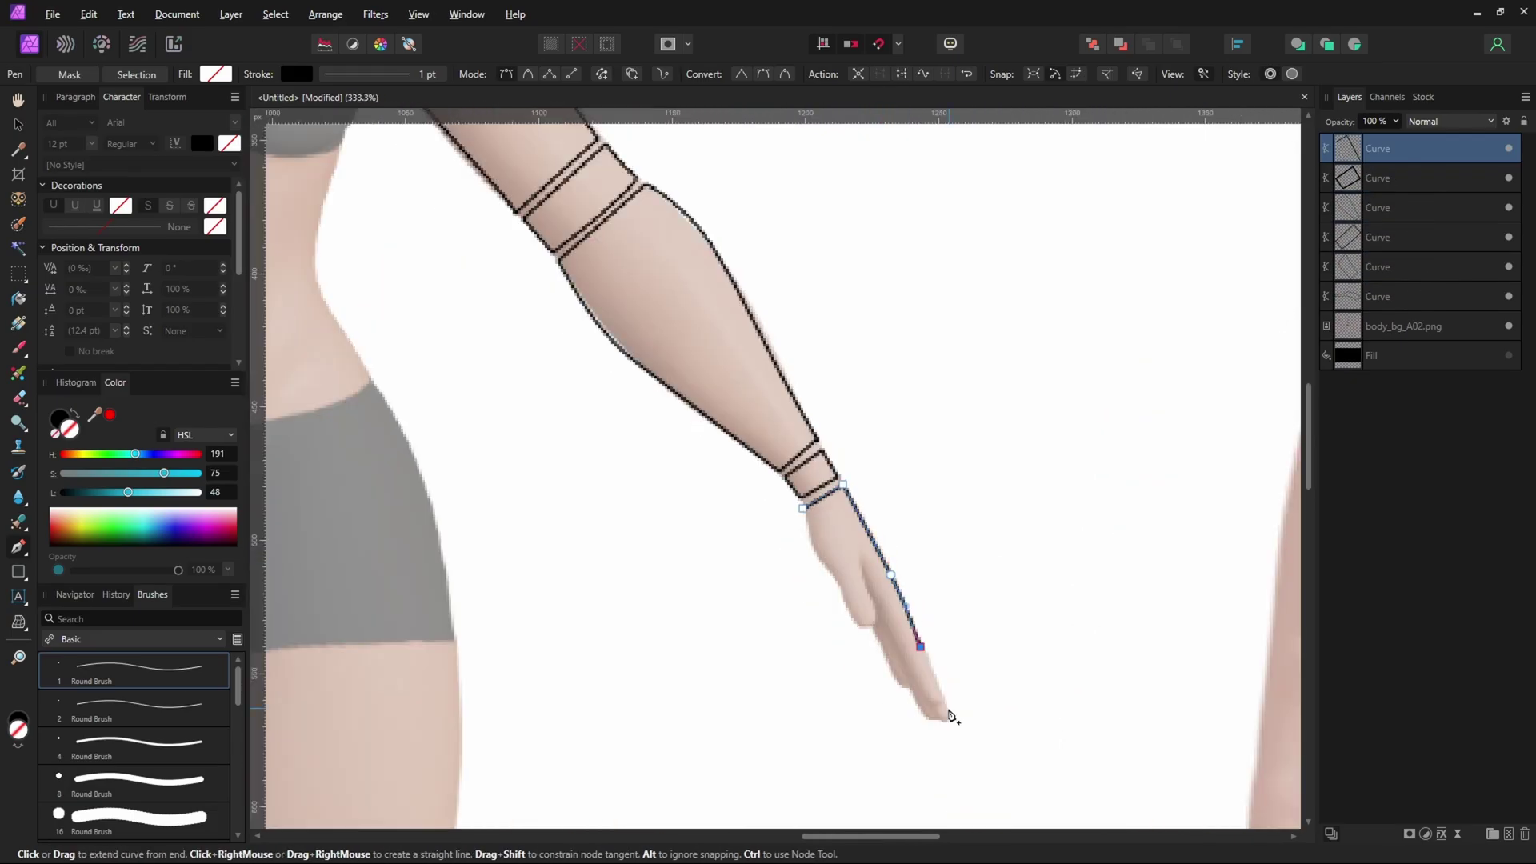
scroll(852, 560, down, 3)
scroll(560, 240, up, 3)
ctrl+click(876, 384)
Trace the upper chest between both armpits as a closed curve with rounded upper corners
click(1408, 149)
scroll(876, 384, up, 2)
click(823, 536)
click(871, 439)
click(782, 353)
click(572, 343)
click(573, 398)
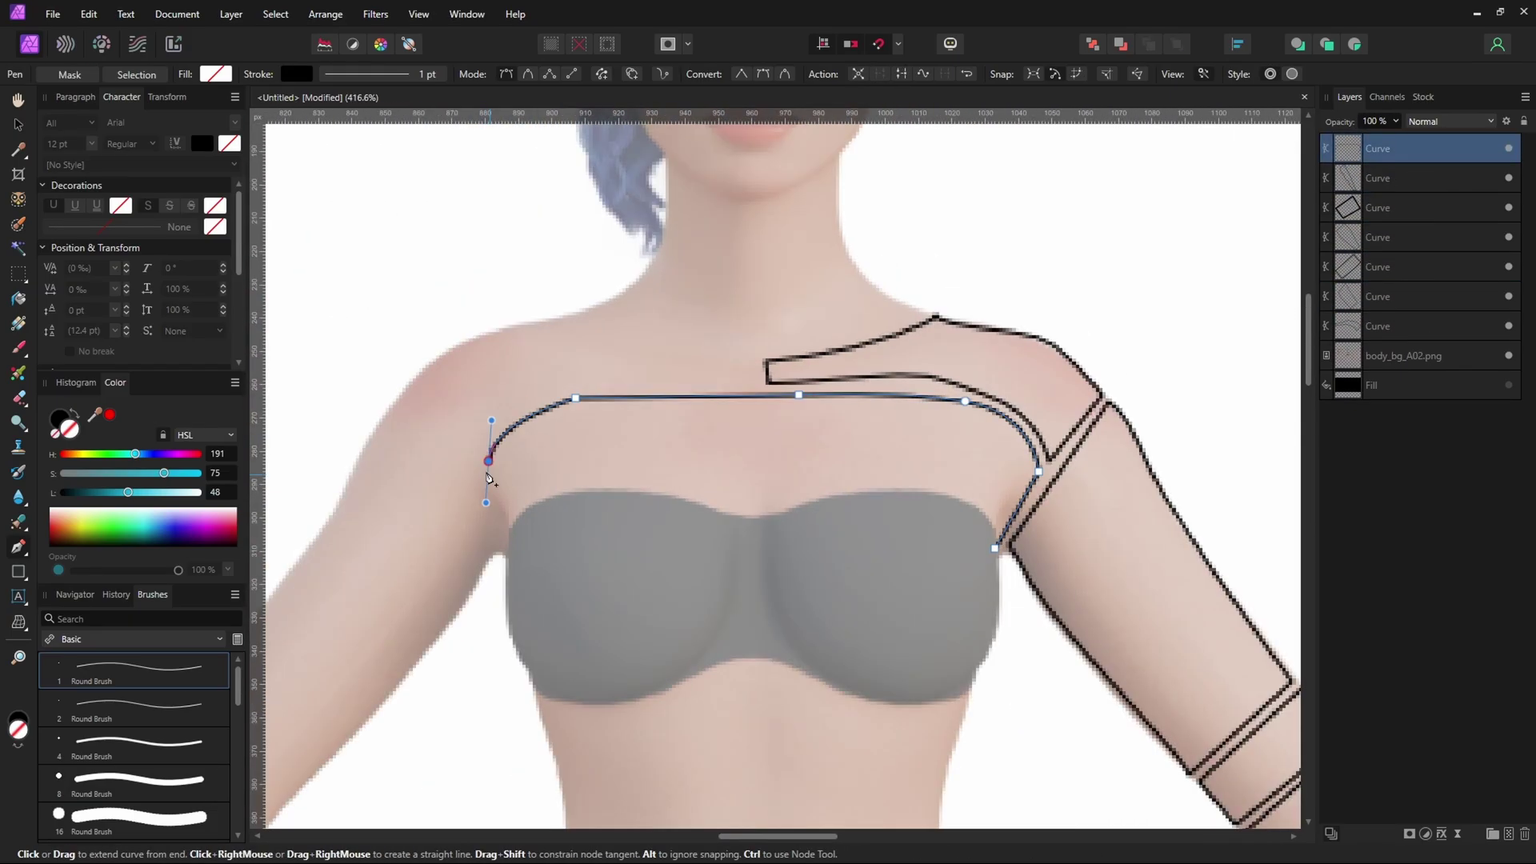
scroll(552, 531, down, 2)
click(734, 514)
click(908, 567)
scroll(720, 480, down, 1)
click(520, 474)
click(833, 477)
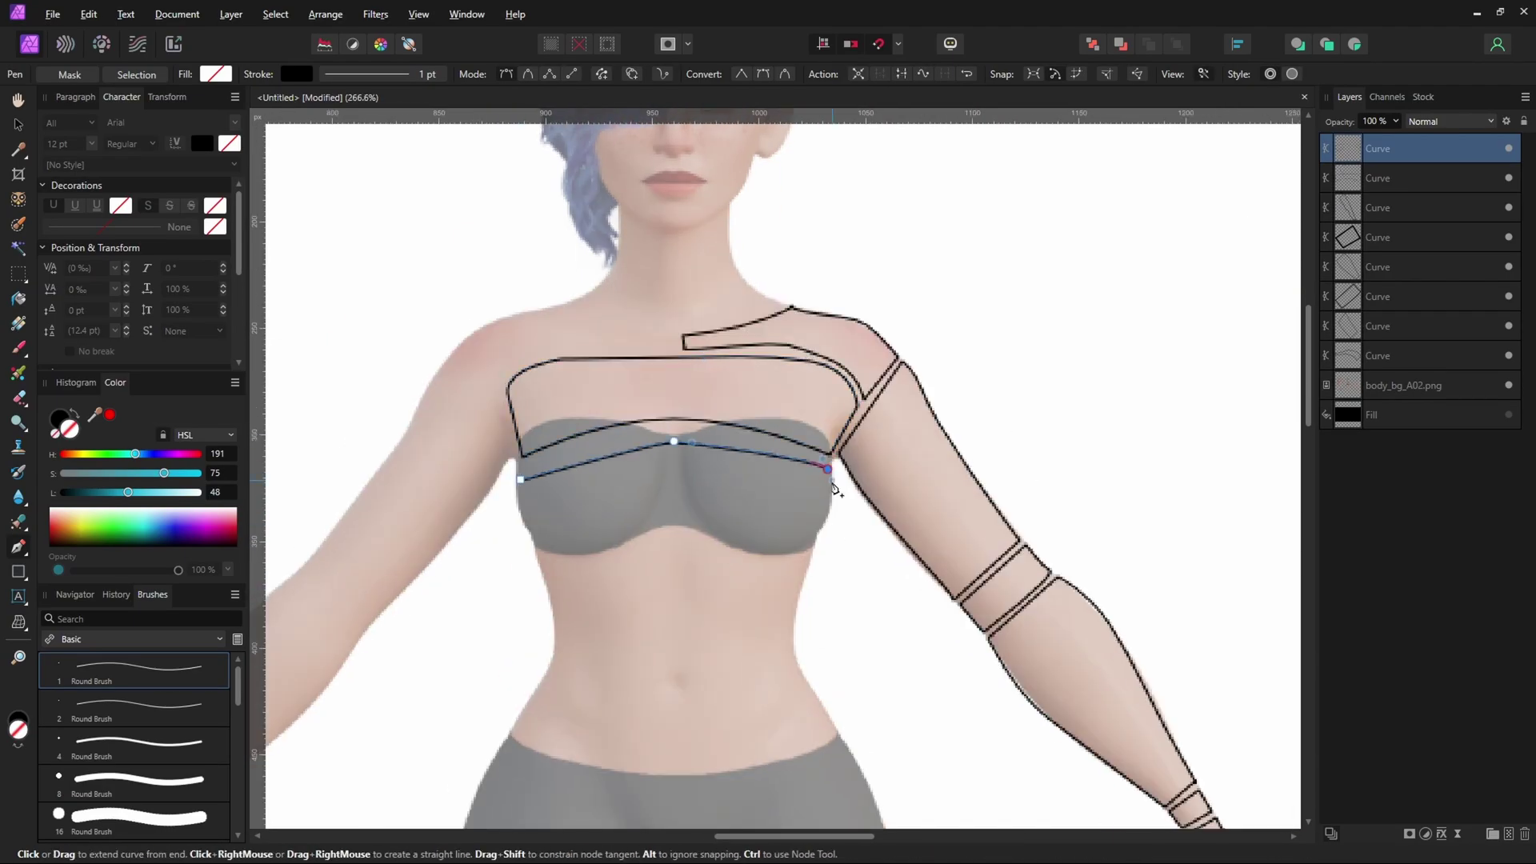
click(824, 555)
key(ctrl+z)
Trace the thigh from the hip and crotch down to just above the knee as a closed curve
scroll(720, 480, down, 2)
drag(843, 385, 860, 342)
scroll(888, 385, down, 1)
scroll(848, 752, up, 3)
drag(898, 477, 861, 744)
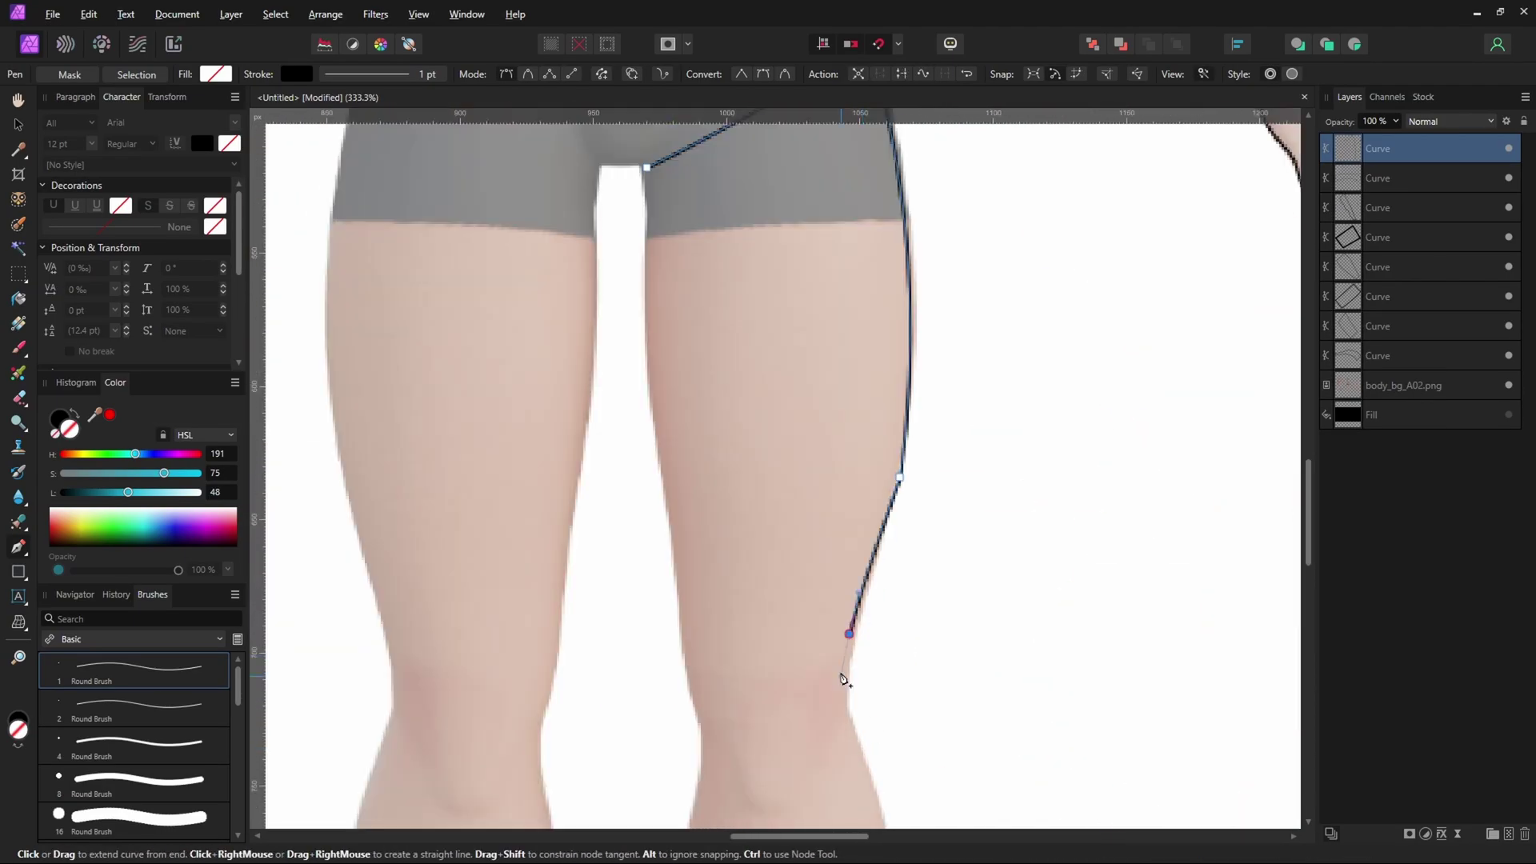
click(851, 655)
click(686, 657)
click(645, 165)
Trace the knee and the lower leg as two separate closed curves
scroll(752, 465, down, 5)
scroll(756, 462, up, 5)
click(846, 411)
click(703, 487)
click(843, 704)
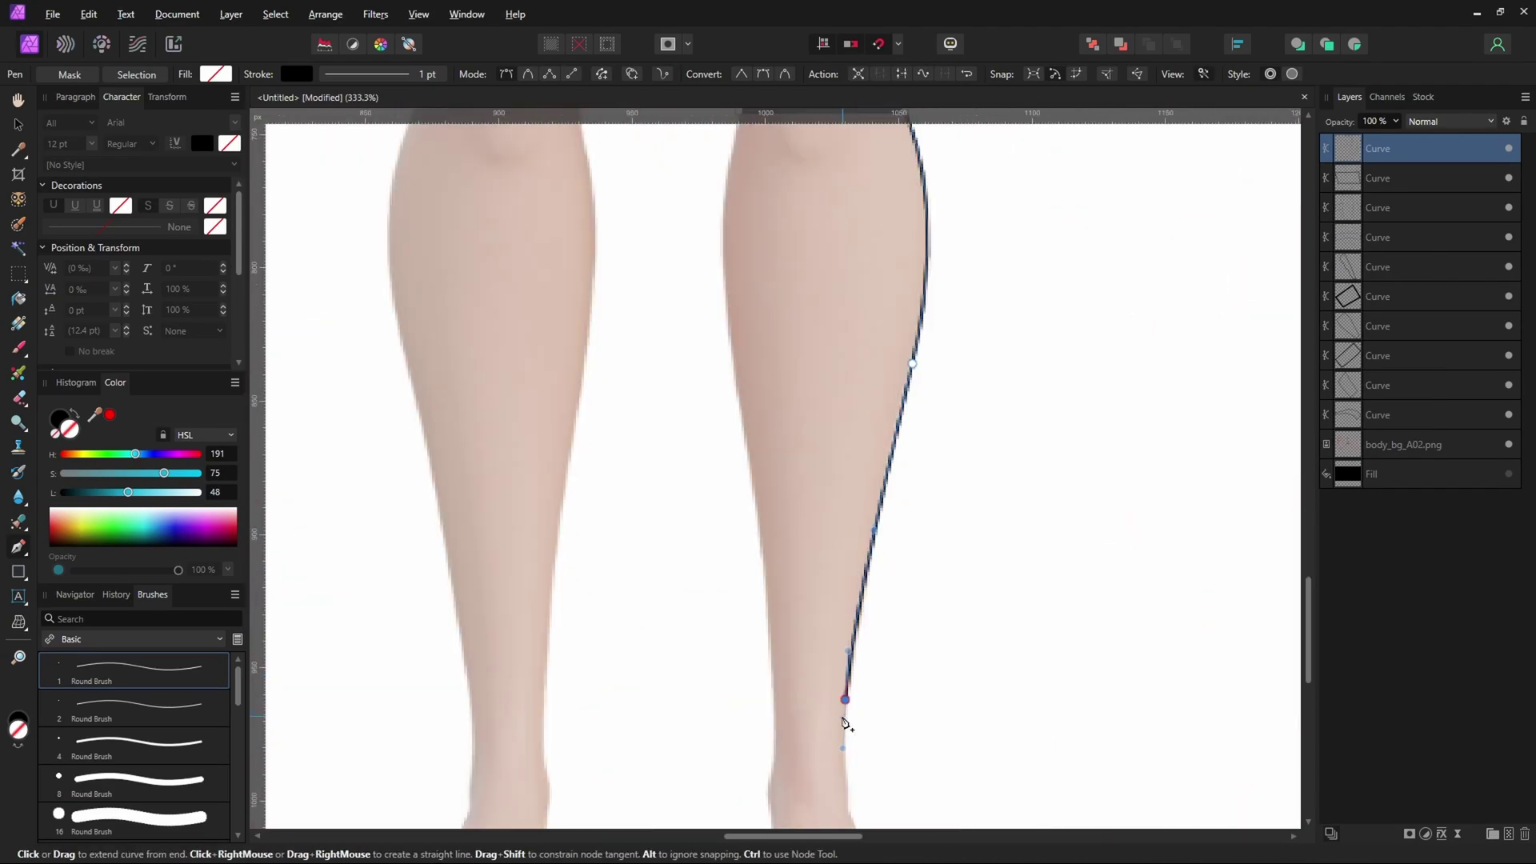
click(703, 285)
Trace the ankle and foot as separate closed curves at the end of the leg
click(758, 553)
click(854, 549)
drag(885, 616, 898, 641)
click(871, 673)
click(774, 674)
click(758, 553)
Trace the pelvis as a closed curve along the shorts' waistband, hips and crotch
scroll(800, 512, down, 5)
scroll(800, 400, up, 5)
click(974, 297)
drag(720, 363, 534, 365)
click(467, 301)
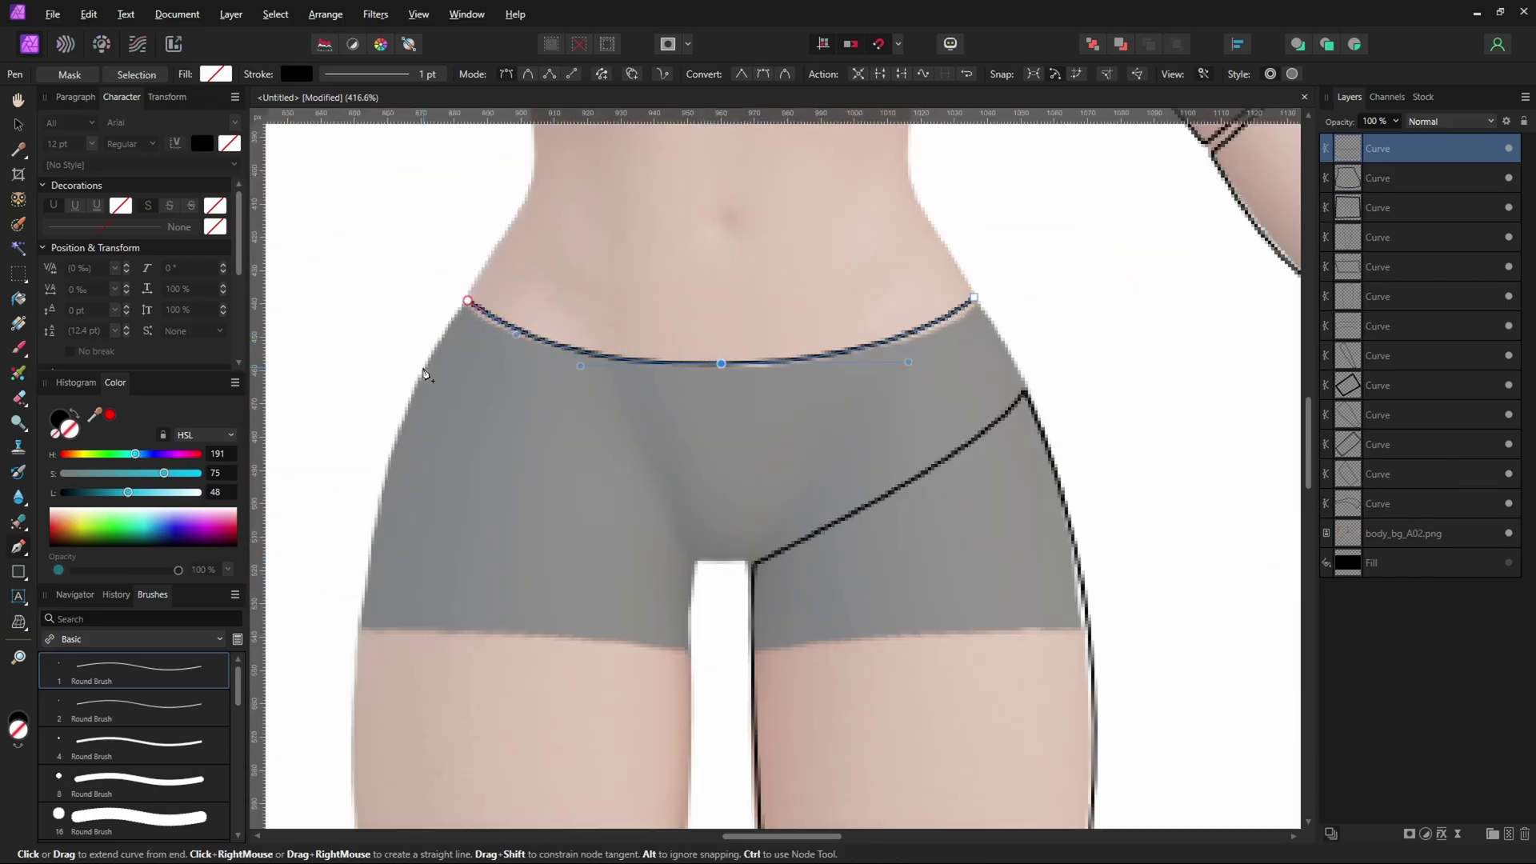
click(695, 560)
click(753, 563)
click(1025, 391)
Draw a cog shape in the empty area above the hands with the Cog Tool
click(25, 579)
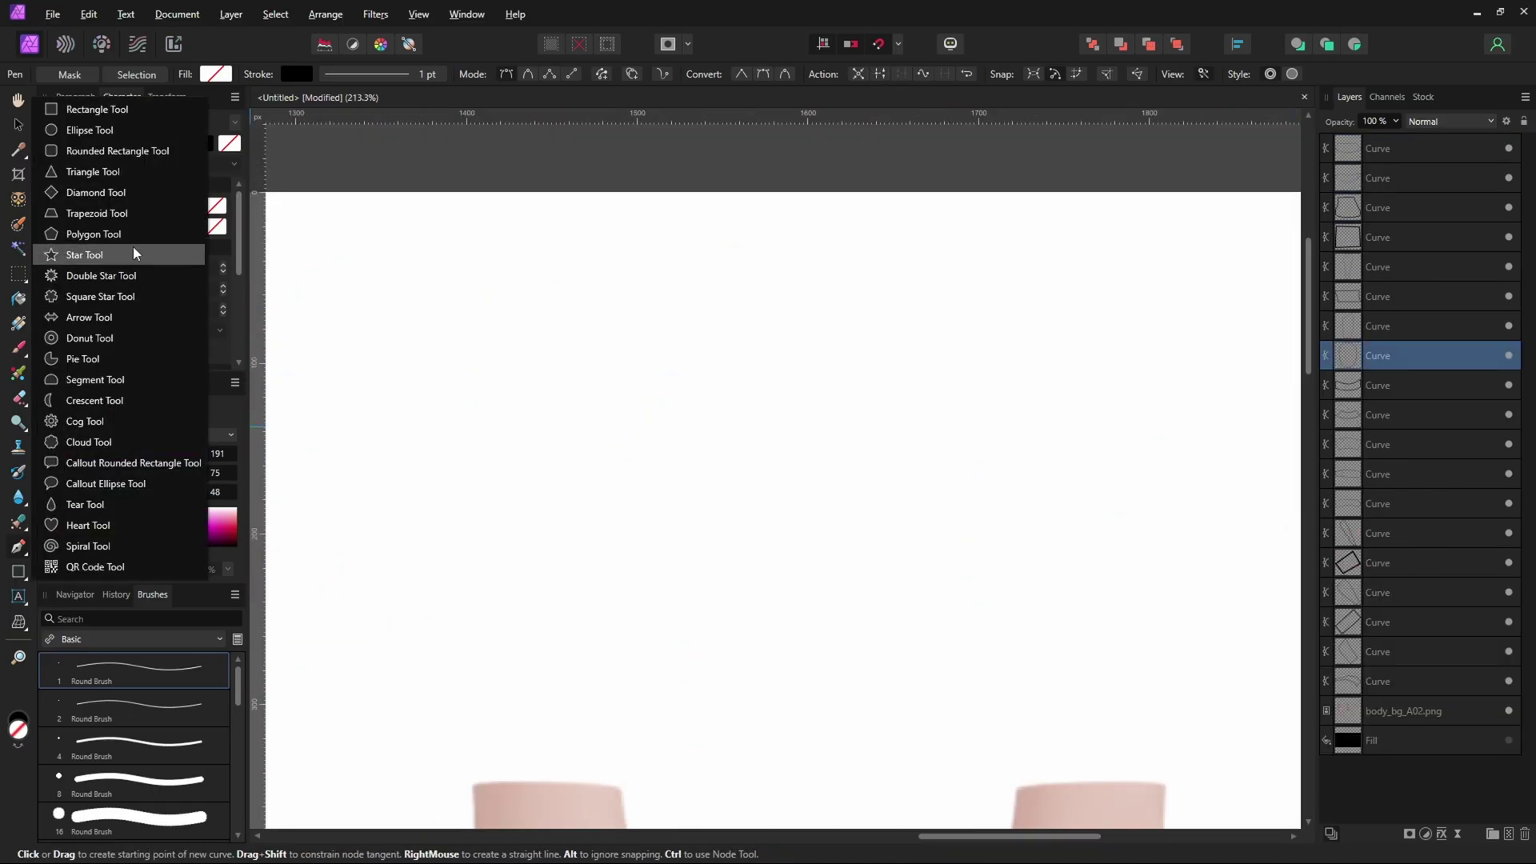
click(88, 419)
drag(657, 341, 836, 520)
click(76, 74)
click(120, 153)
click(129, 173)
click(136, 192)
drag(746, 384, 695, 371)
Draw a double star and a double-headed arrow beside the cog using the shape tools
click(25, 578)
click(101, 276)
drag(866, 347, 1060, 541)
click(24, 577)
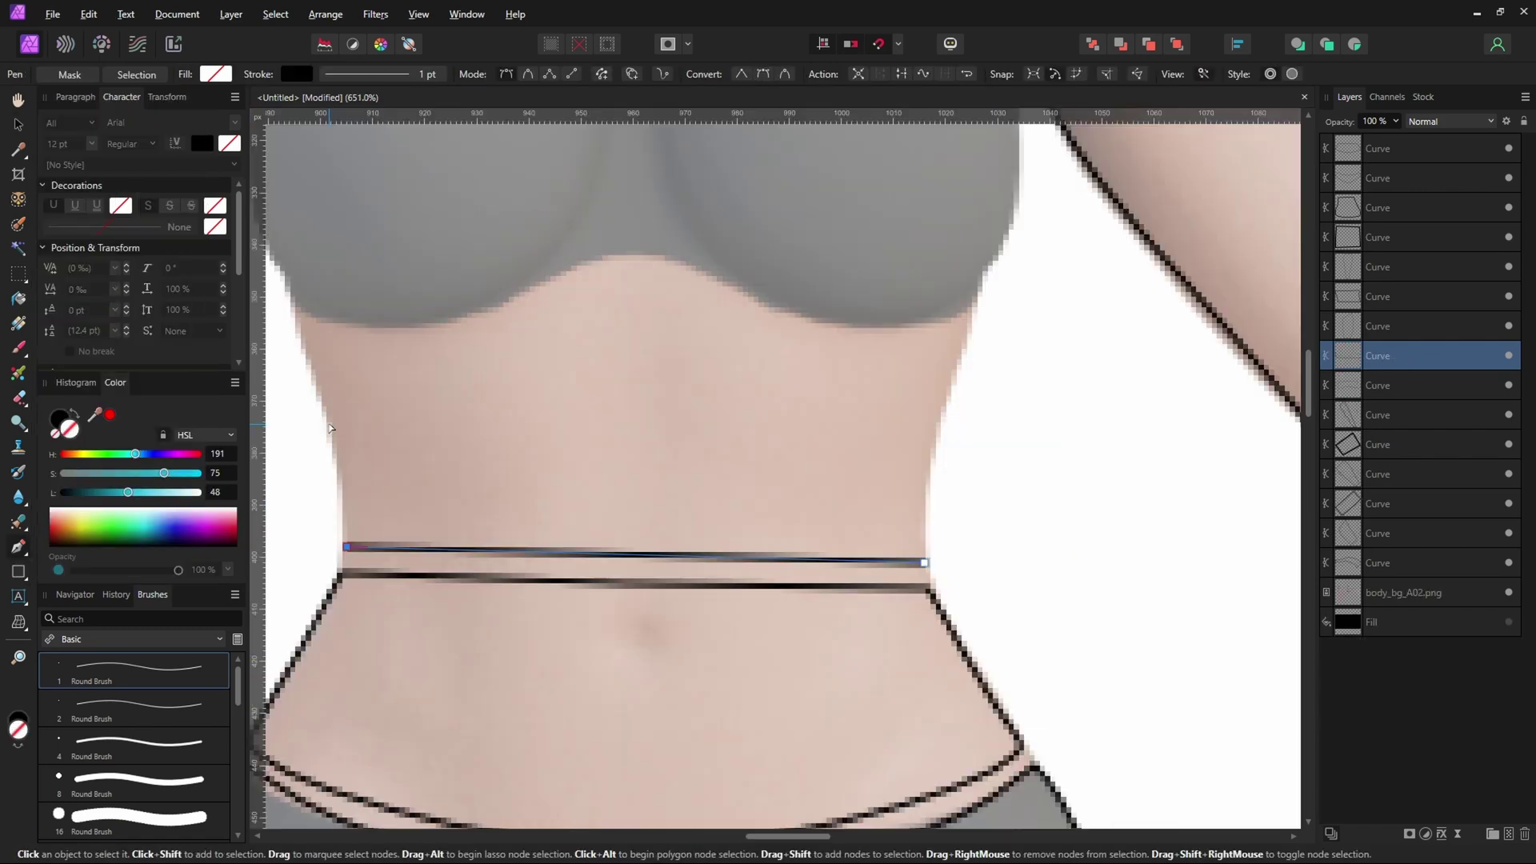
Trace the rib cage between the chest outline and the waist segment as a closed curve
click(922, 515)
click(983, 281)
drag(686, 239, 720, 240)
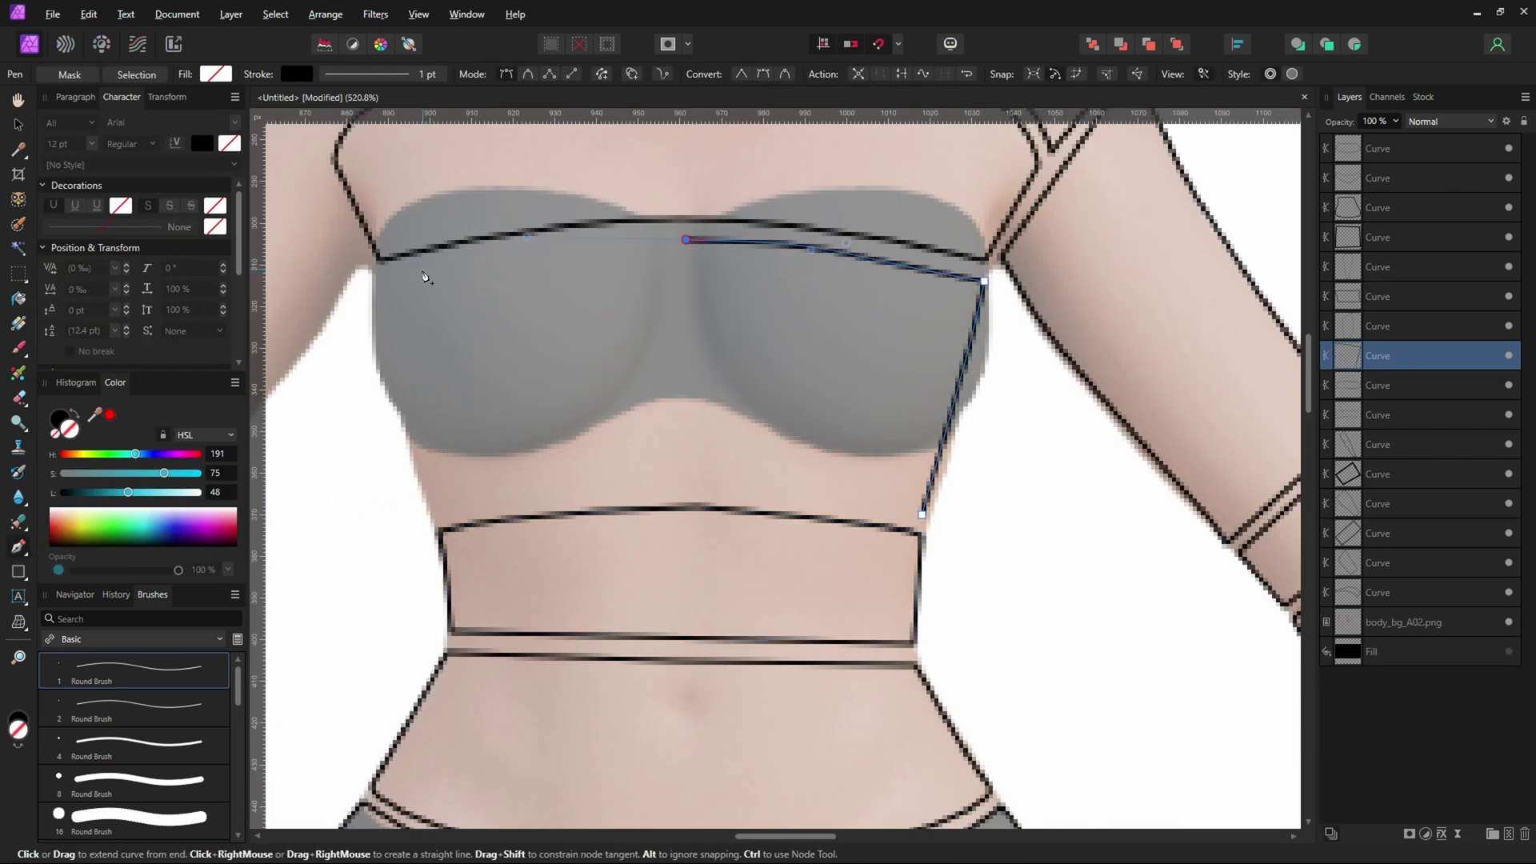
click(375, 281)
click(438, 506)
drag(676, 485, 744, 490)
Trace the base of the neck above the shoulders as a curved outline
middle_drag(922, 520, 1044, 555)
middle_drag(800, 360, 753, 706)
click(962, 339)
drag(757, 386, 672, 385)
click(587, 329)
click(641, 271)
click(861, 263)
Complete the neck outlines and trace the head as a closed curve
drag(586, 329, 552, 341)
click(758, 388)
scroll(730, 356, down, 3)
click(731, 298)
scroll(856, 538, up, 5)
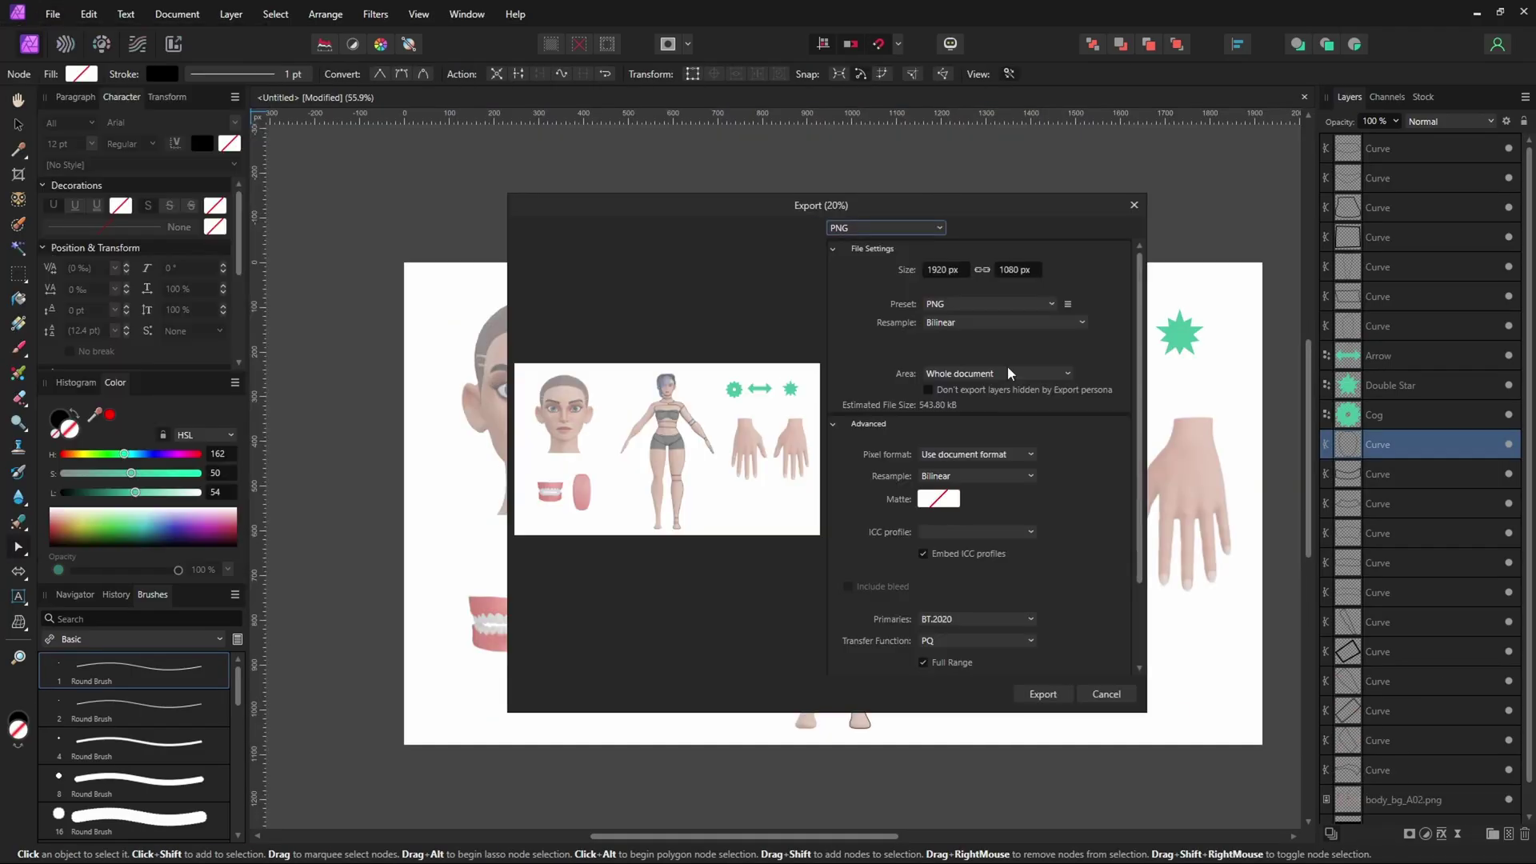
Export the whole drawing in SVG format to the shapes folder as body_controls.svg
click(885, 228)
click(864, 358)
click(1044, 696)
click(176, 322)
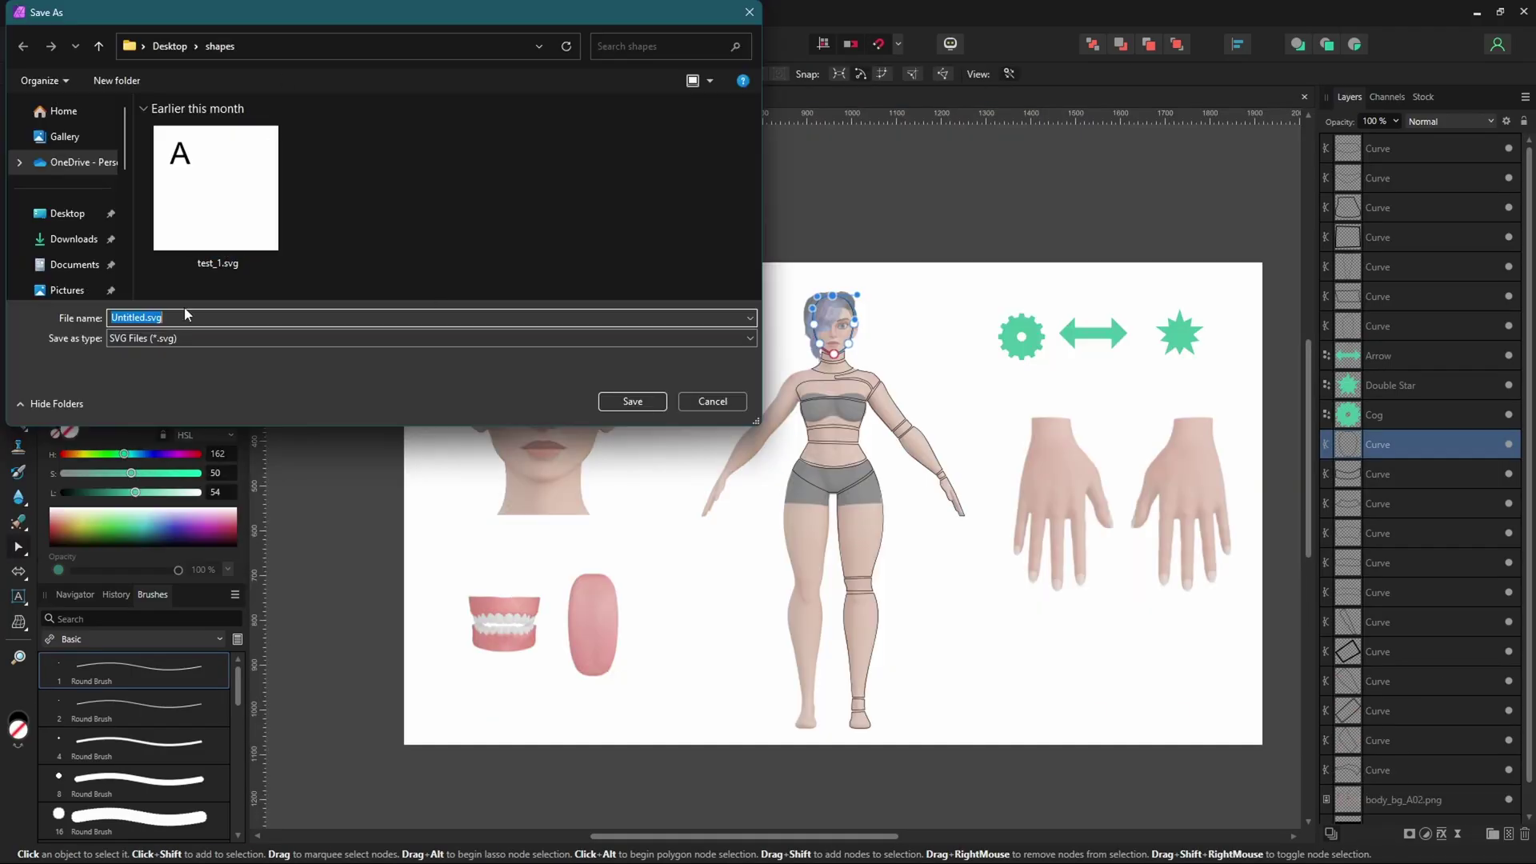
key(Return)
Drop body_controls.svg from the shapes folder onto the button_test canvas in Blender and import it as separate buttons
key(alt+Tab)
click(370, 454)
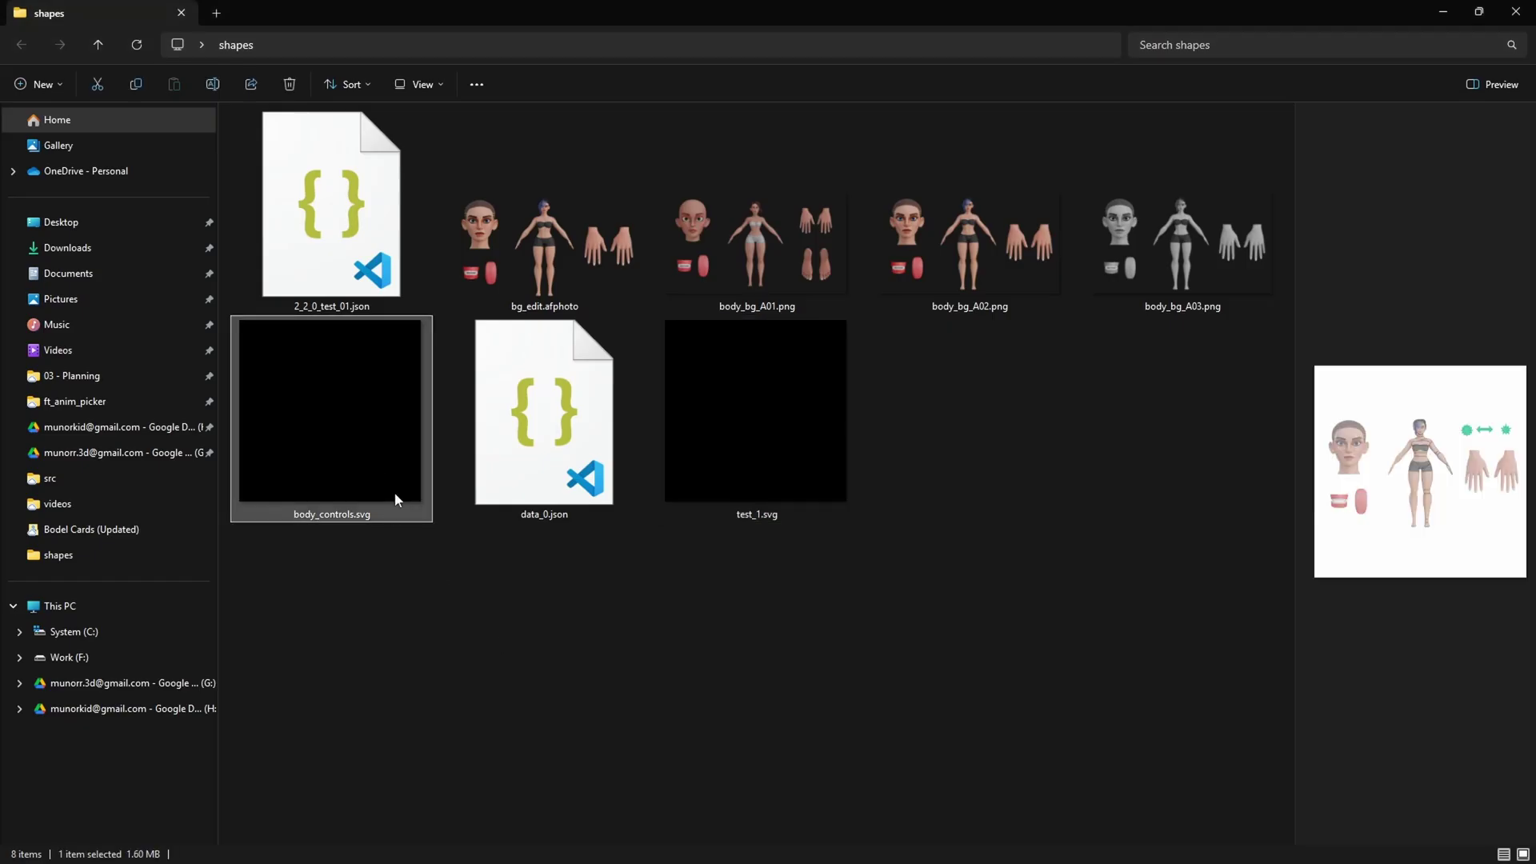
key(alt+Tab)
key(alt+Tab)
key(alt+Tab)
drag(382, 549, 1056, 452)
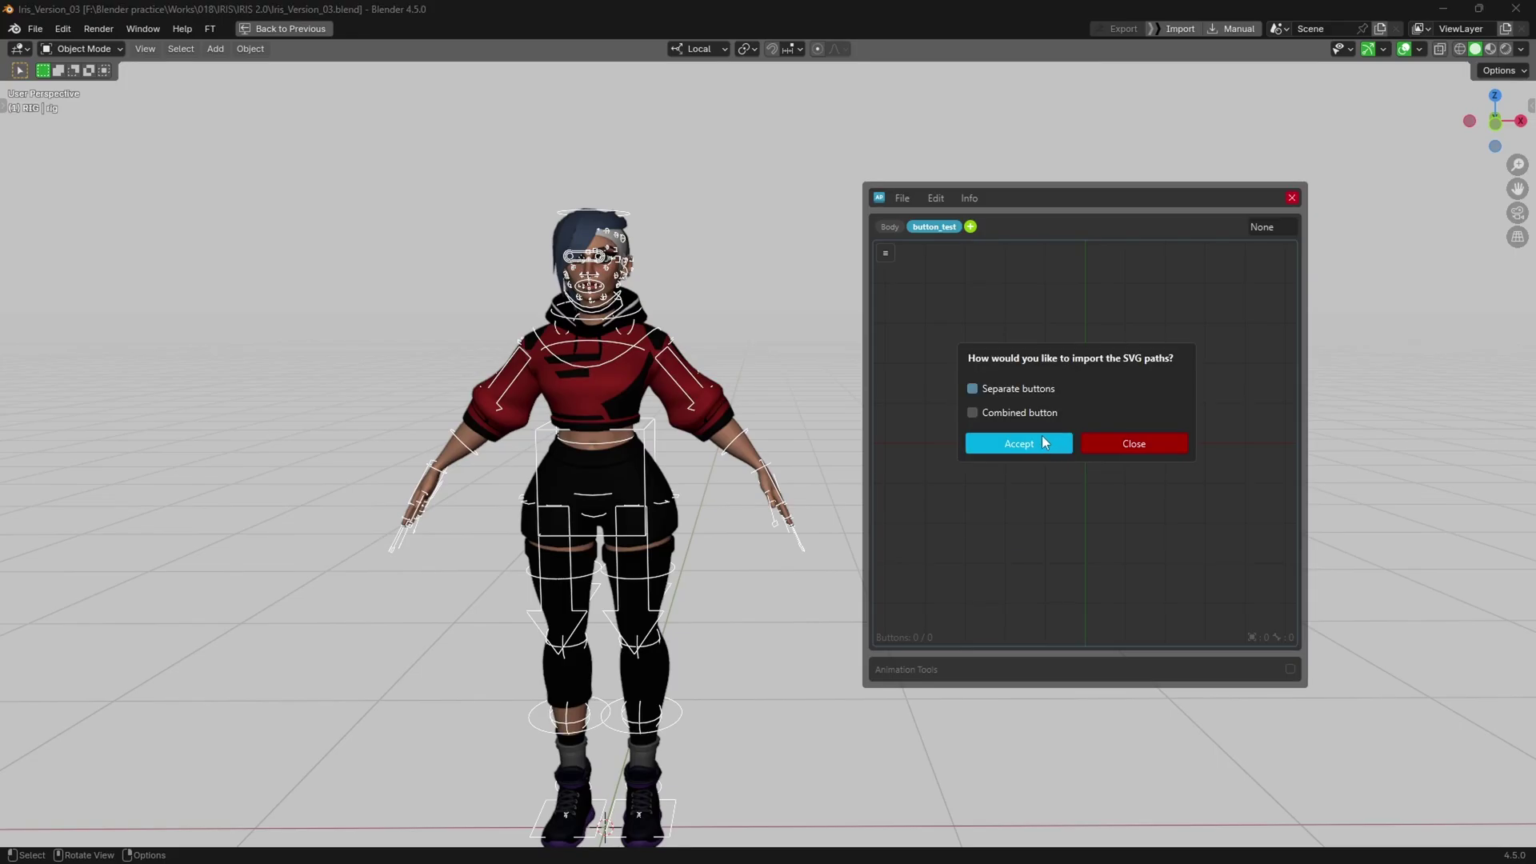
click(1020, 444)
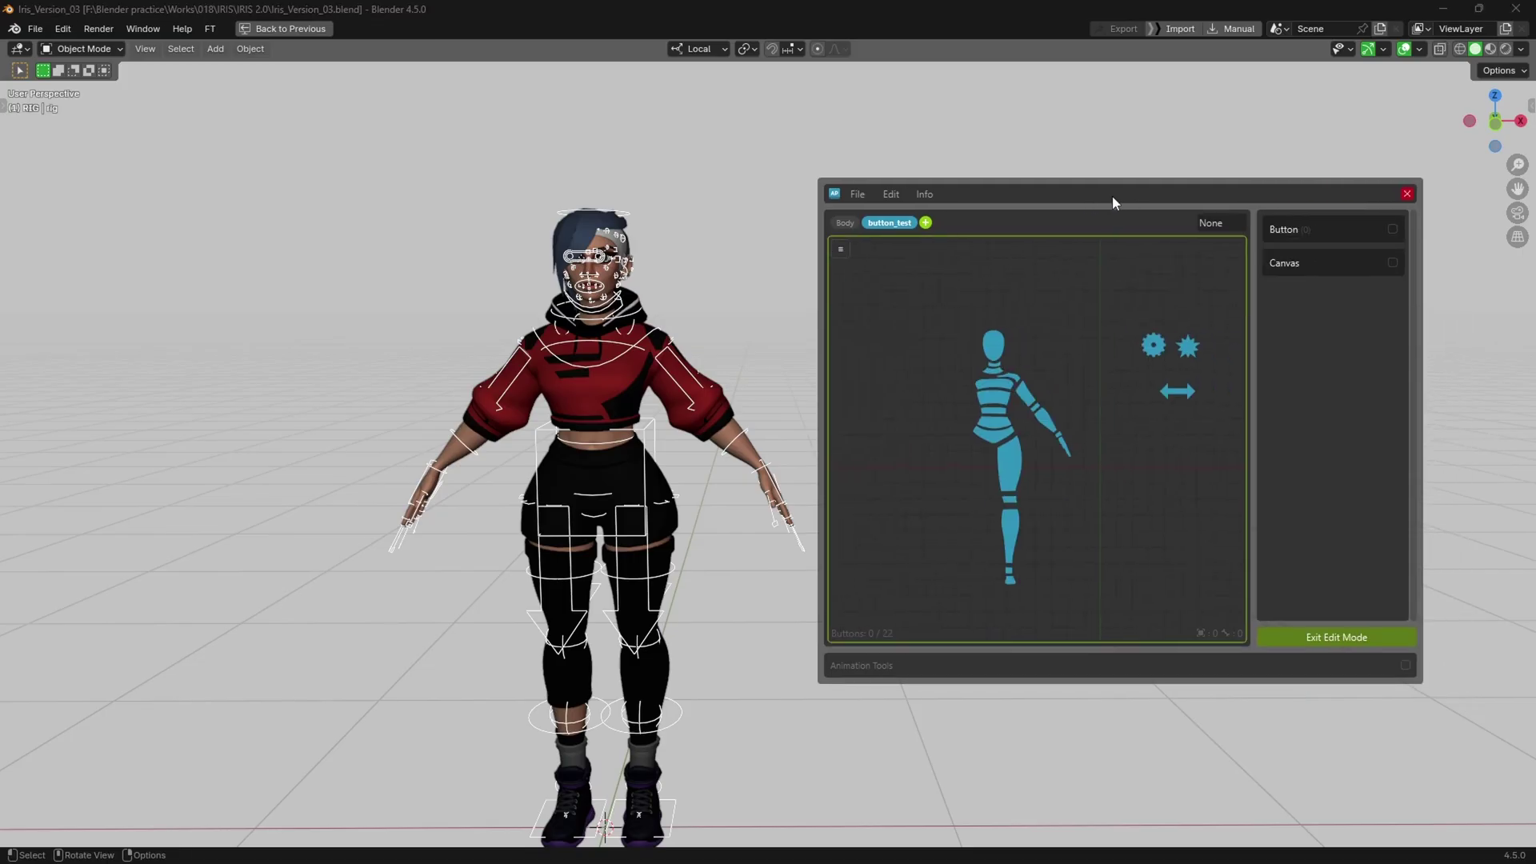
Paste a mirrored copy of the arm and leg buttons on the body's opposite side, align it and exit edit mode
scroll(1072, 446, up, 3)
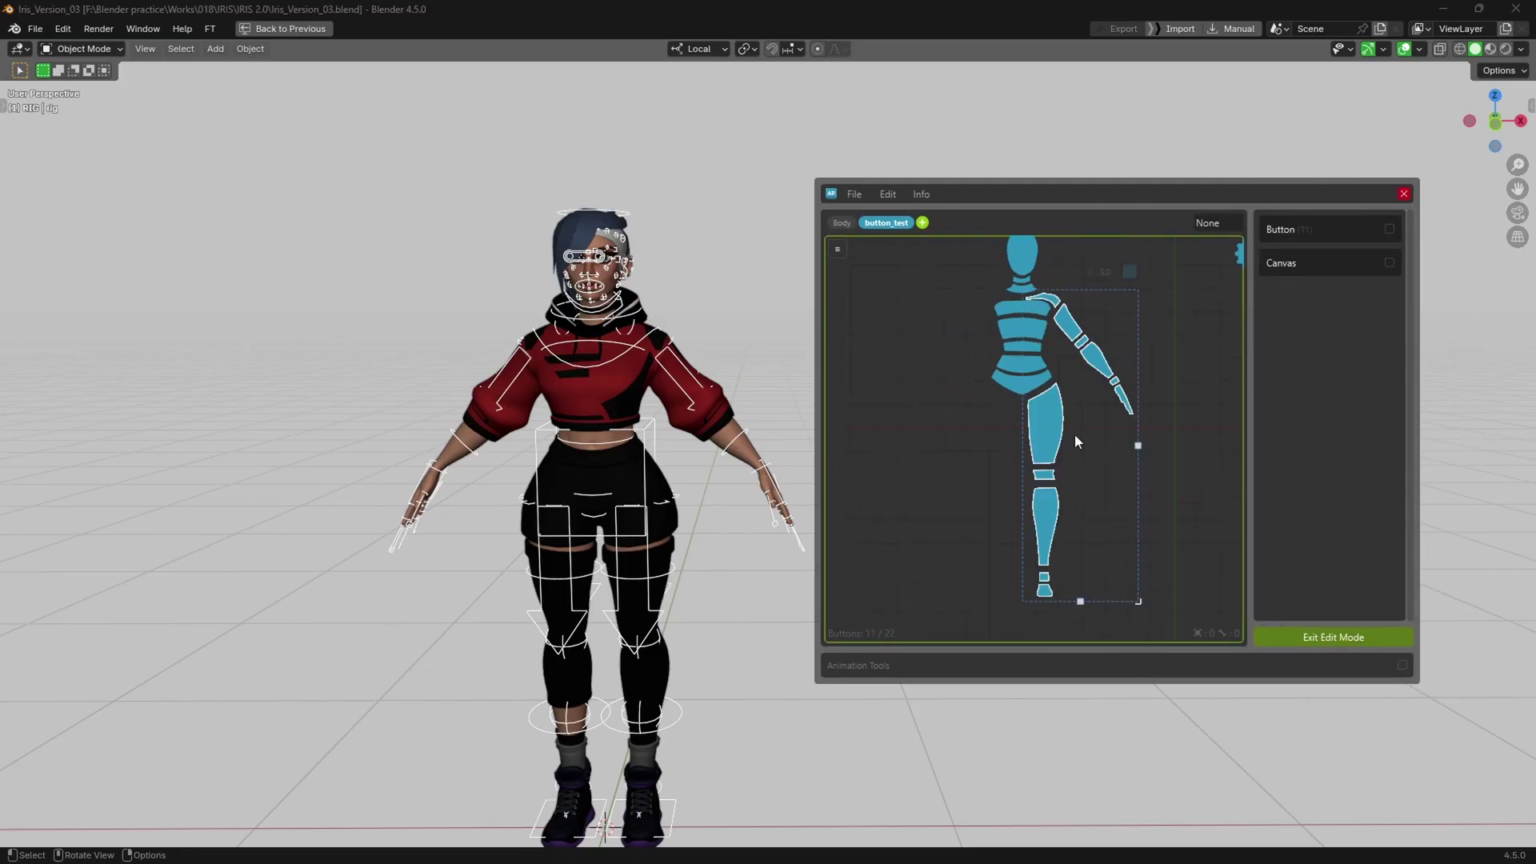
key(ctrl+shift+v)
drag(1018, 396, 1002, 422)
scroll(1031, 336, up, 5)
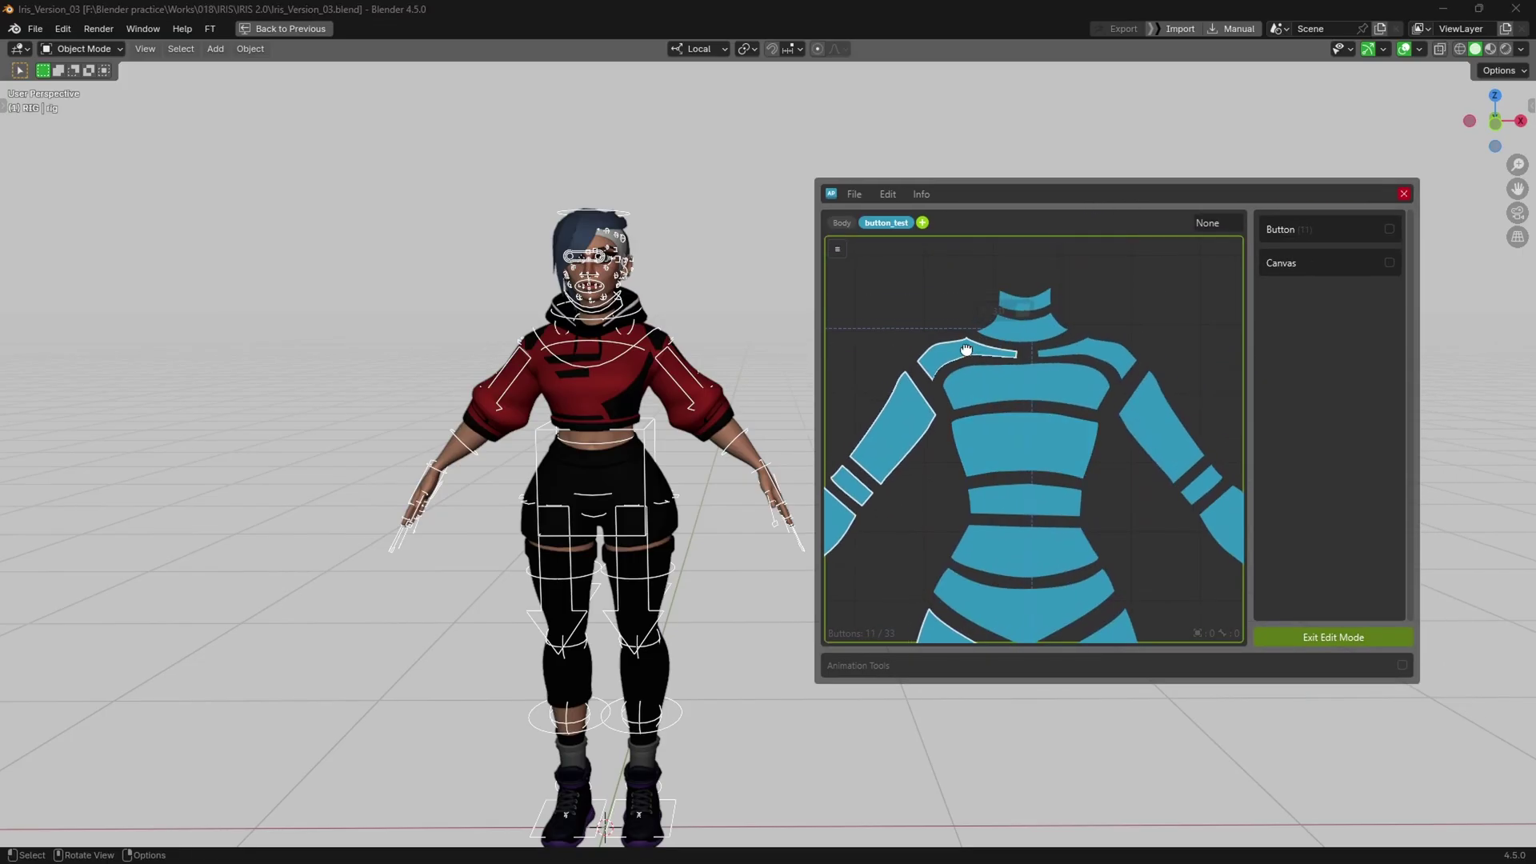
scroll(1011, 364, down, 6)
click(1107, 349)
mouse_move(1102, 415)
middle_down()
mouse_move(1107, 350)
mouse_move(1105, 432)
middle_up()
click(1304, 635)
Try out the body buttons by selecting the torso, pelvis and leg segments one after another
scroll(1072, 344, up, 3)
middle_drag(1072, 344, 1060, 446)
click(1004, 335)
click(1002, 395)
click(1002, 429)
click(1028, 554)
scroll(1046, 555, down, 3)
middle_drag(1046, 555, 1066, 479)
click(1083, 397)
scroll(1077, 404, down, 4)
click(1073, 407)
Arrange the cog, star and arrow buttons in a row beside the head and exit edit mode
middle_drag(1186, 341, 1163, 369)
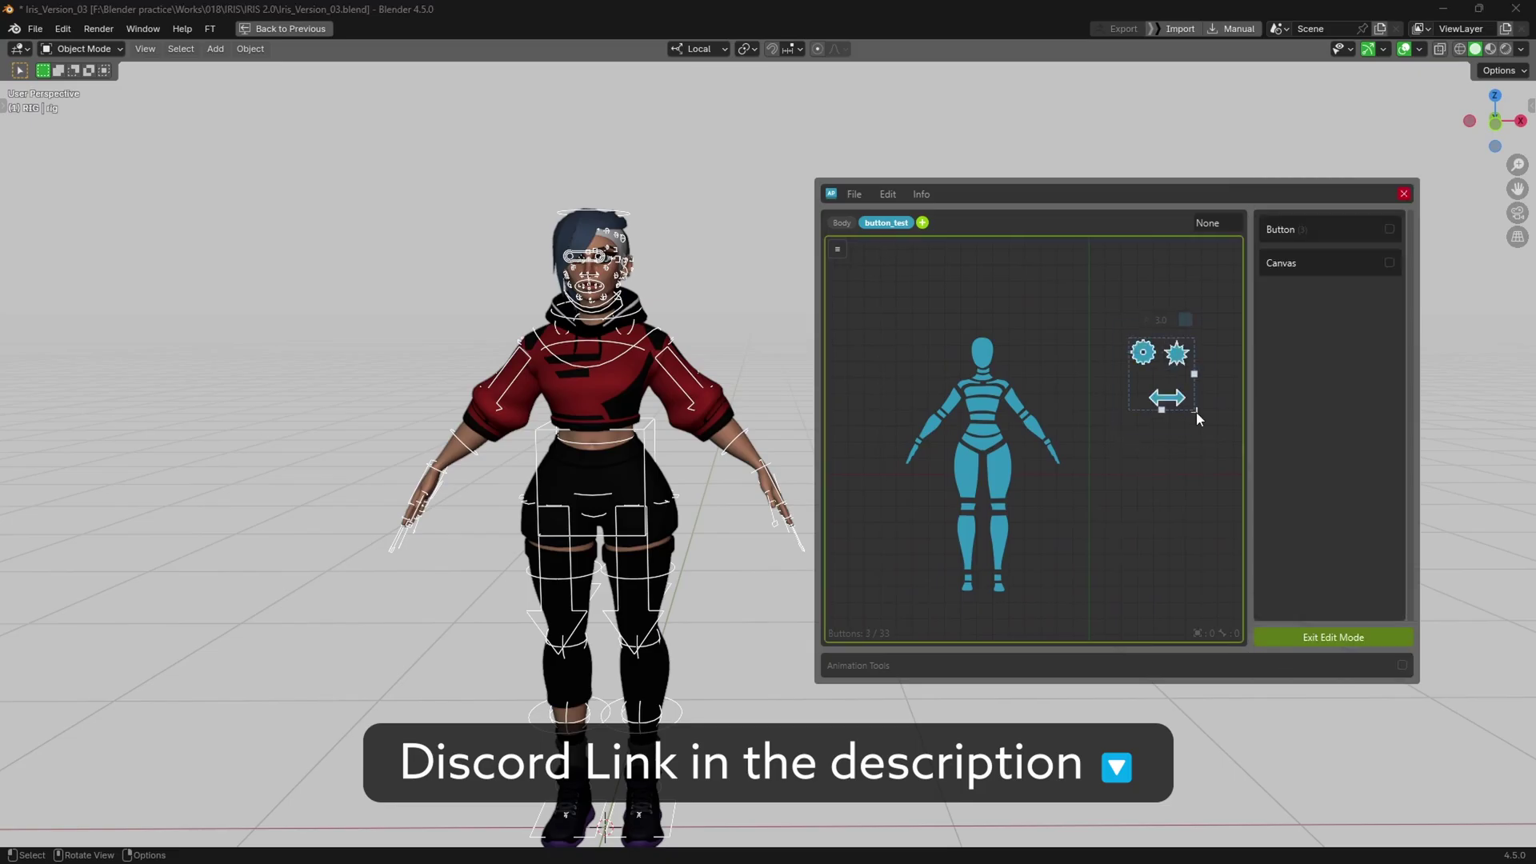
drag(1147, 355, 1033, 357)
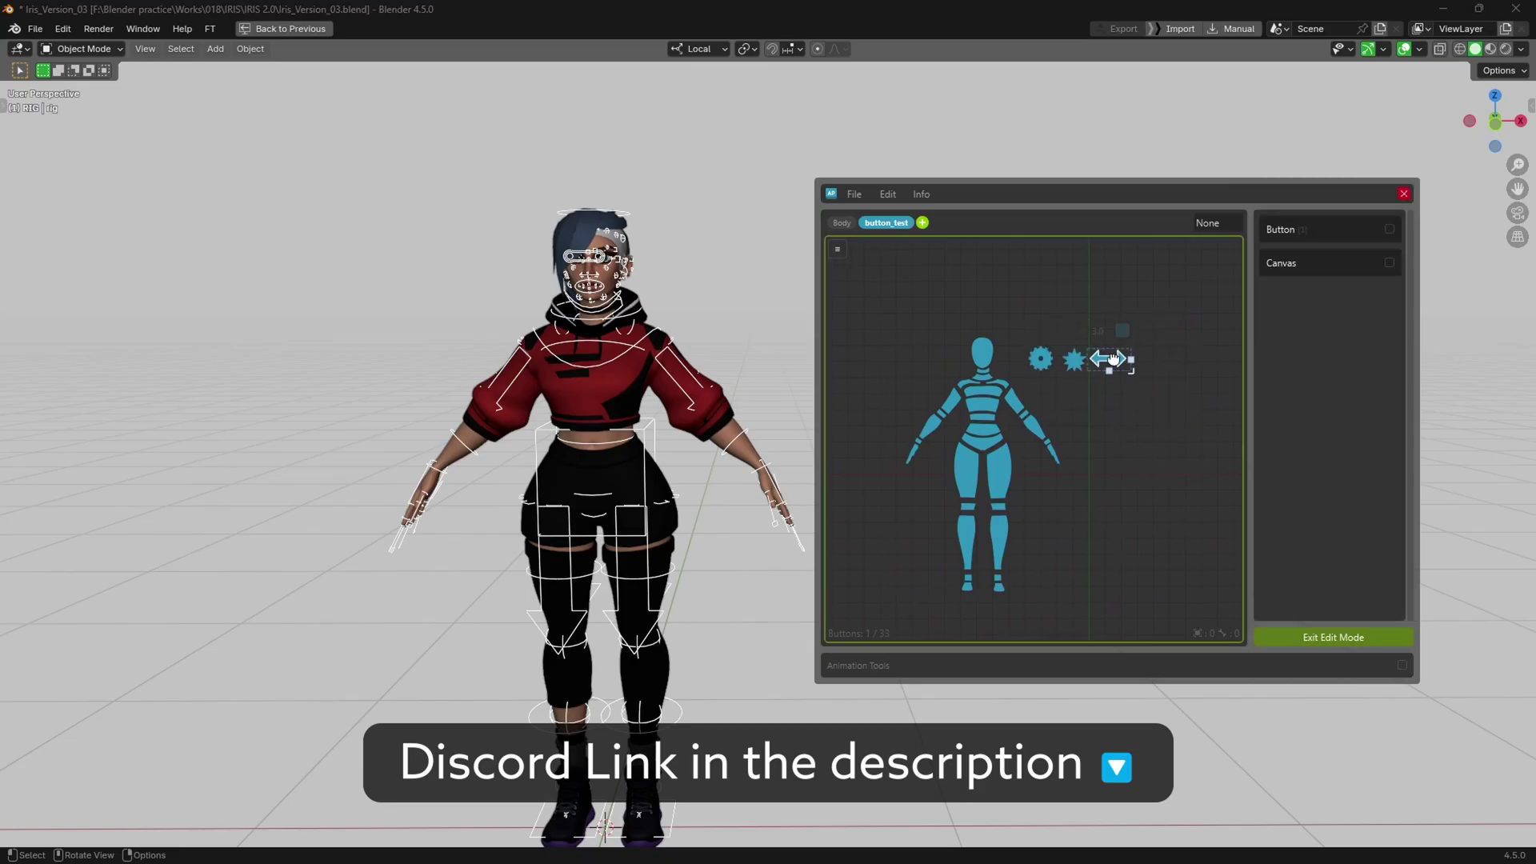
click(1328, 636)
scroll(1021, 486, up, 3)
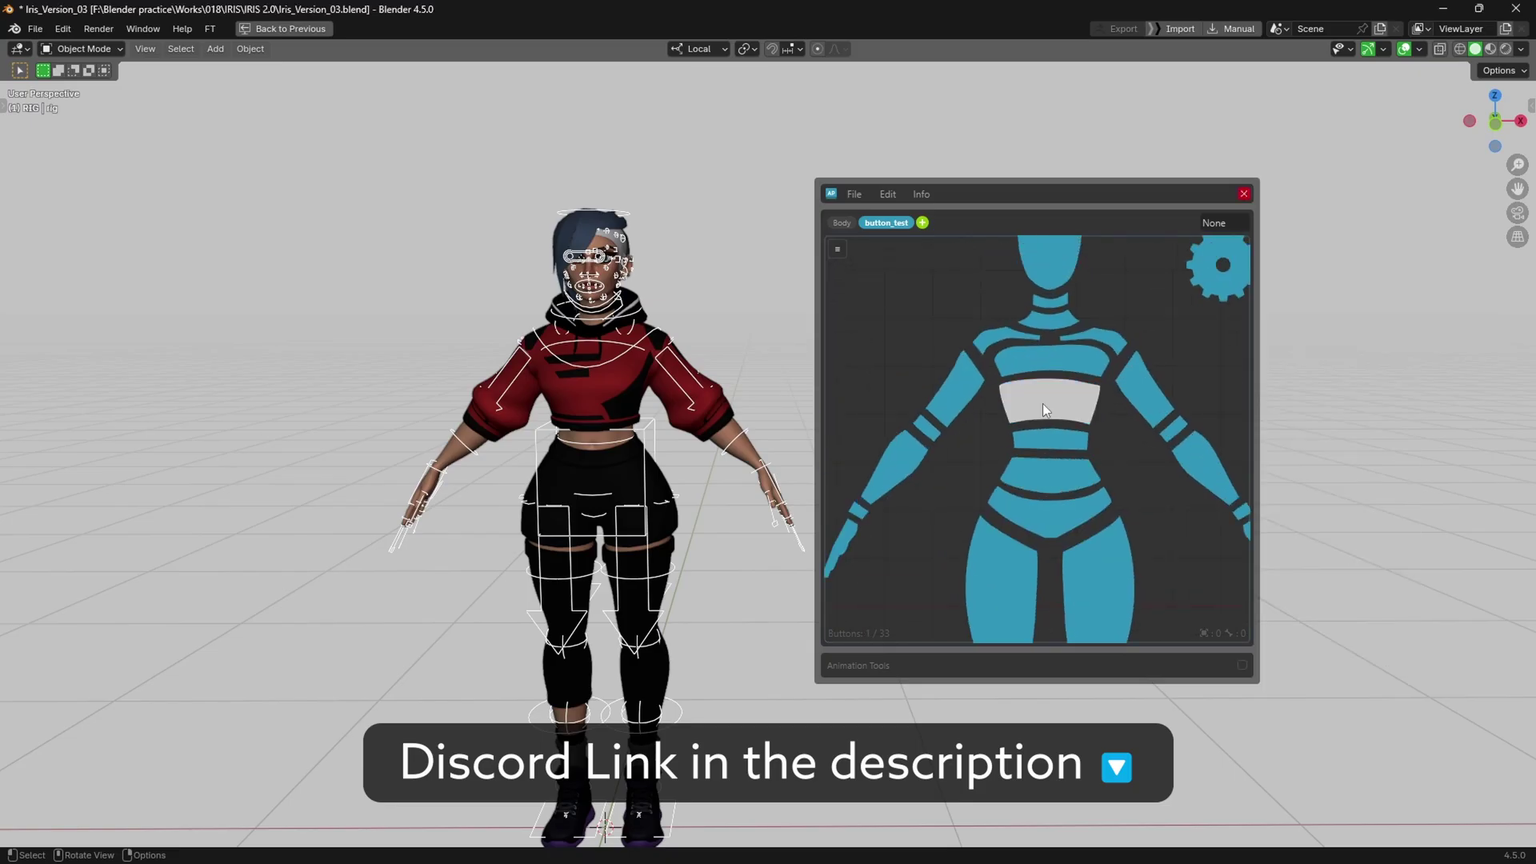
scroll(1032, 448, down, 4)
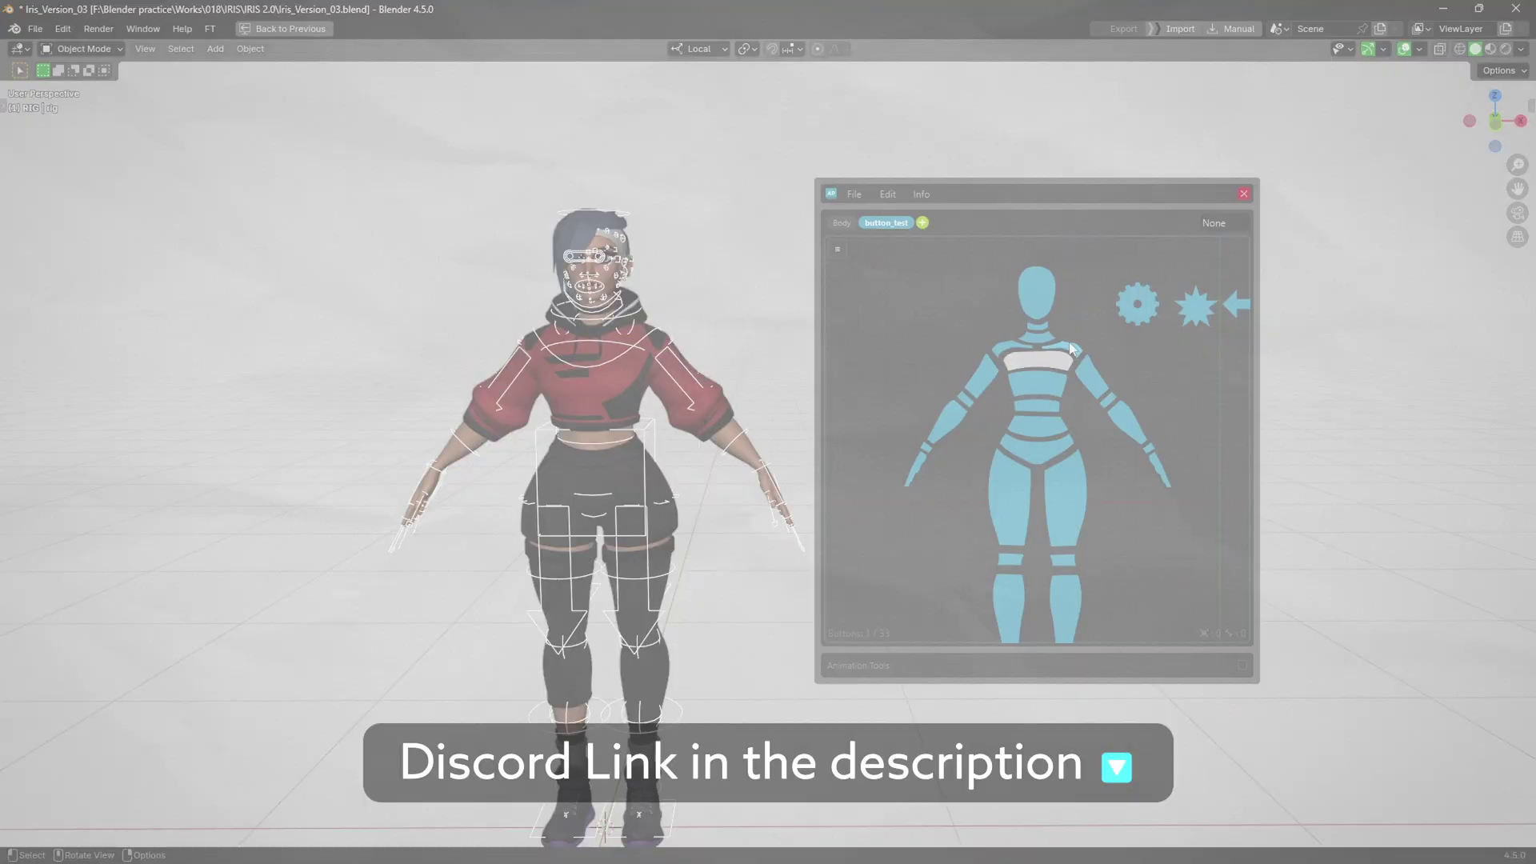